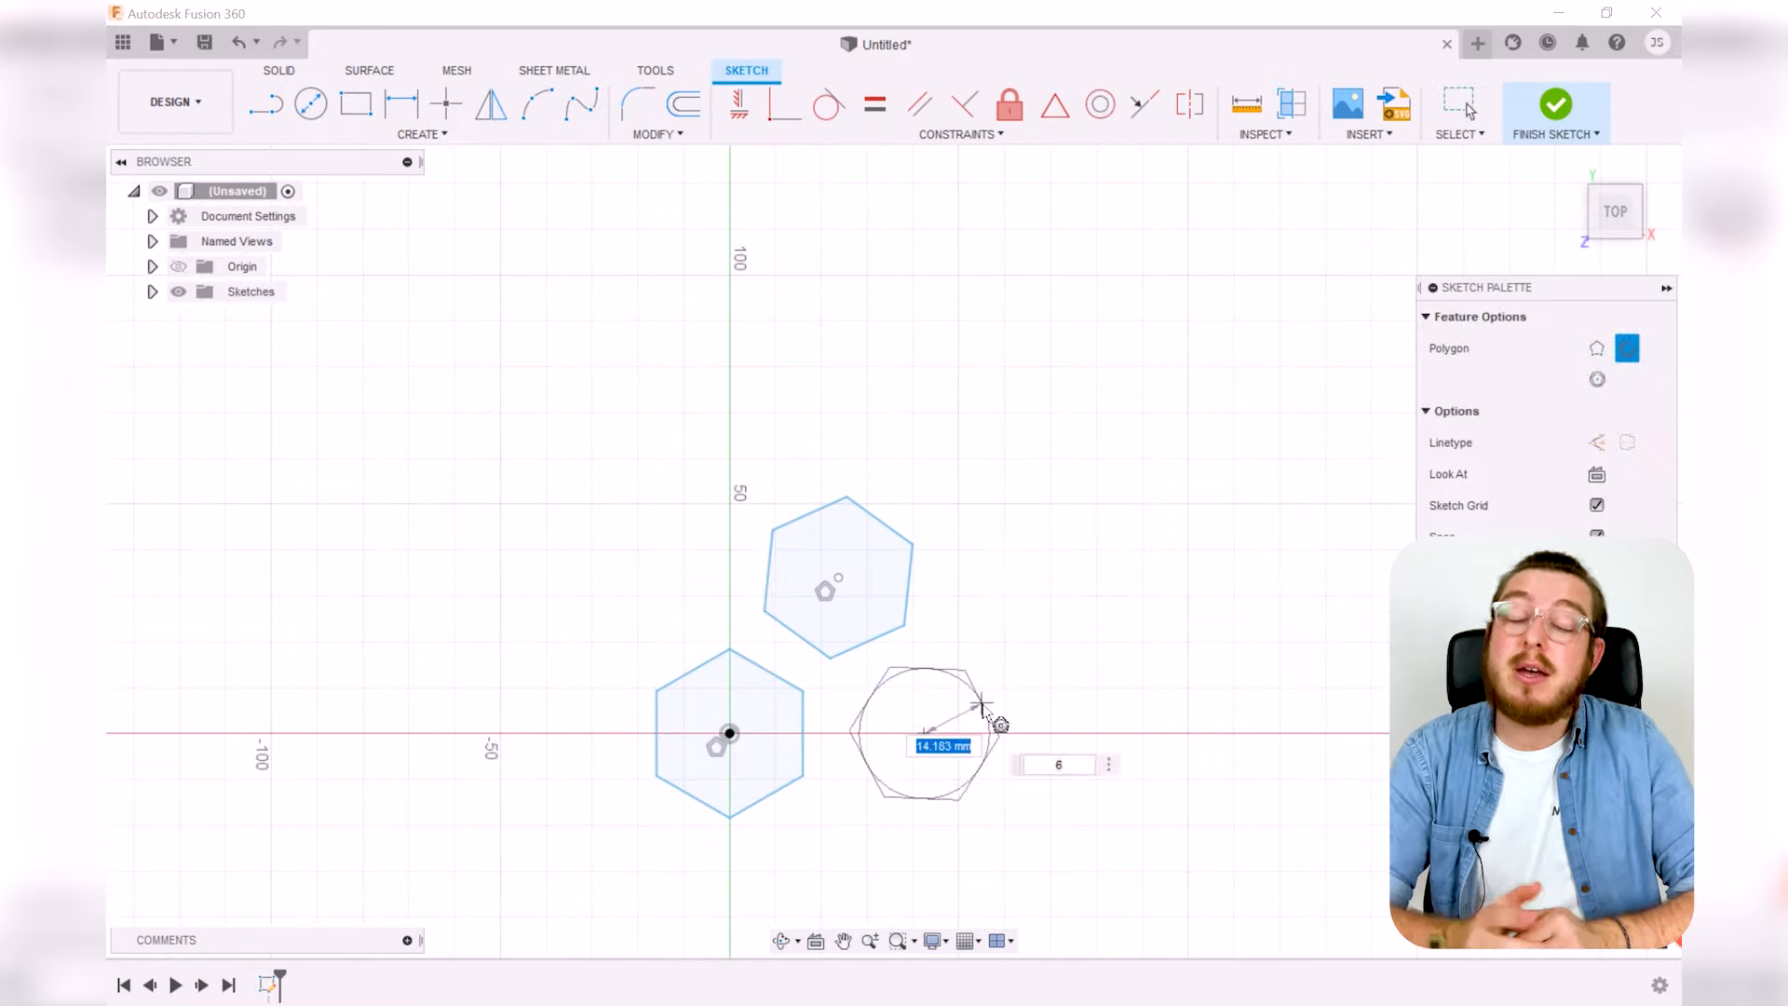
# Dimension the gap between the neighbouring hexagons and set it to 1.6 mm, linking the remaining hexagon gaps to the same spacing
pyautogui.scroll(3, 835, 589)
pyautogui.click(742, 572)
pyautogui.click(766, 504)
pyautogui.click(748, 547)
pyautogui.write('1.6')
pyautogui.press('Return')
pyautogui.click(800, 660)
pyautogui.click(878, 659)
pyautogui.scroll(-3, 568, 494)
# Create a rectangular pattern of the hexagons
pyautogui.click(423, 134)
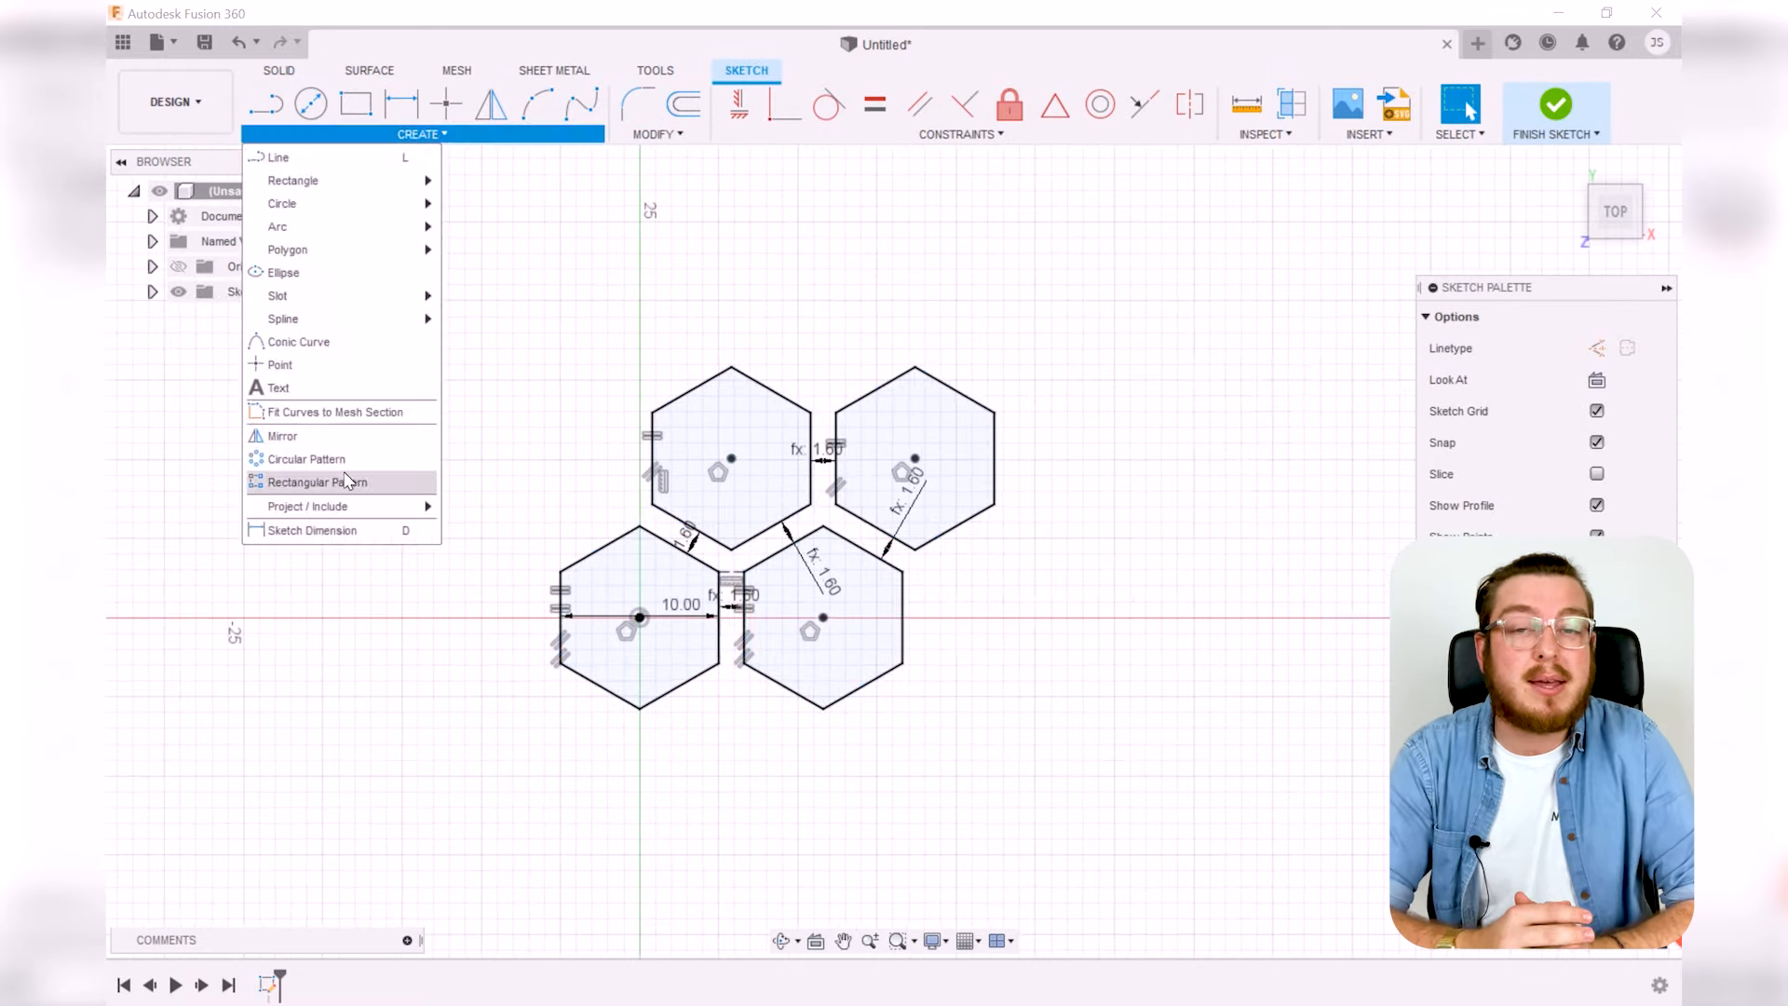
pyautogui.click(319, 483)
pyautogui.click(1293, 637)
# Draw a circle beside the hexagons and reposition it by its centre point
pyautogui.scroll(-4, 894, 559)
pyautogui.press('c')
pyautogui.click(1197, 508)
pyautogui.click(1337, 372)
pyautogui.moveTo(1197, 507); pyautogui.dragTo(838, 499)
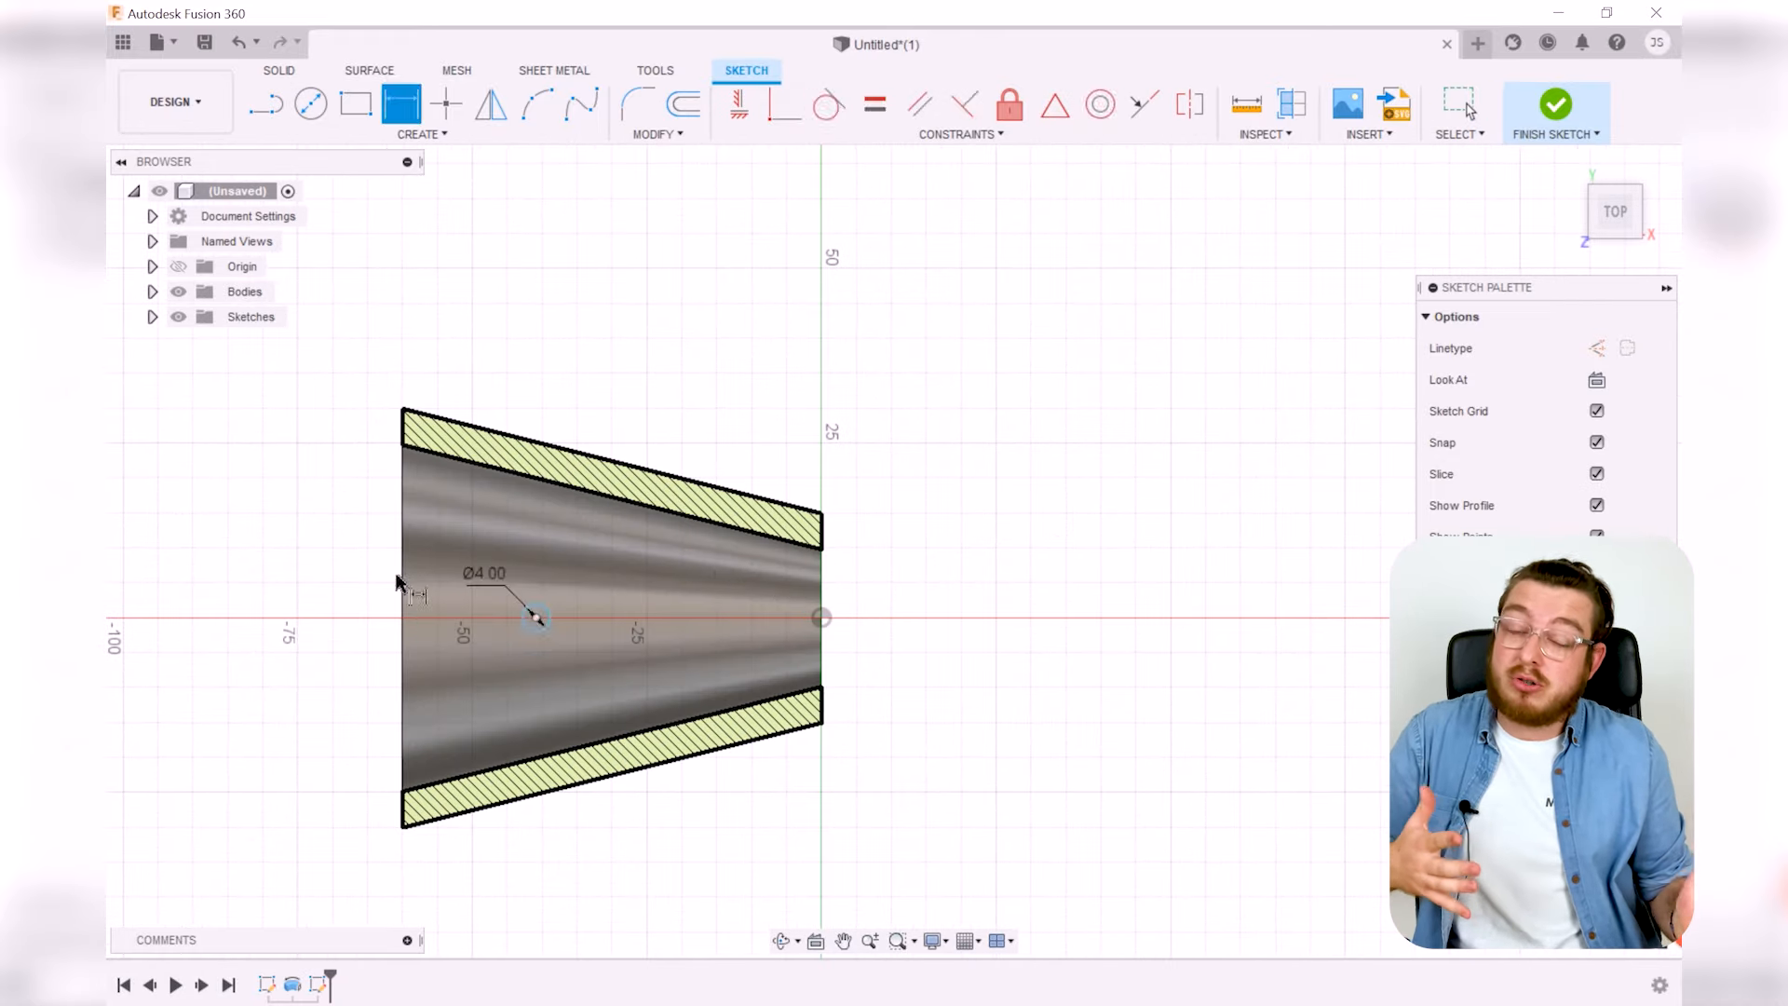
# Dimension the position of the 4 mm circle inside the hollow cone section
pyautogui.click(759, 619)
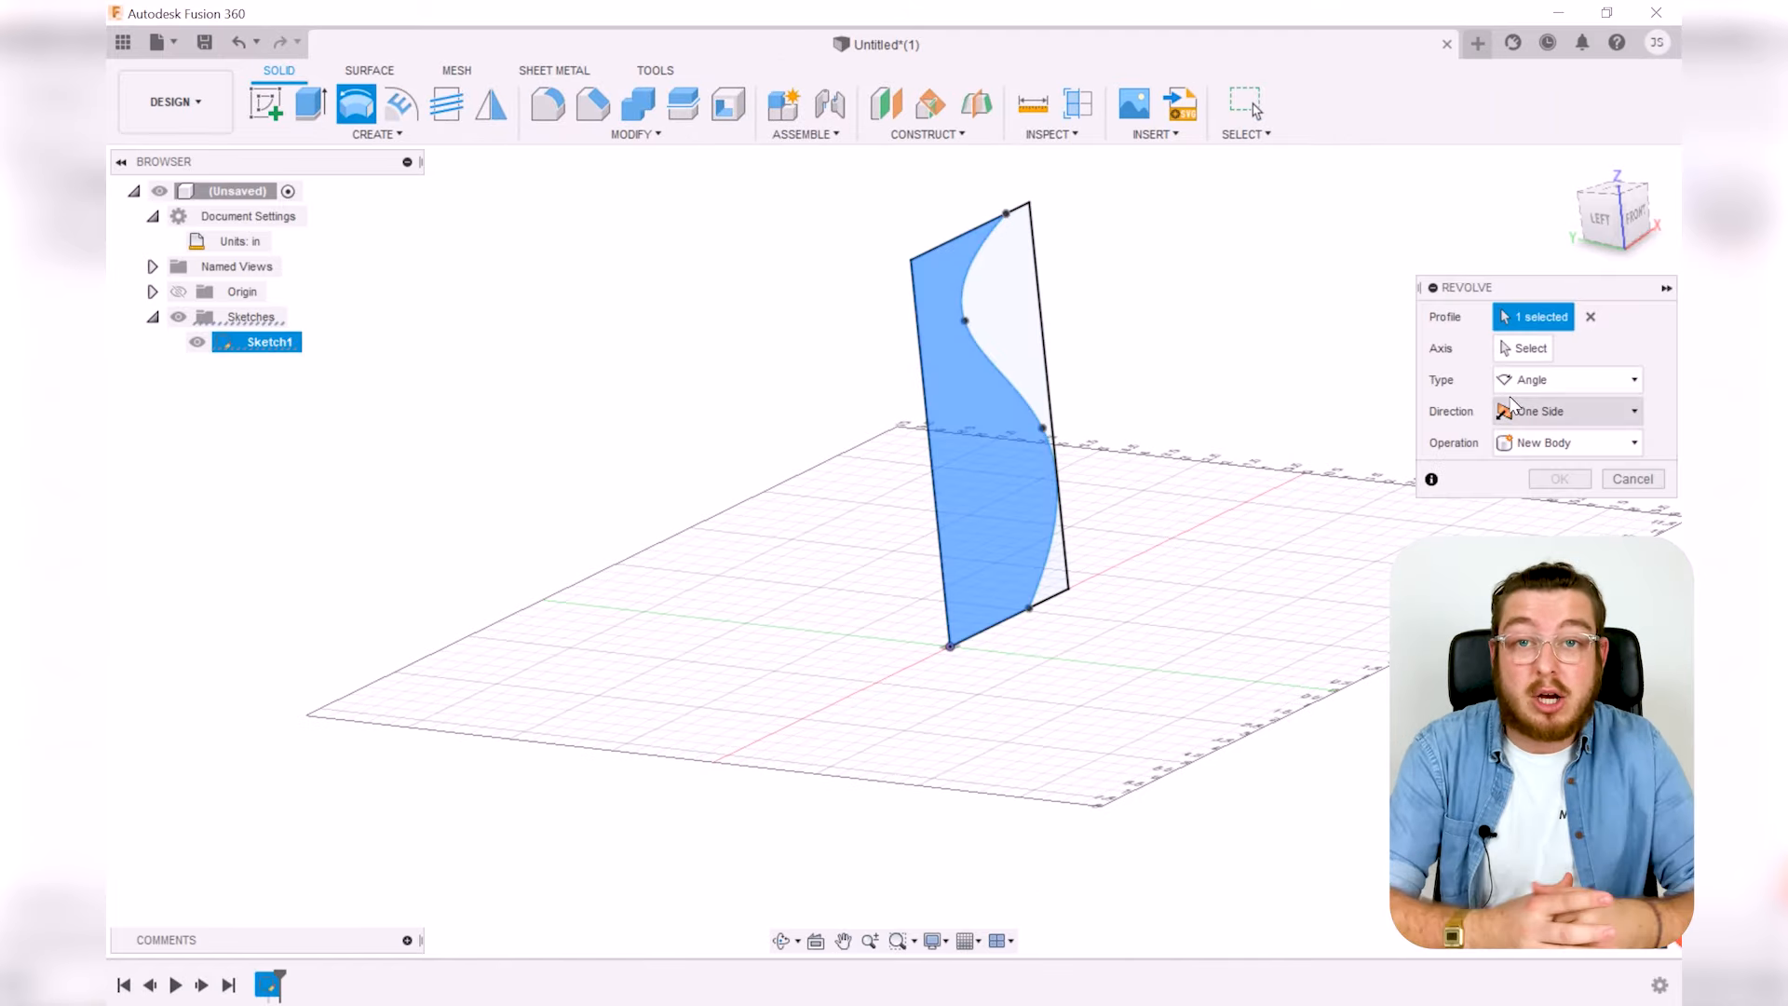
# Revolve the vase profile about its straight vertical edge into a new body and move a section analysis plane down from the rim
pyautogui.click(935, 454)
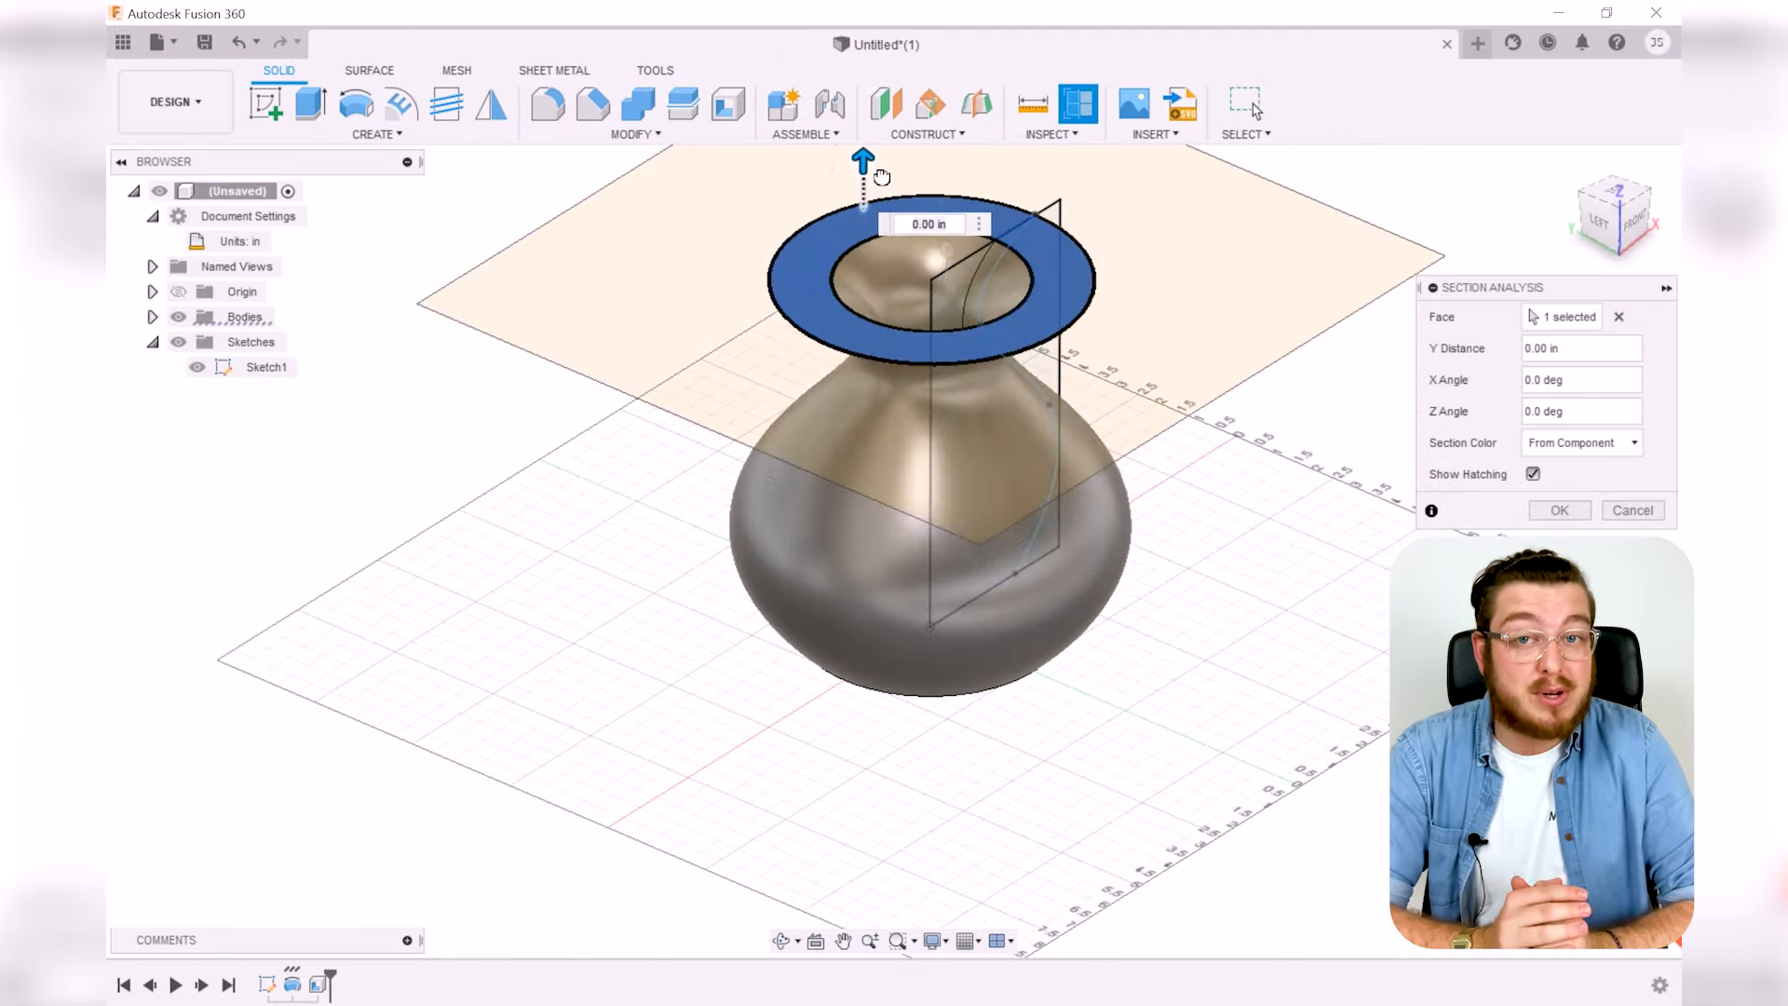
pyautogui.moveTo(862, 177); pyautogui.dragTo(862, 376)
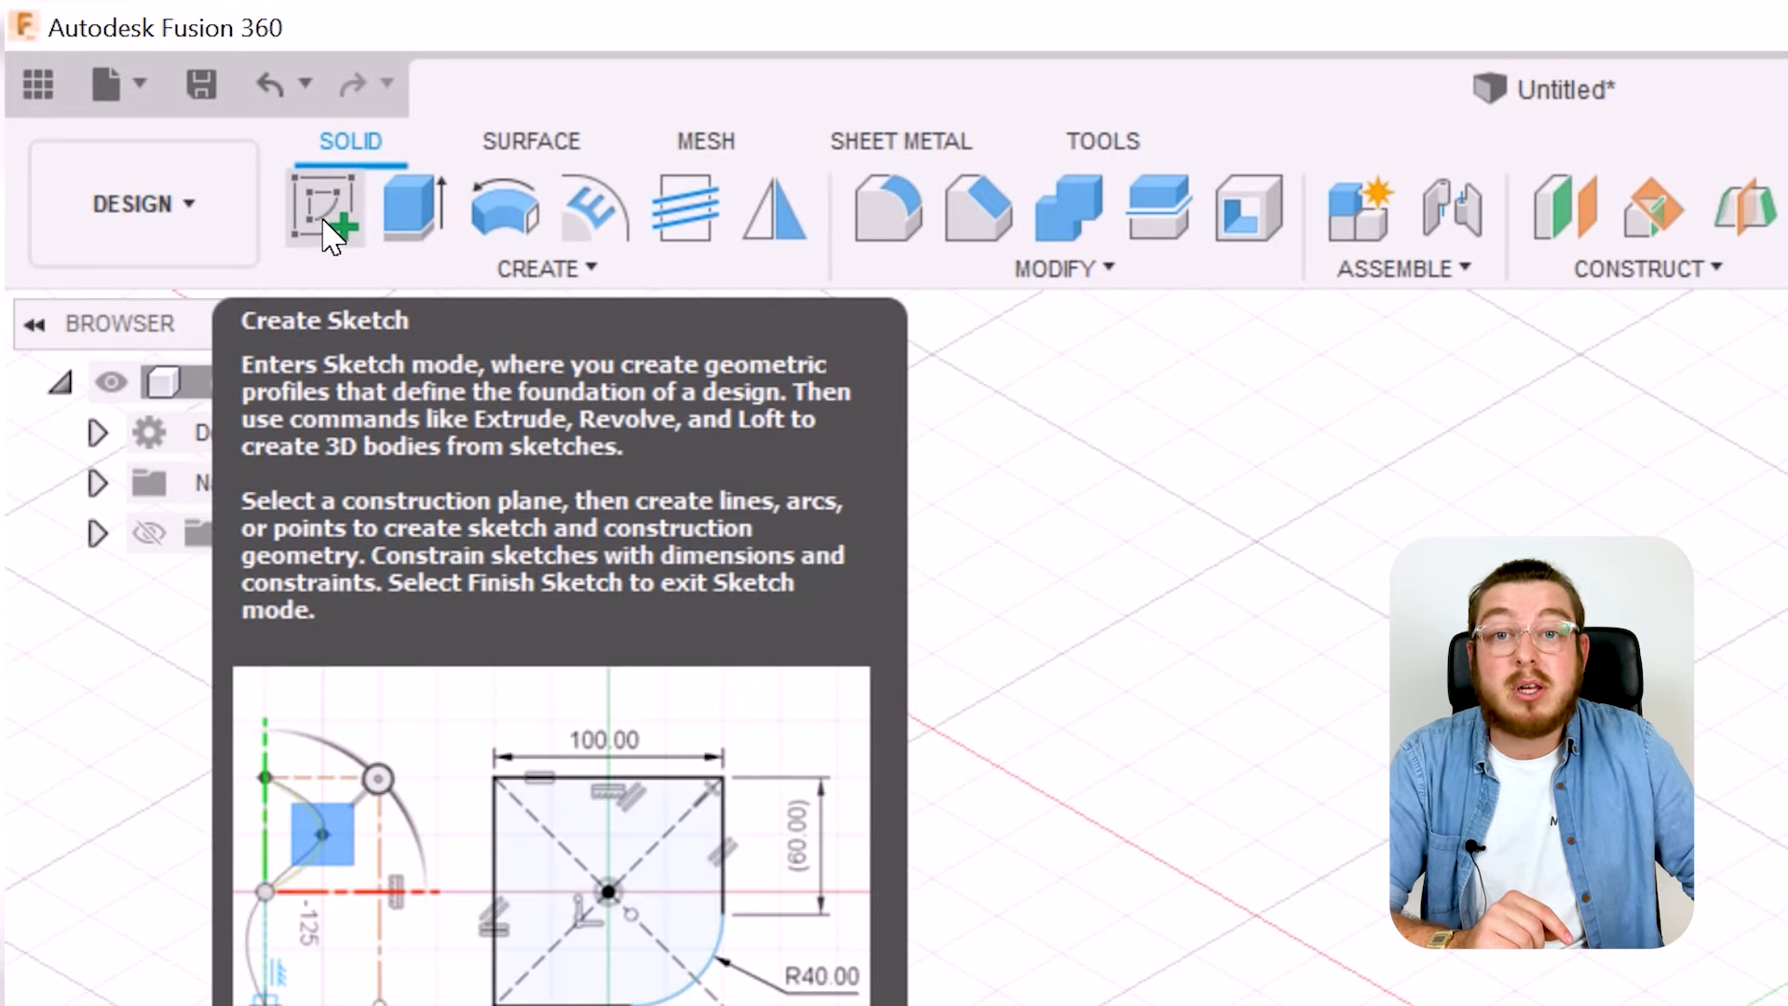
# Start a new sketch on the horizontal ground plane through the origin
pyautogui.click(321, 207)
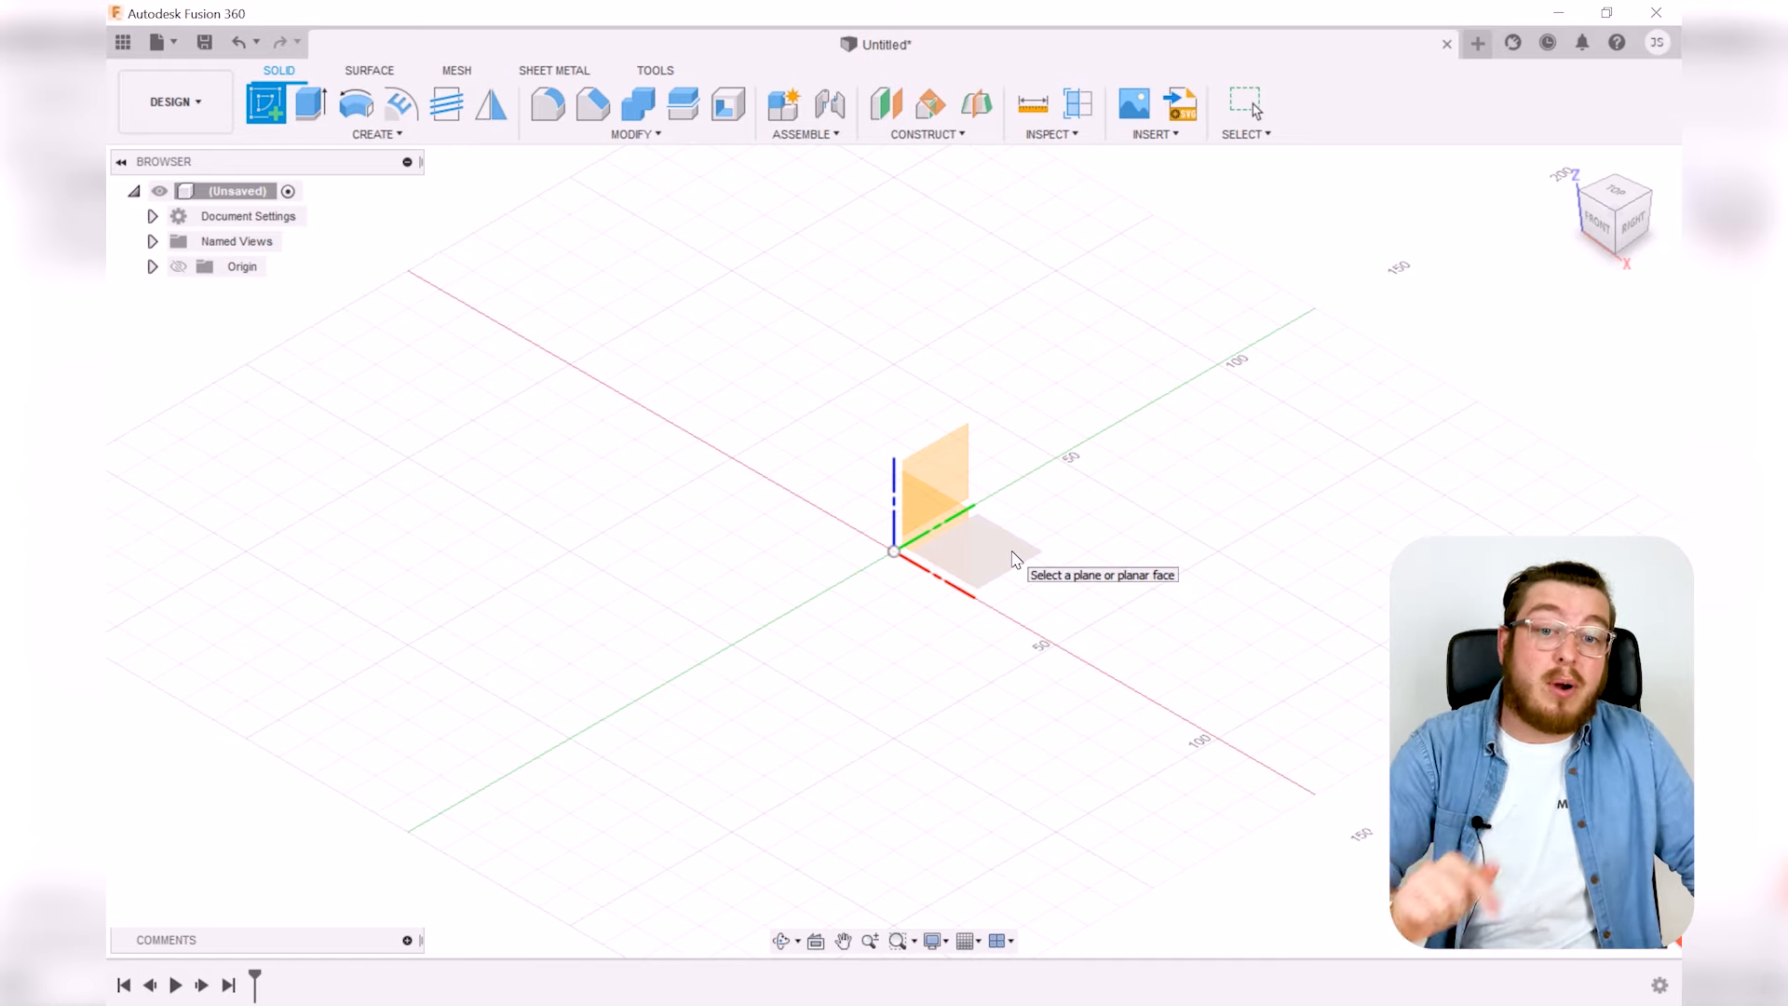
pyautogui.click(1015, 558)
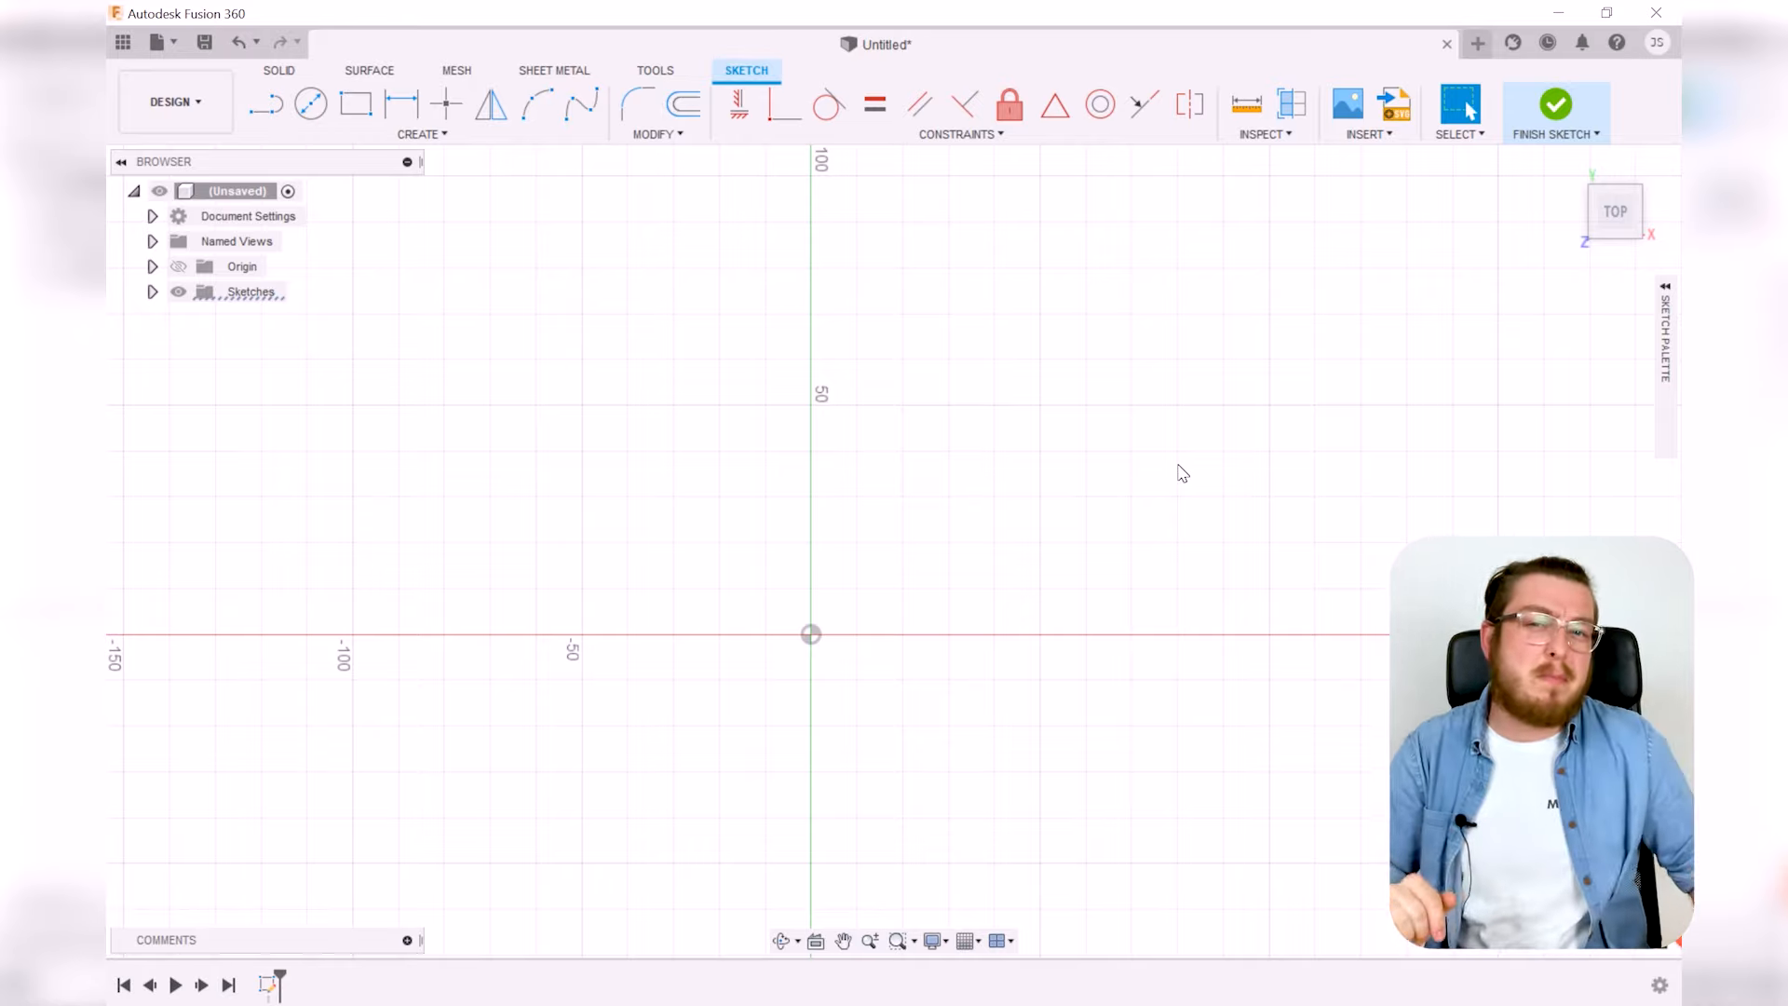
# Examine the available sketch creation commands, the rectangle types, and the pinning and shortcut options of the 2-Point Rectangle
pyautogui.click(919, 105)
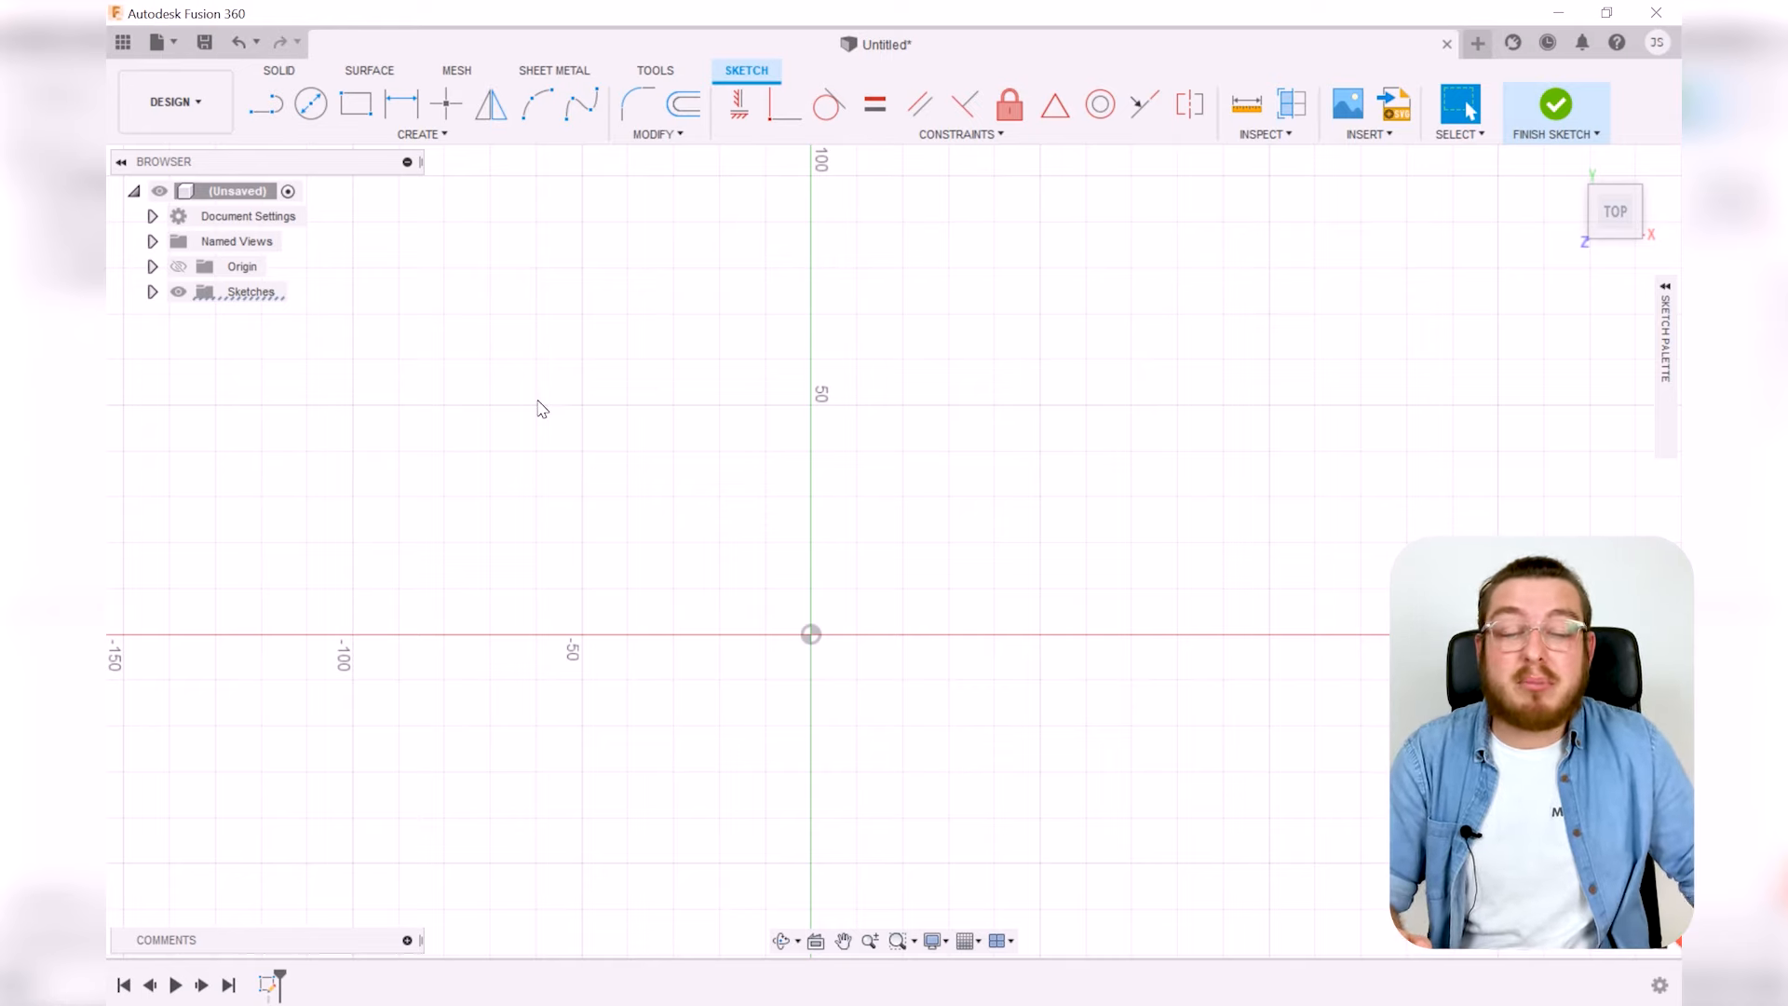
pyautogui.click(440, 136)
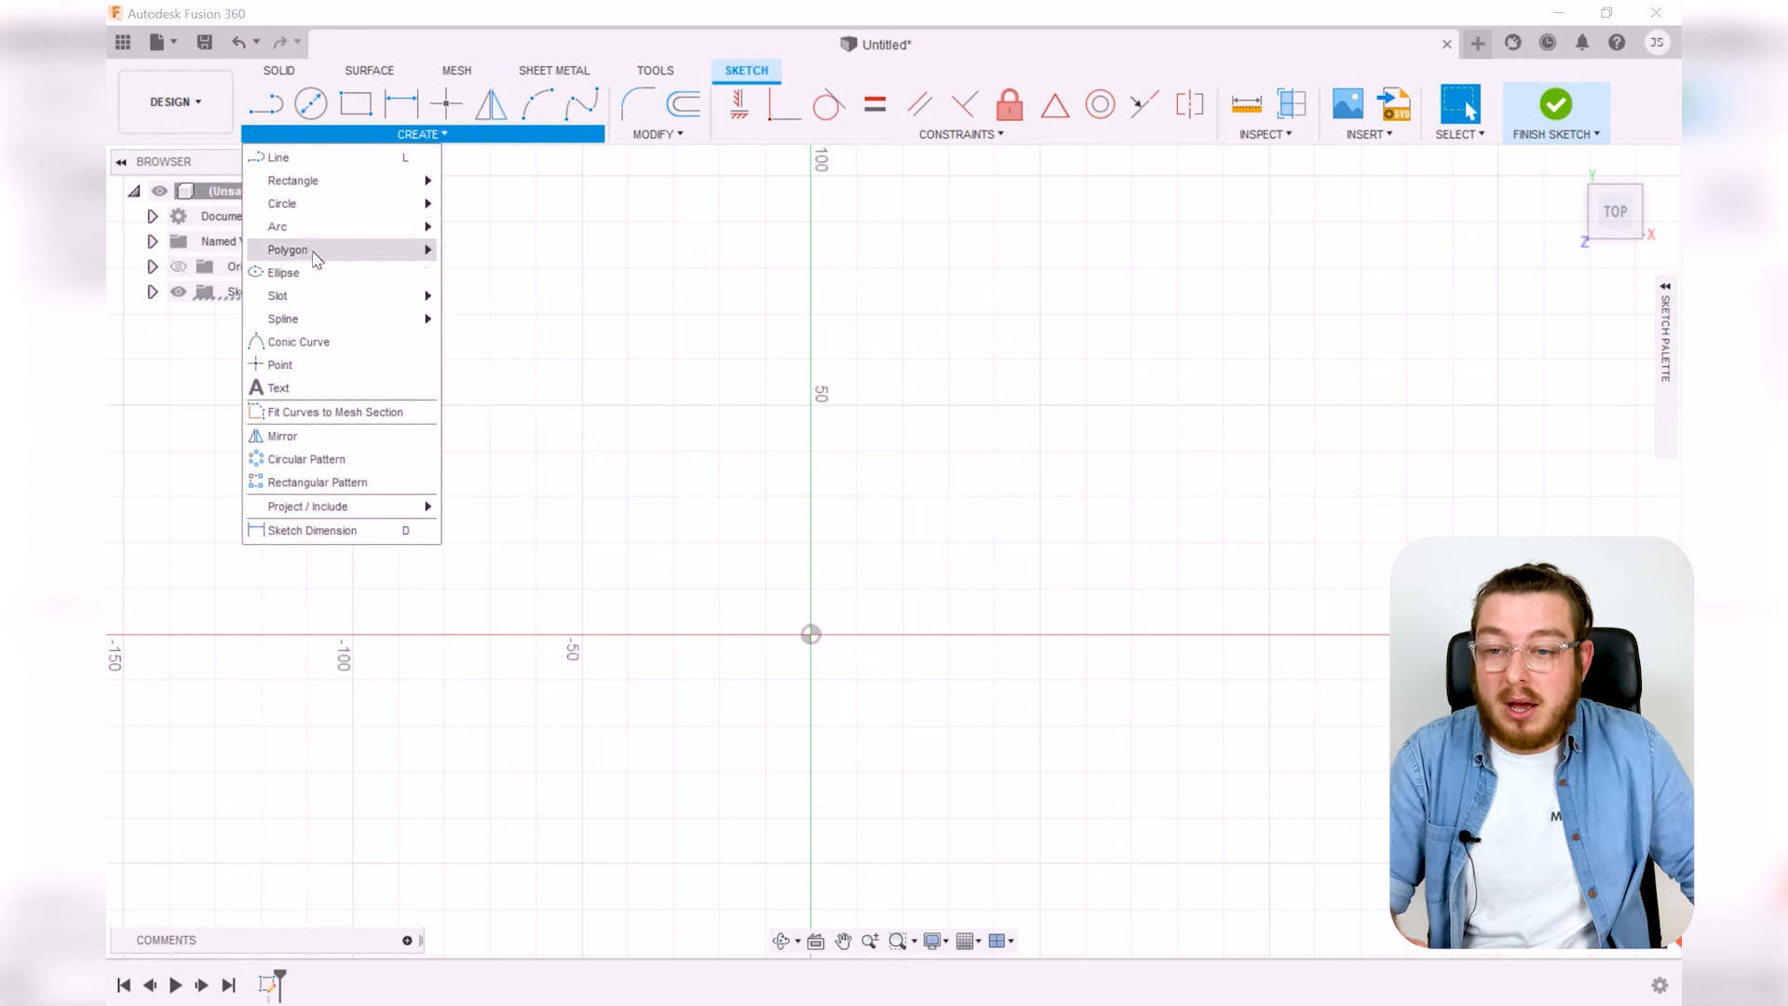
pyautogui.moveTo(312, 182)
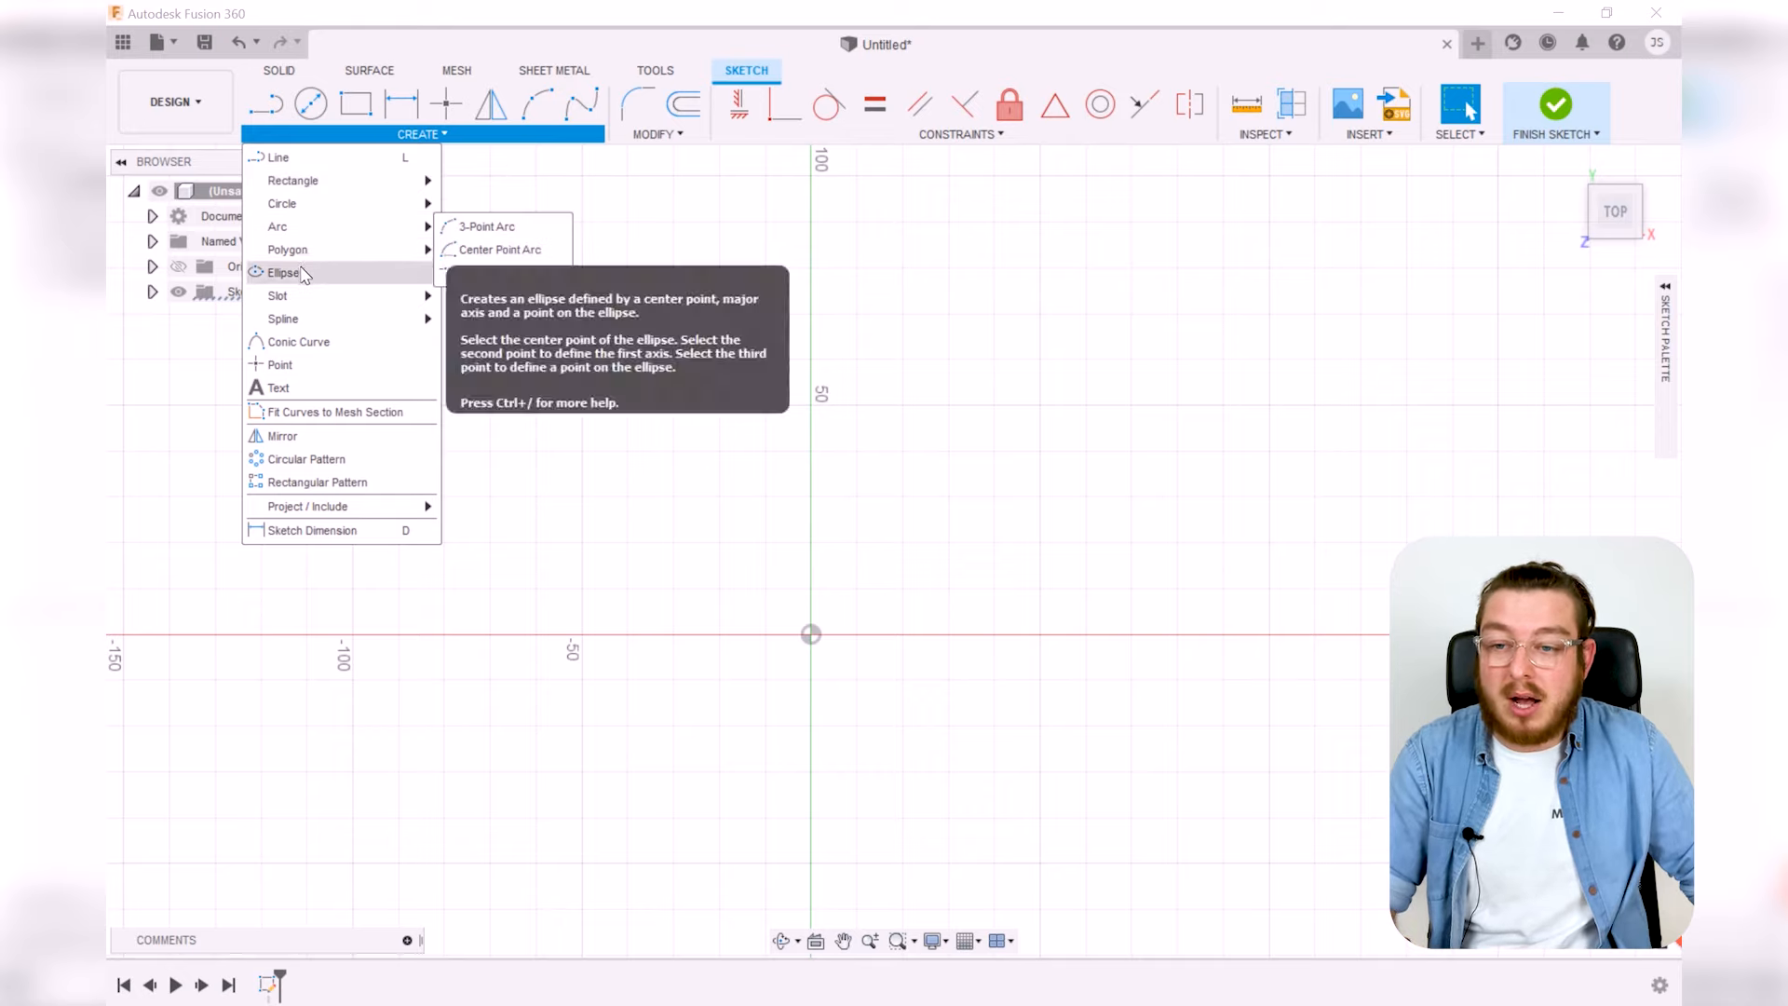
pyautogui.moveTo(317, 324)
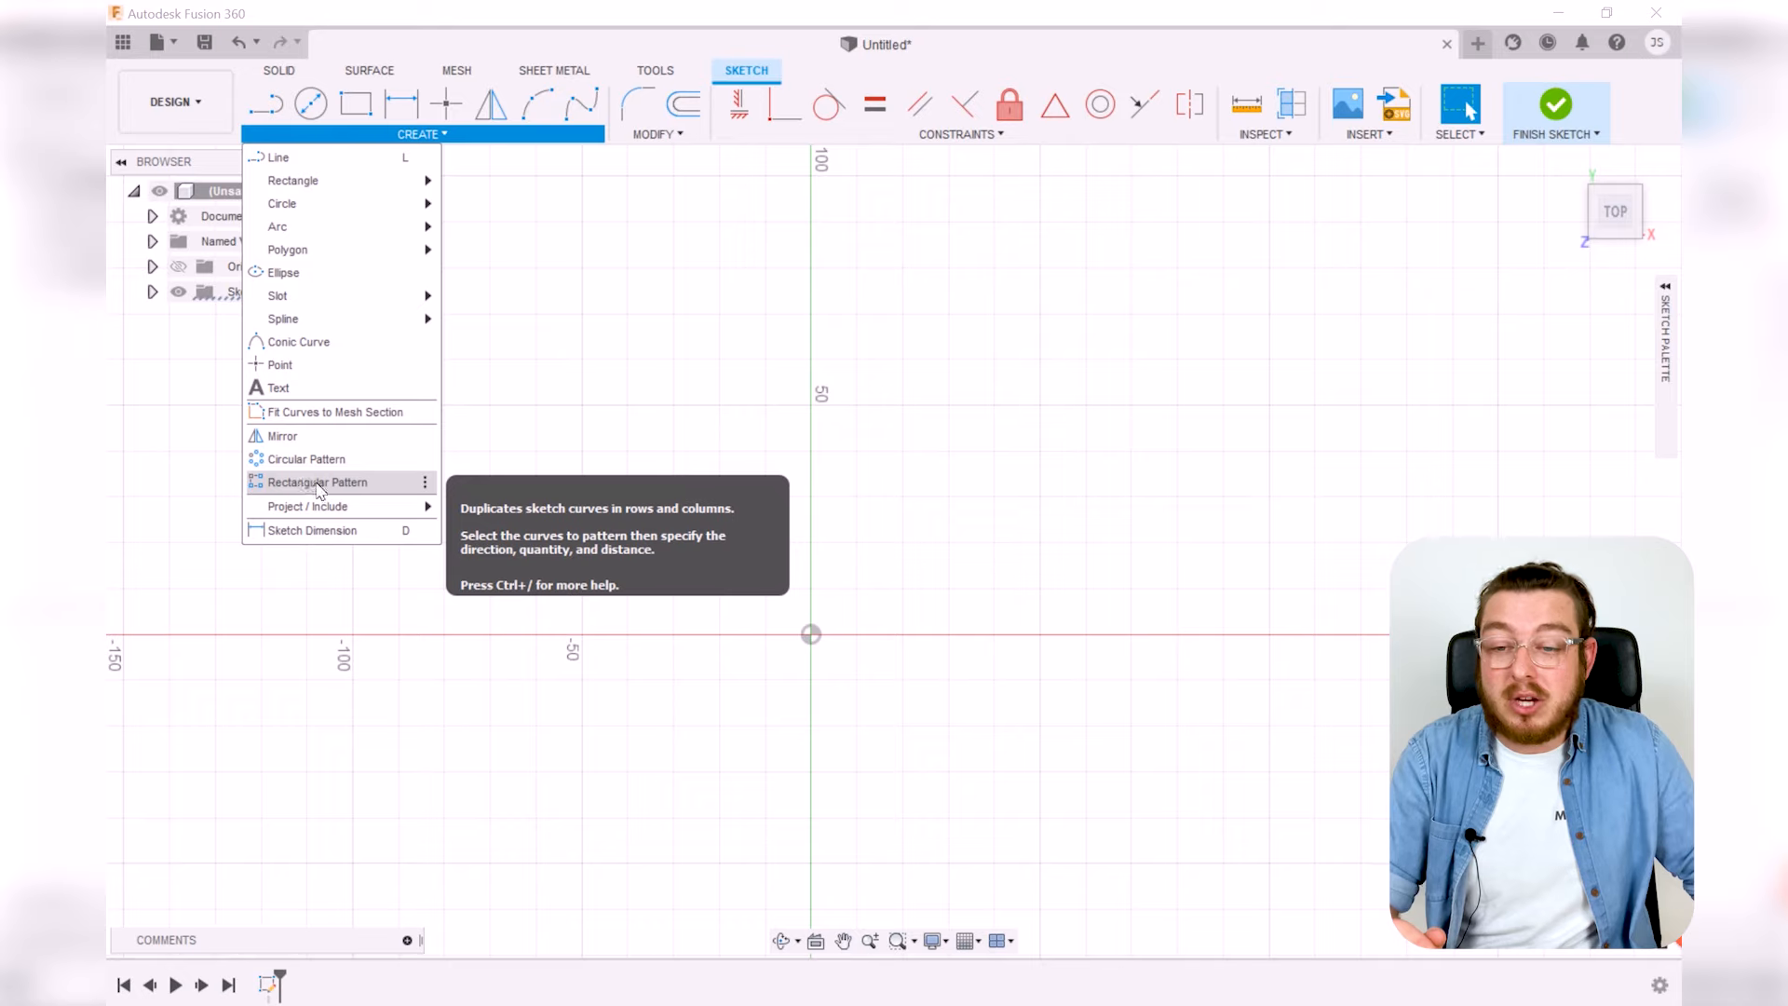
pyautogui.click(1045, 375)
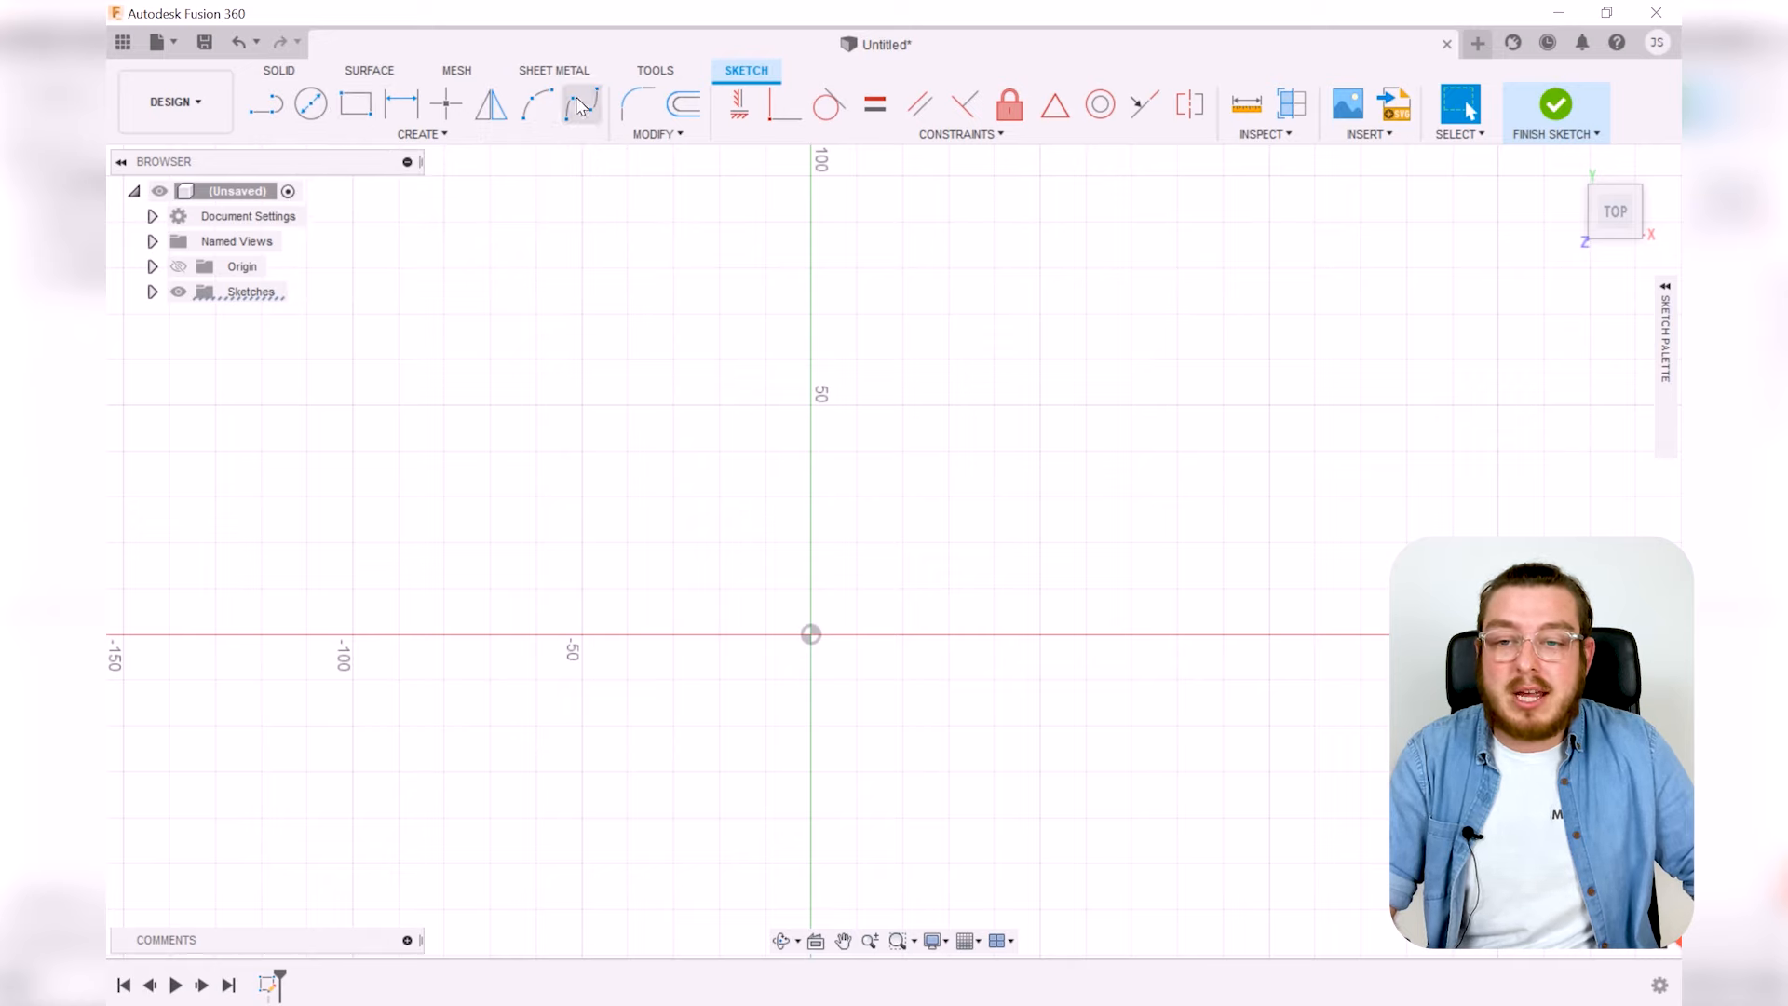
pyautogui.click(451, 140)
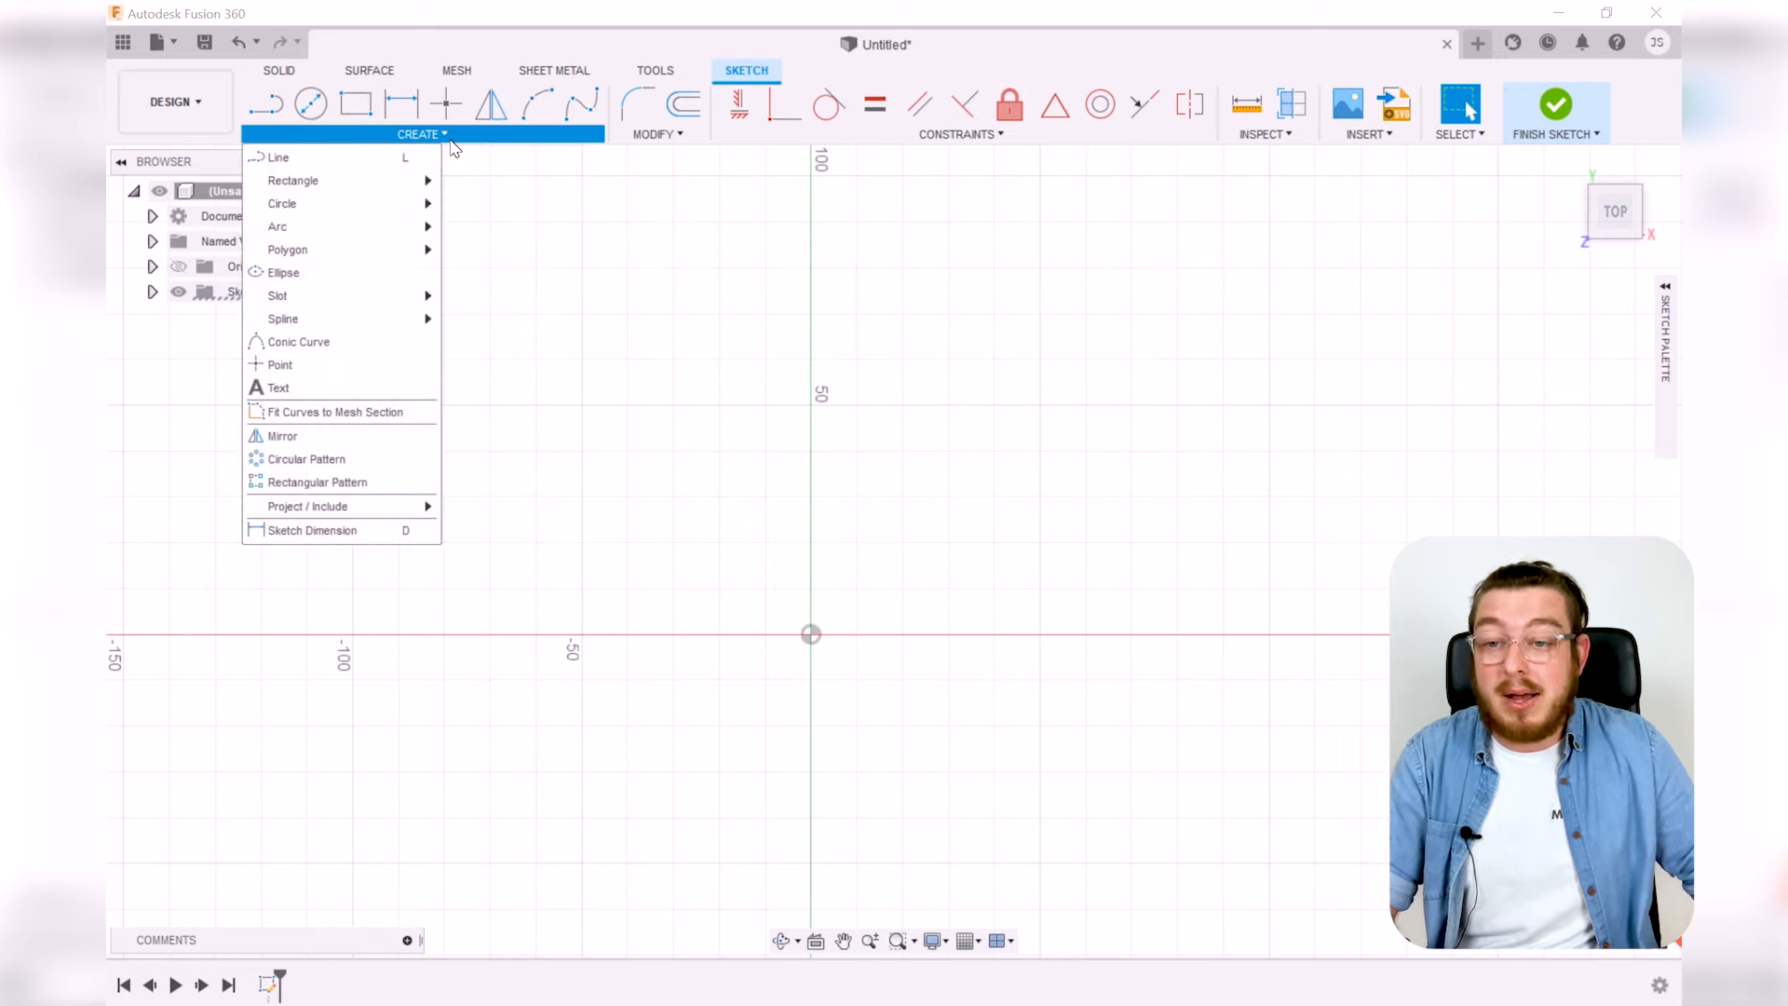
pyautogui.moveTo(322, 187)
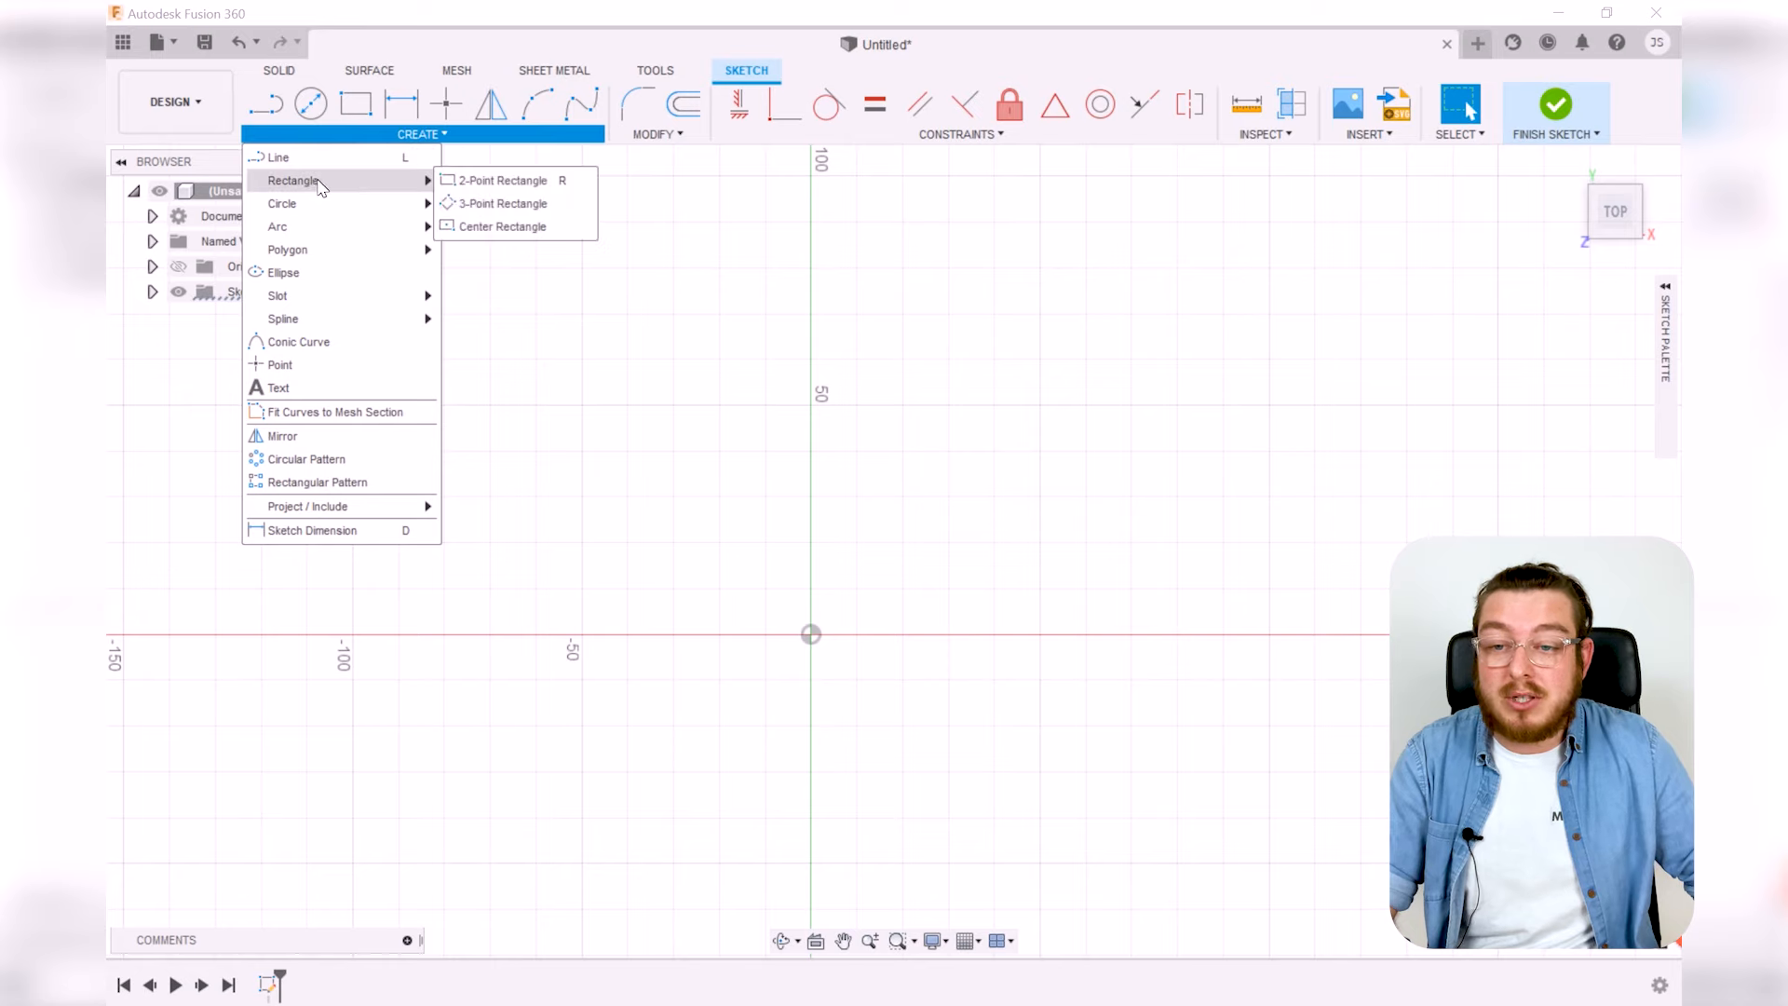
pyautogui.click(581, 181)
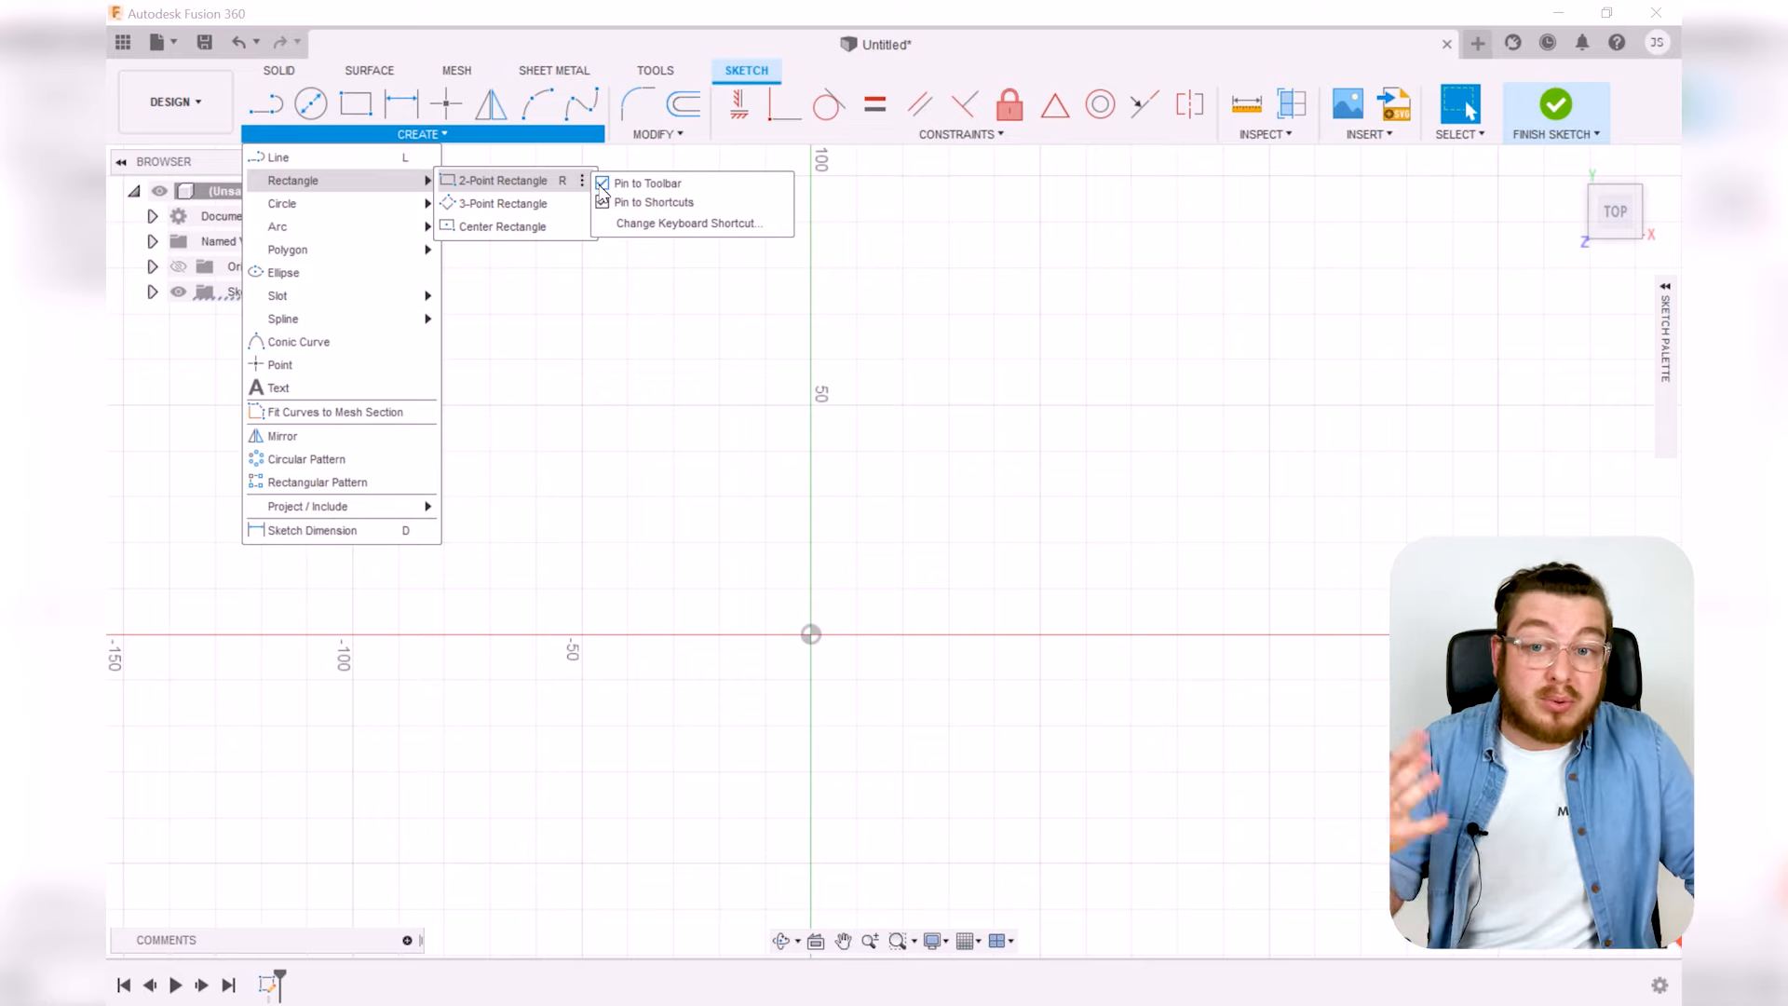
pyautogui.click(530, 265)
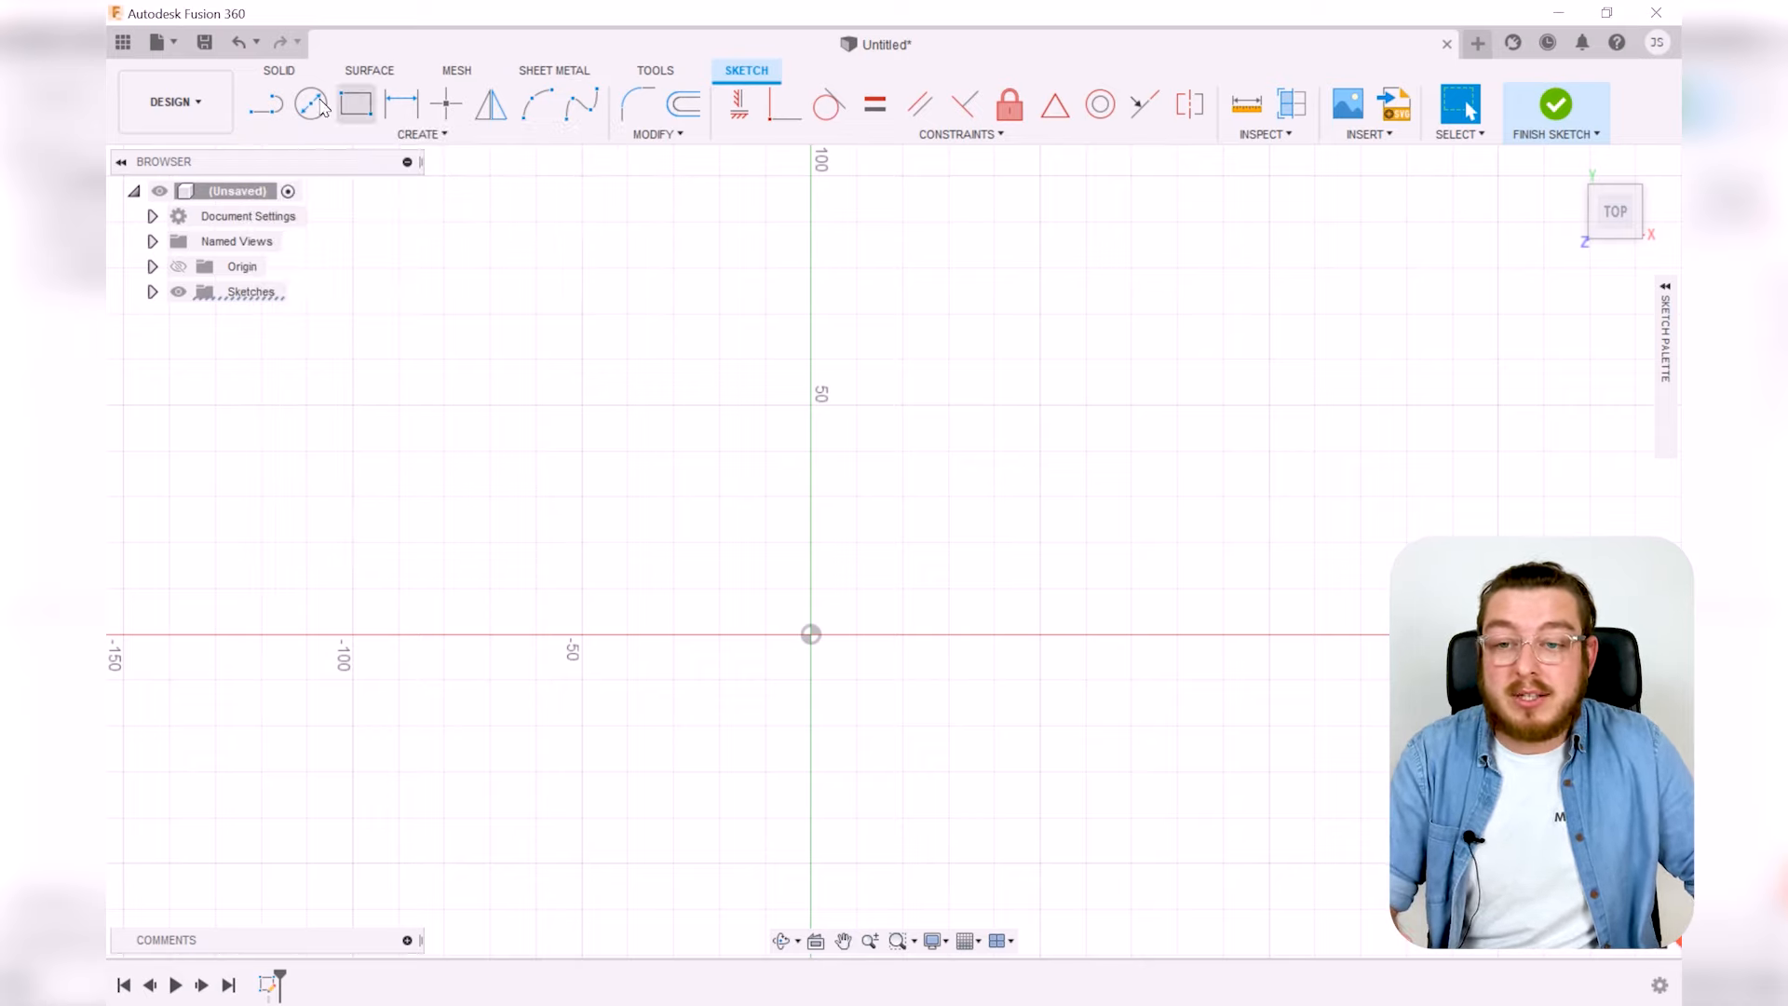
pyautogui.click(459, 133)
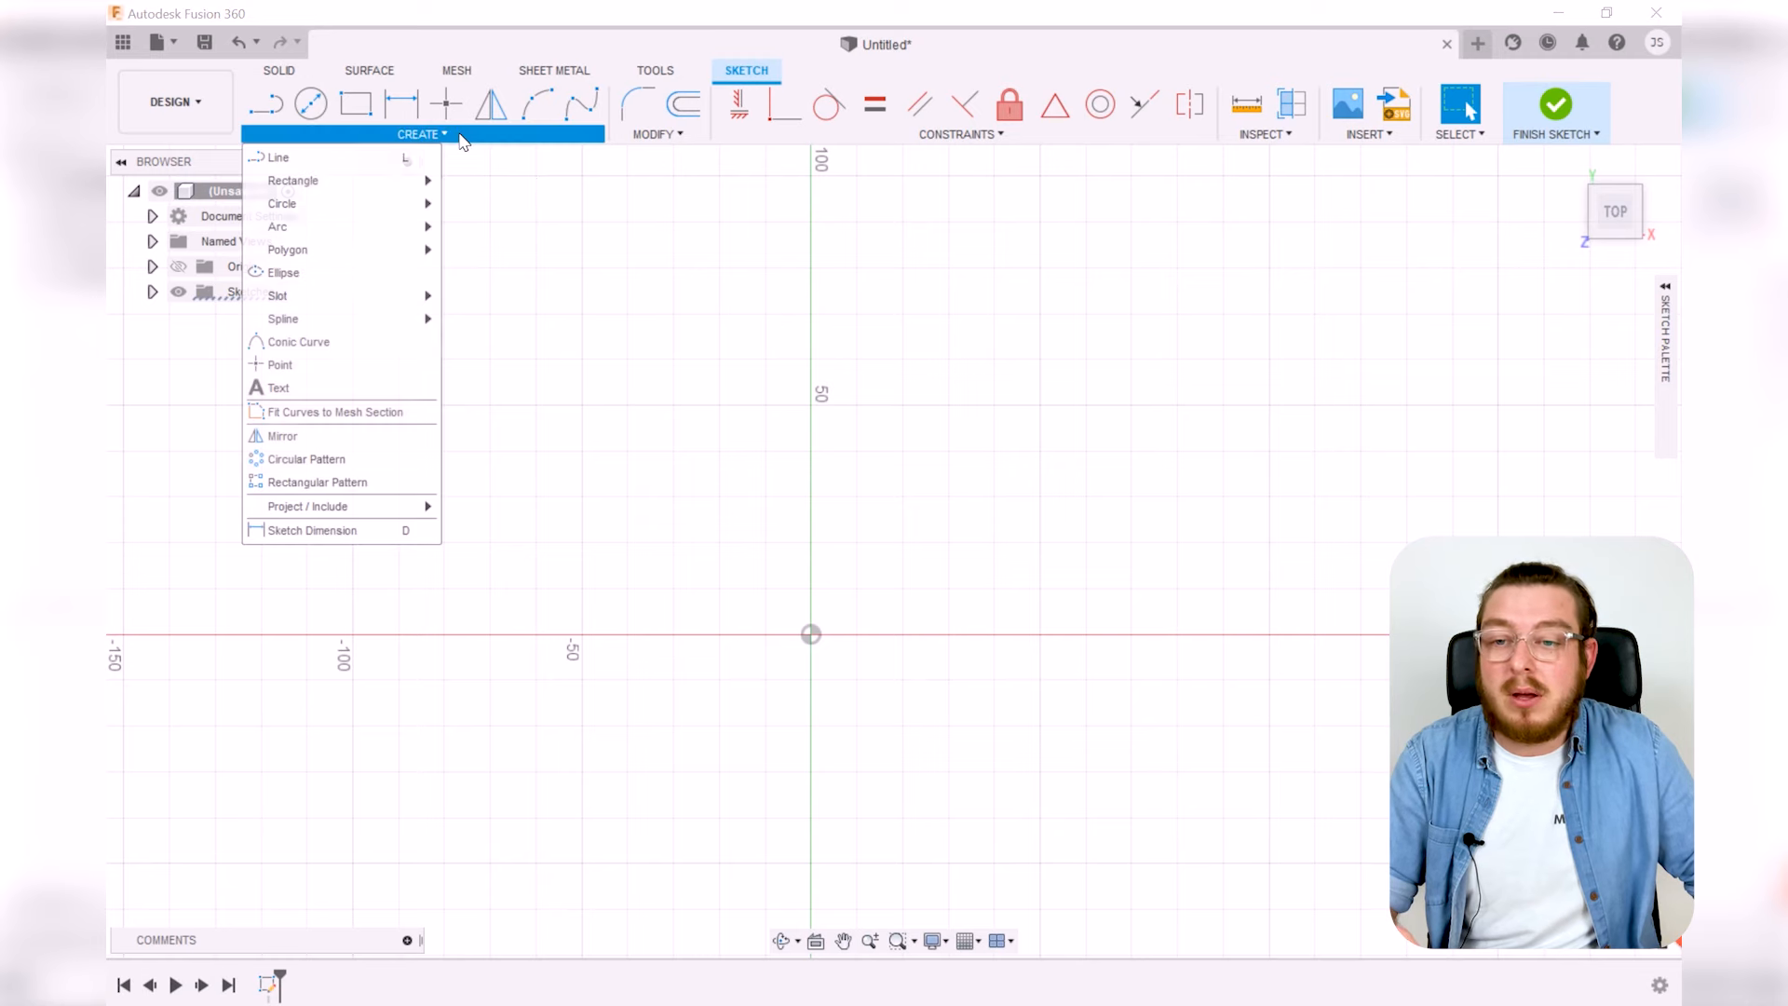
pyautogui.moveTo(305, 181)
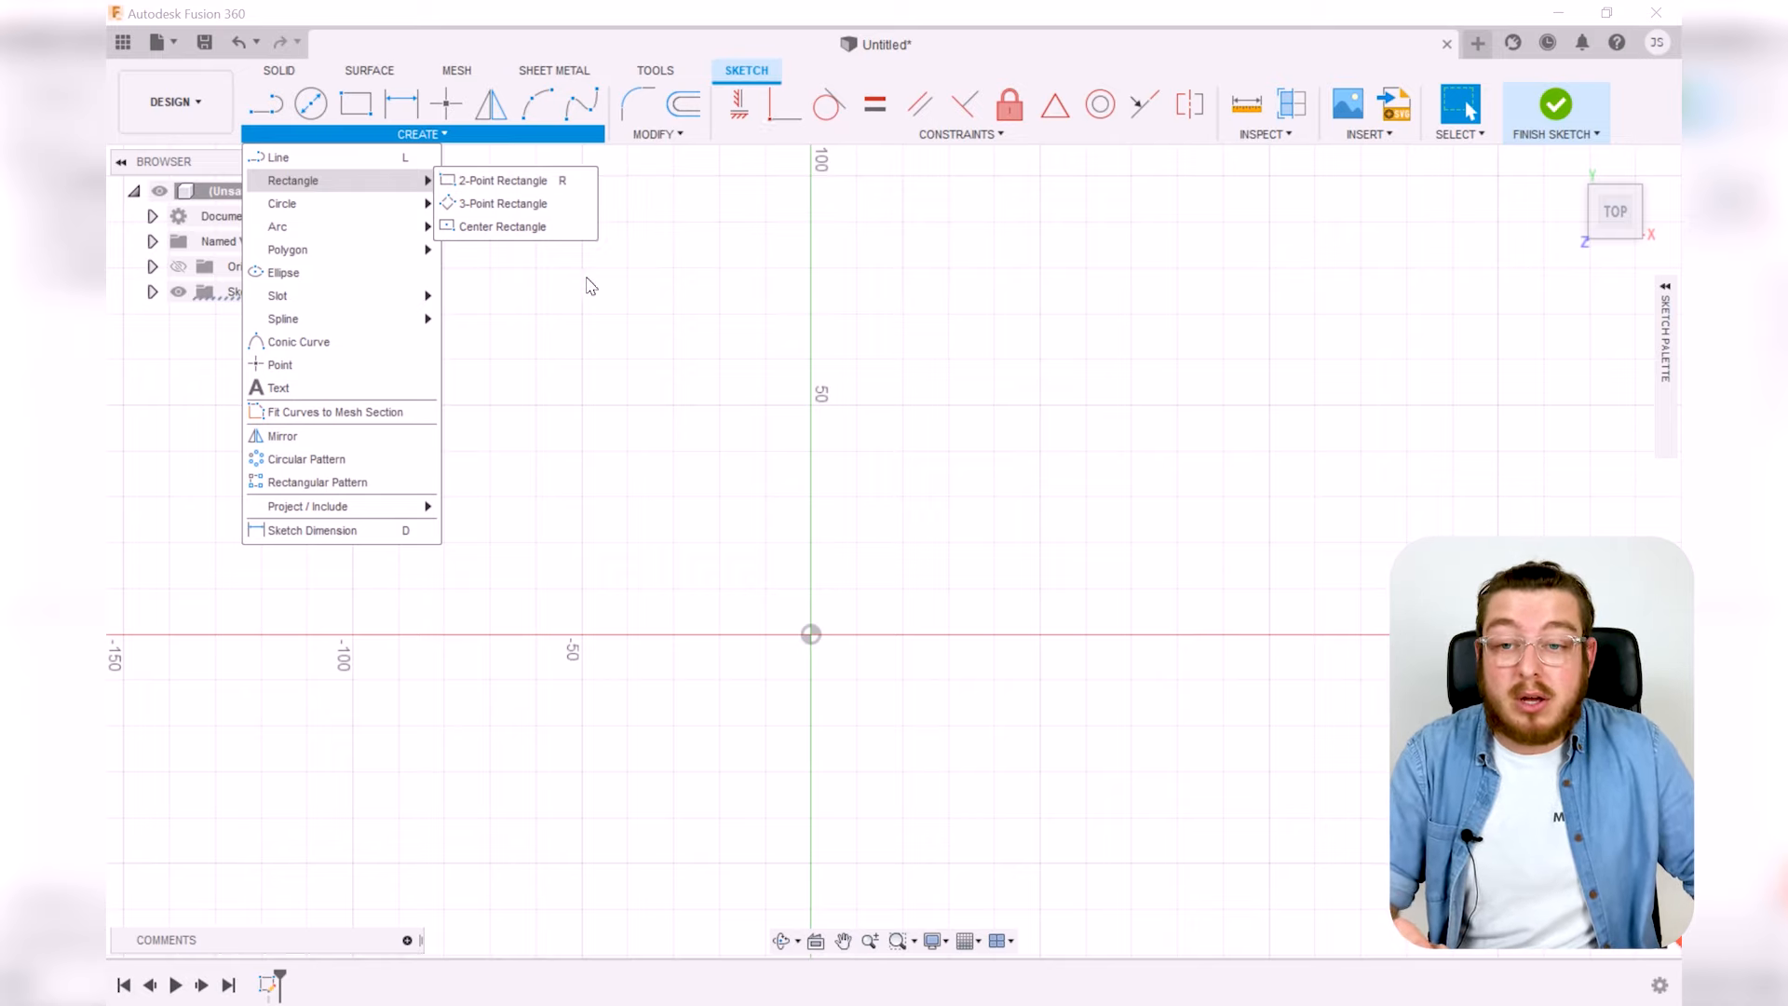
pyautogui.click(824, 421)
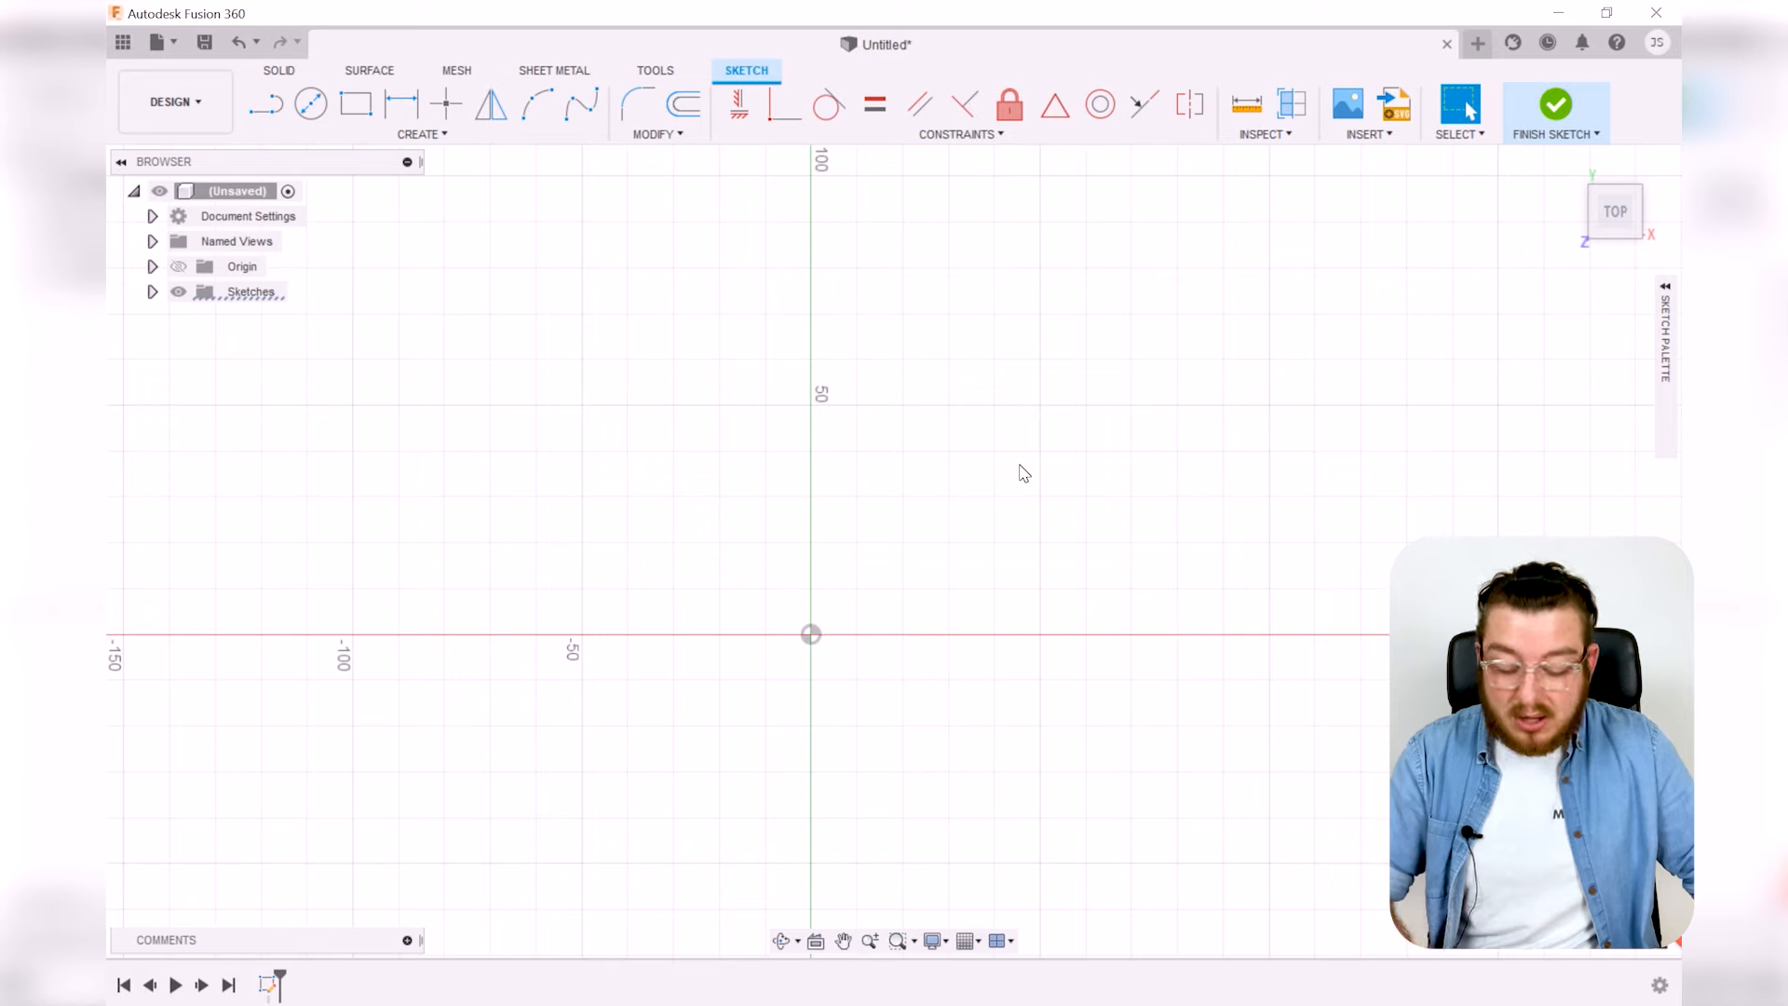
# Draw a 2-point rectangle above the red axis and to the right of the green axis, clear of the origin
pyautogui.press('r')
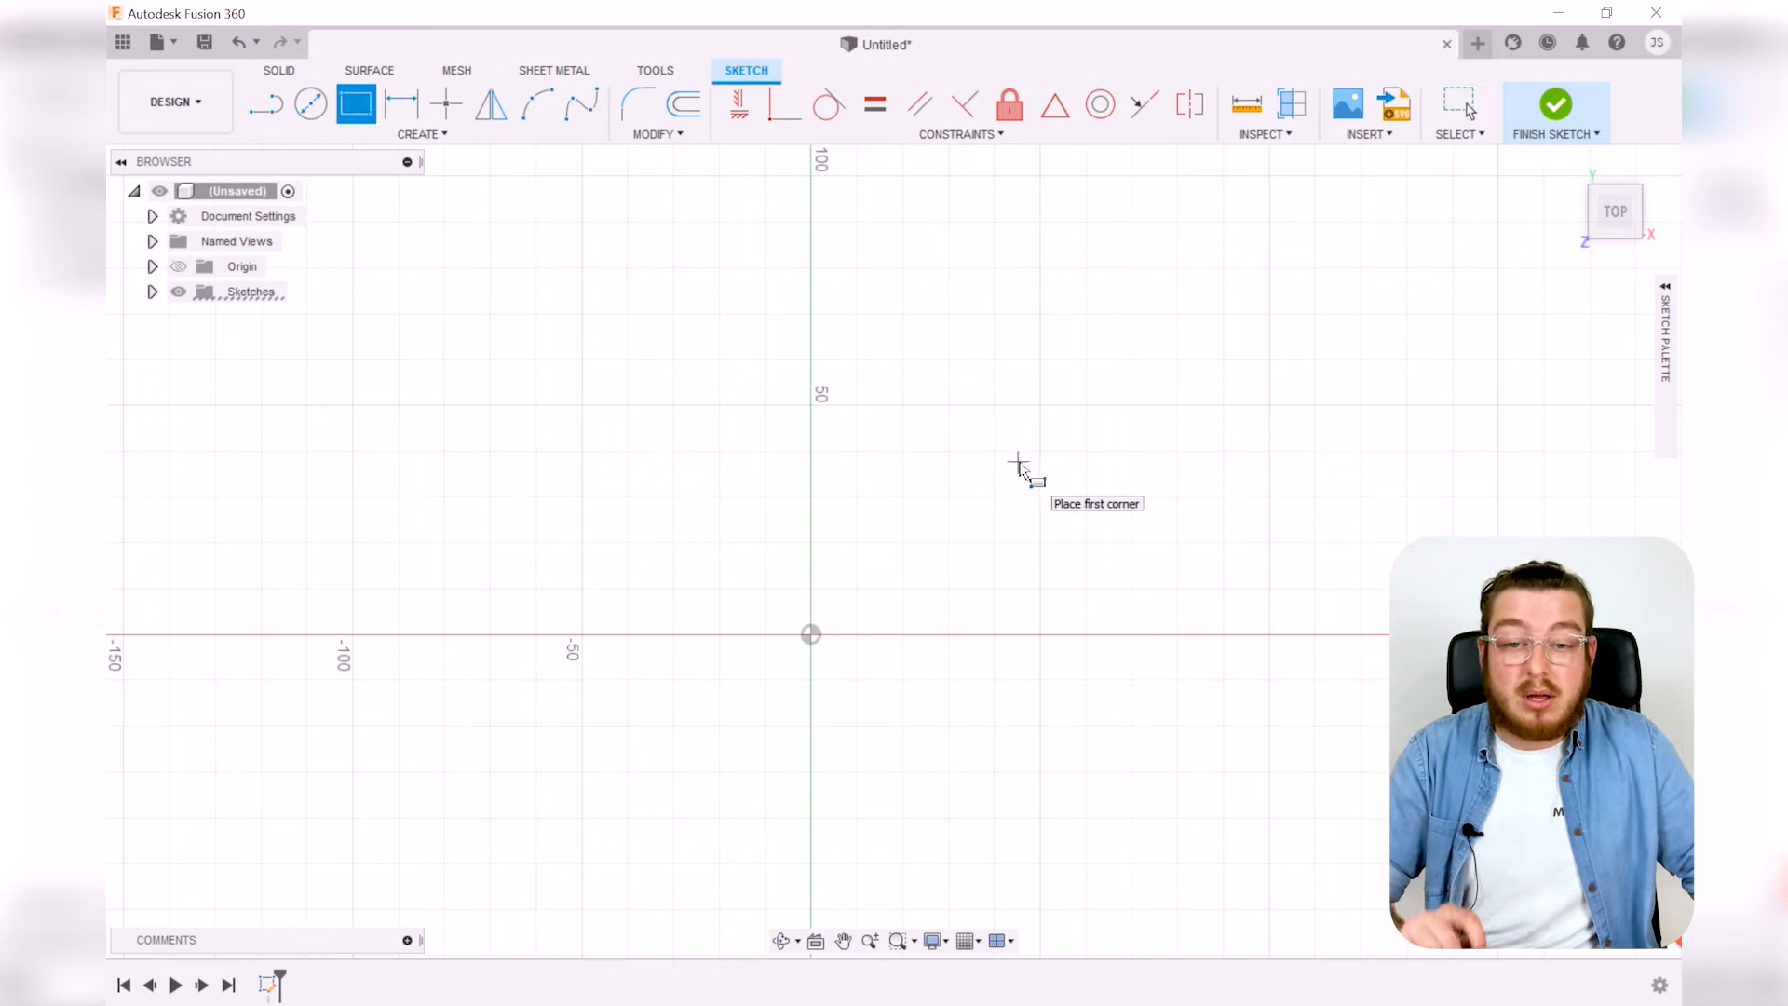
pyautogui.click(922, 500)
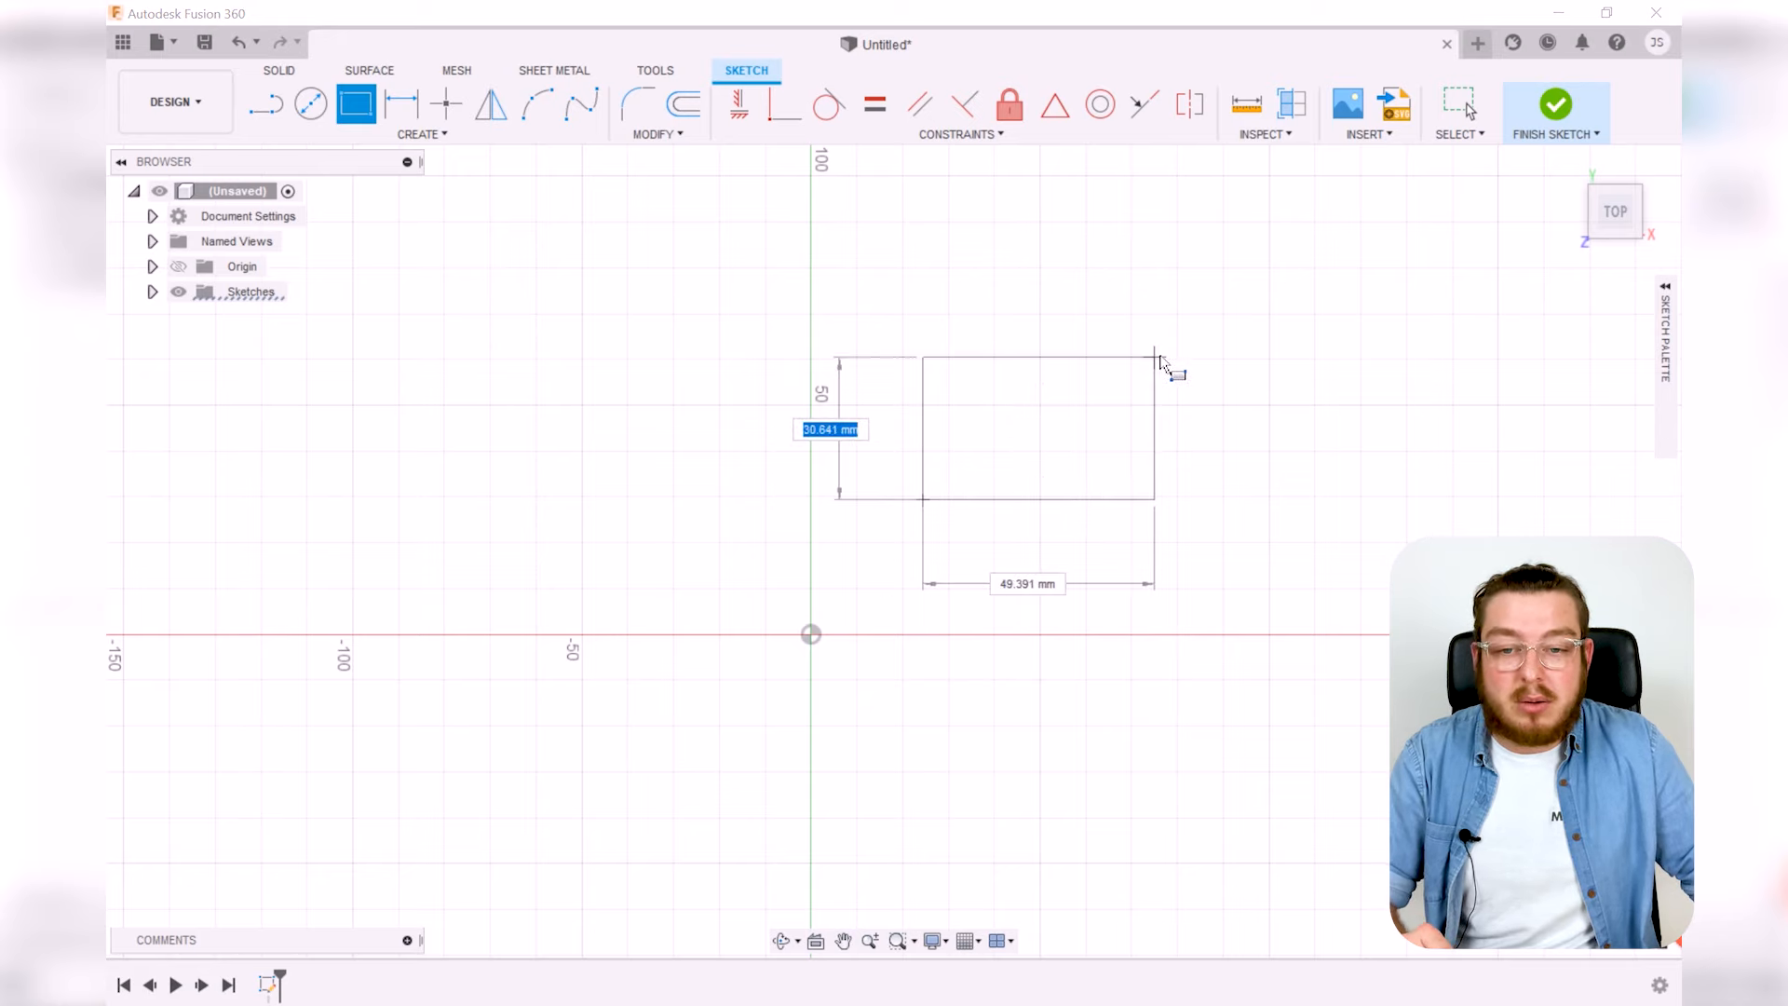
pyautogui.click(1200, 330)
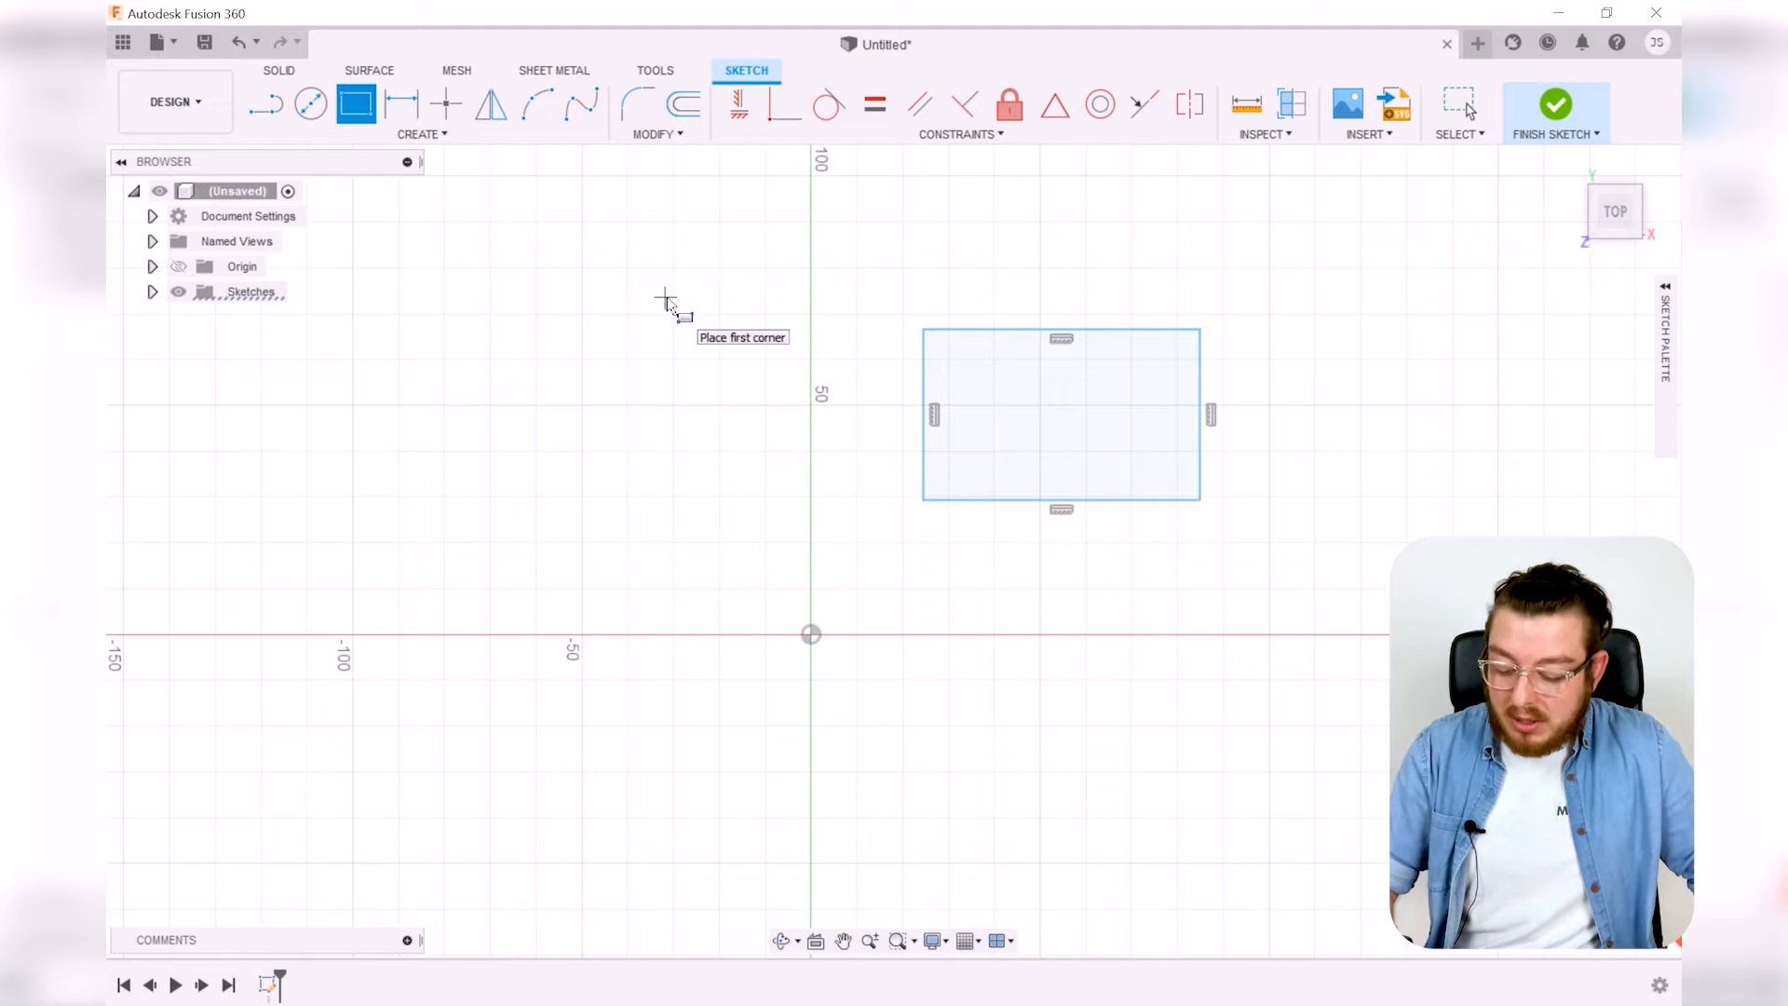
pyautogui.press('Escape')
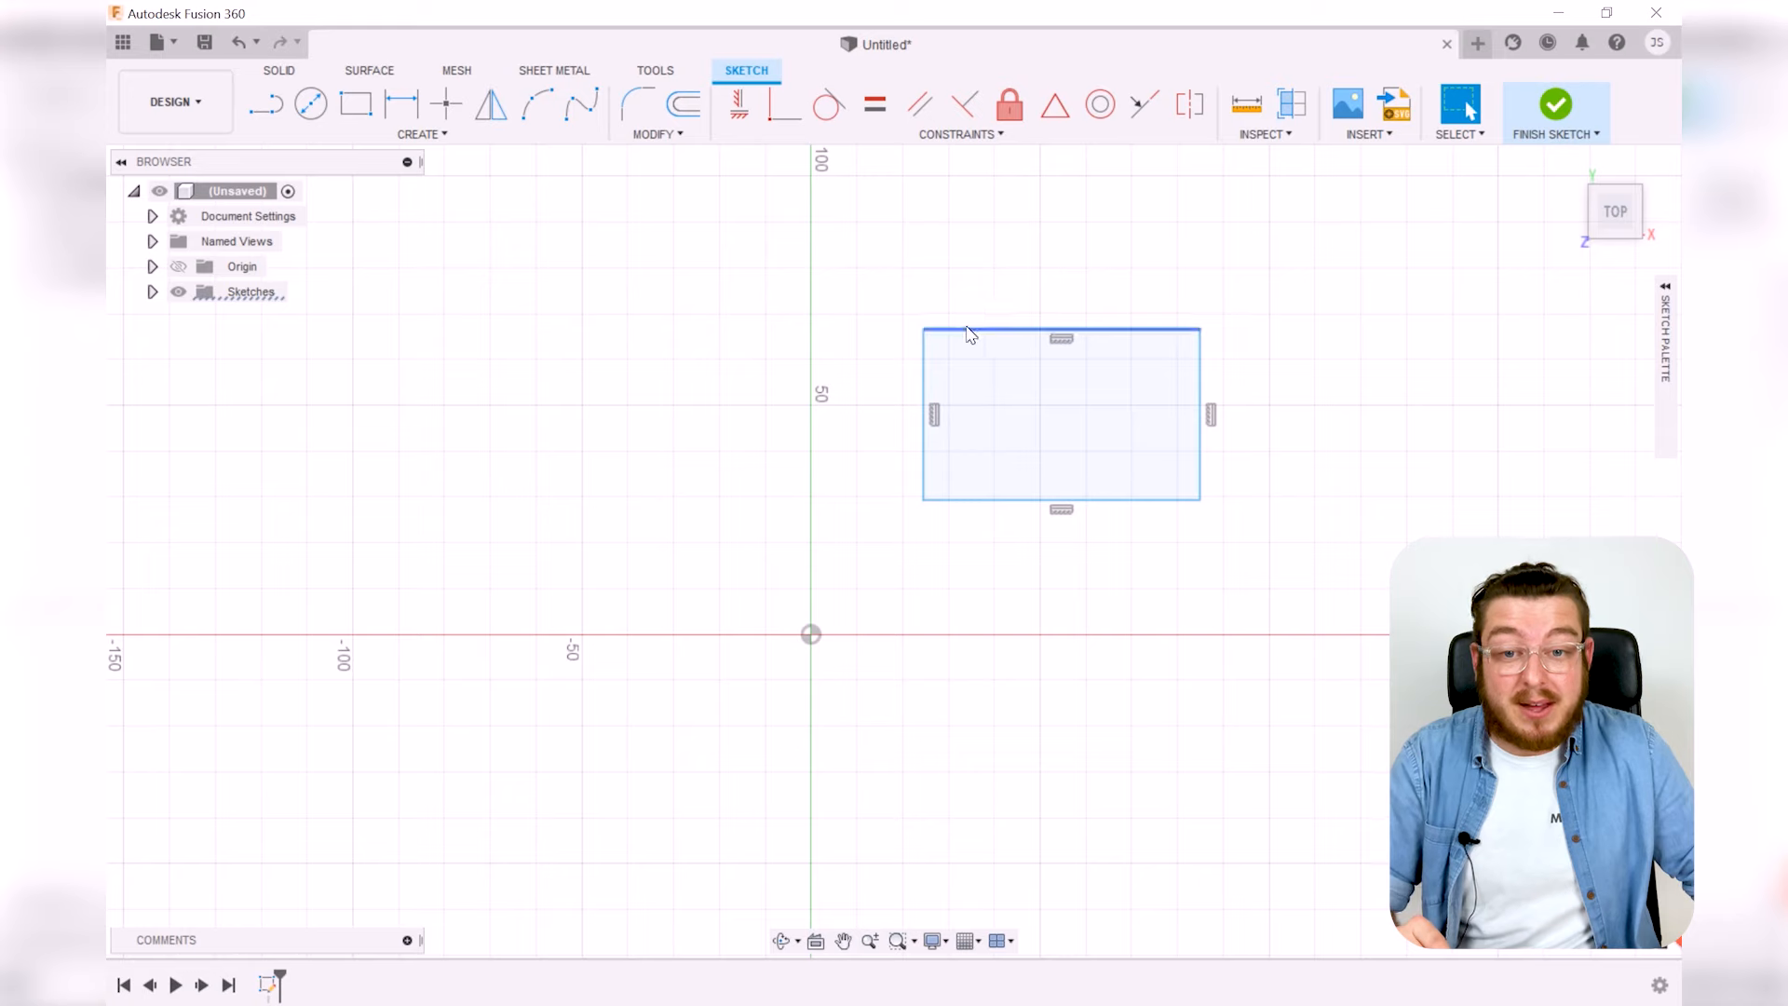
# Reshape the rectangle by moving its top edge down, its left edge inward, and its upper-right corner up and slightly outward
pyautogui.click(1013, 346)
pyautogui.moveTo(1010, 329)
pyautogui.mouseDown()
pyautogui.moveTo(1013, 272)
pyautogui.moveTo(1014, 359)
pyautogui.mouseUp()
pyautogui.moveTo(926, 411)
pyautogui.mouseDown()
pyautogui.moveTo(842, 415)
pyautogui.moveTo(951, 415)
pyautogui.mouseUp()
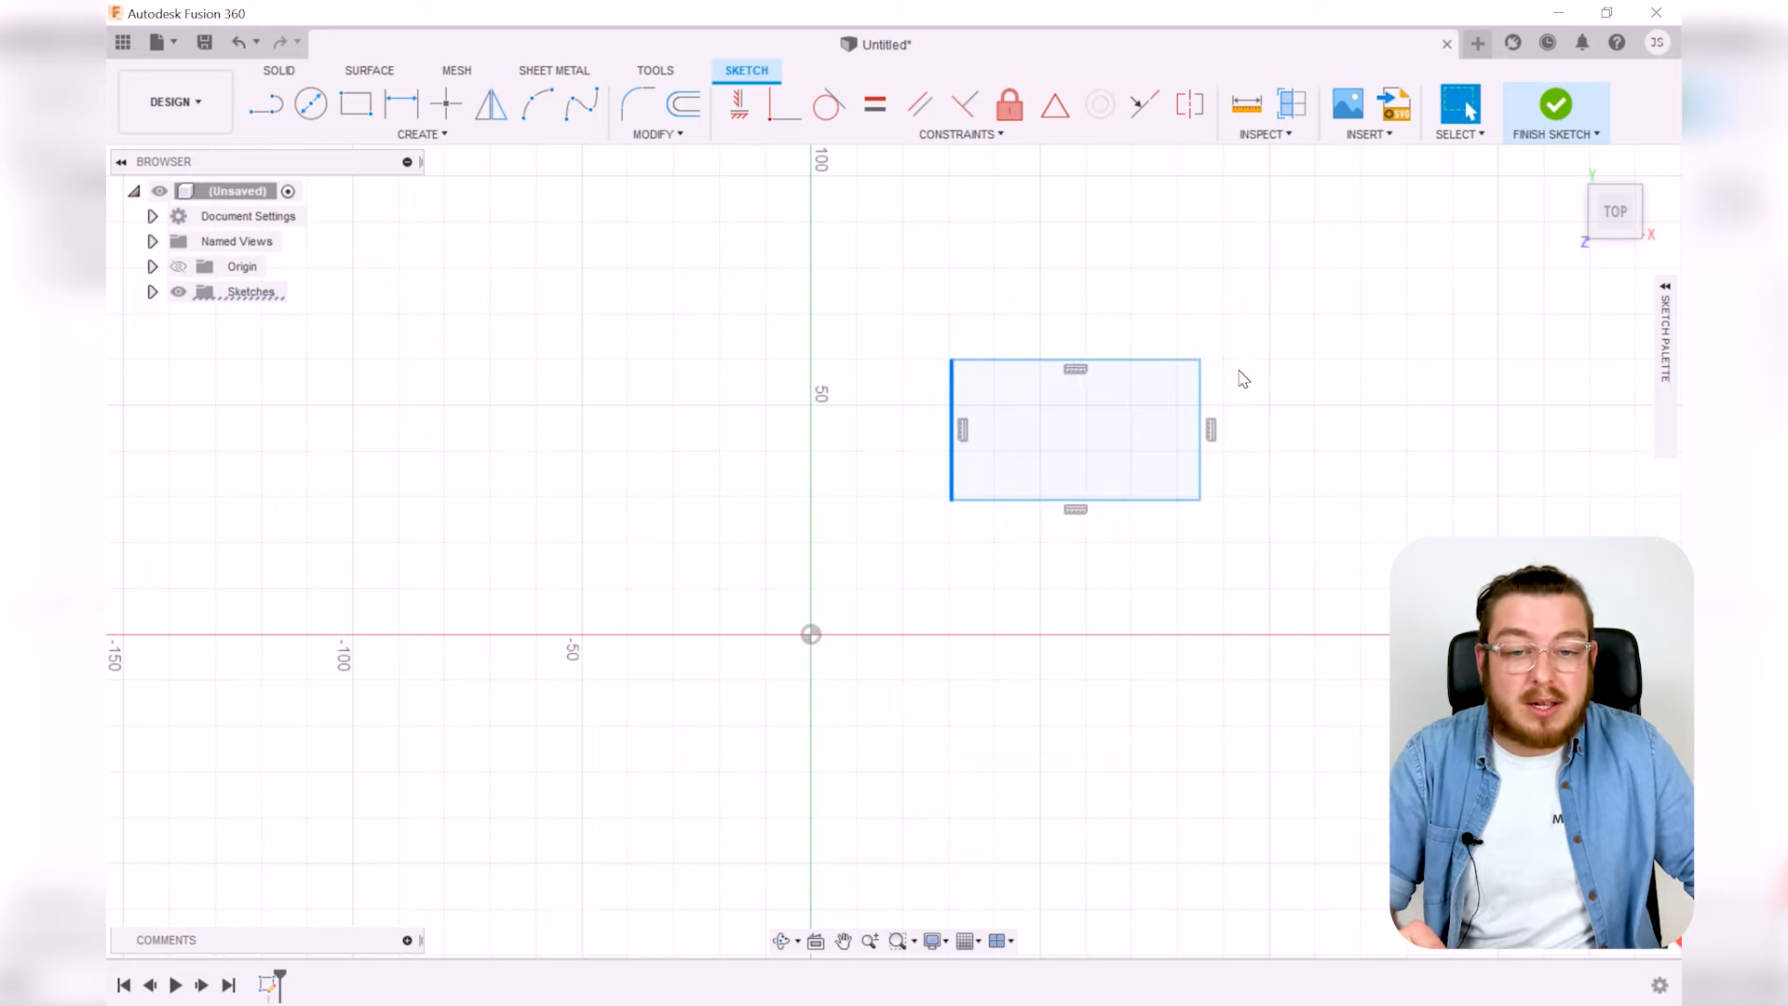
pyautogui.moveTo(1202, 361); pyautogui.dragTo(1212, 284)
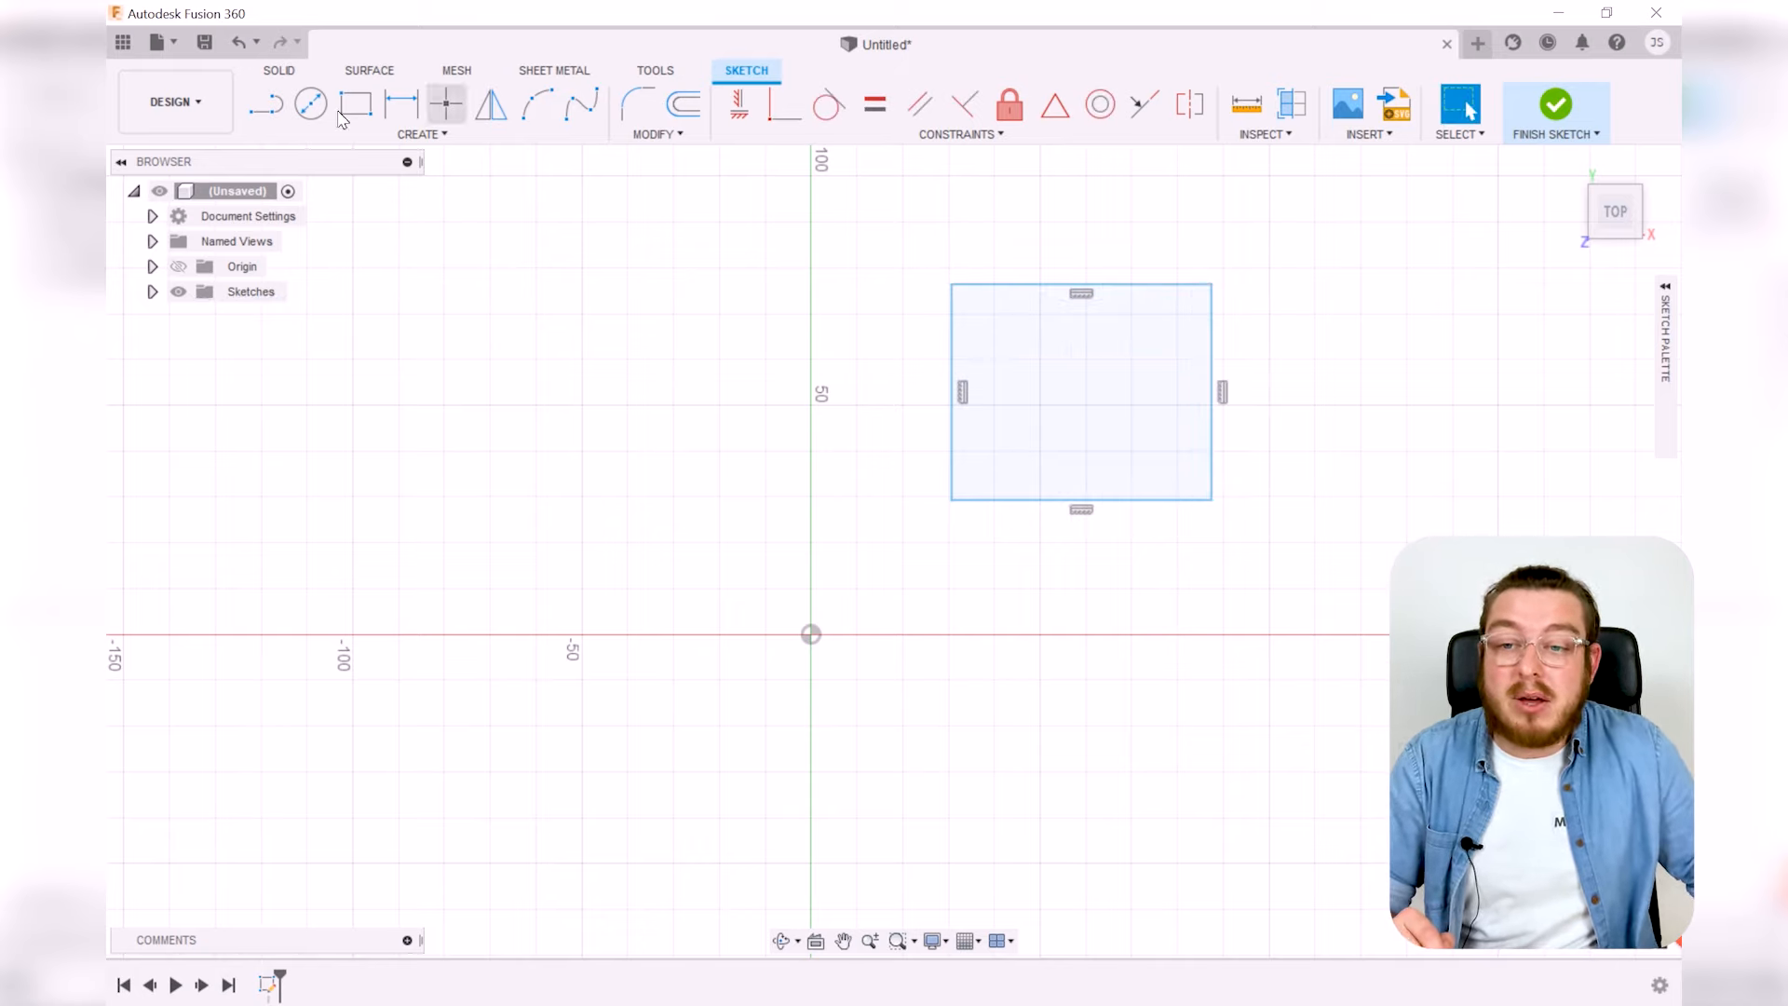
# Draw a centre-diameter circle in the middle of the rectangle and move it outside, beyond the rectangle's right edge
pyautogui.click(311, 103)
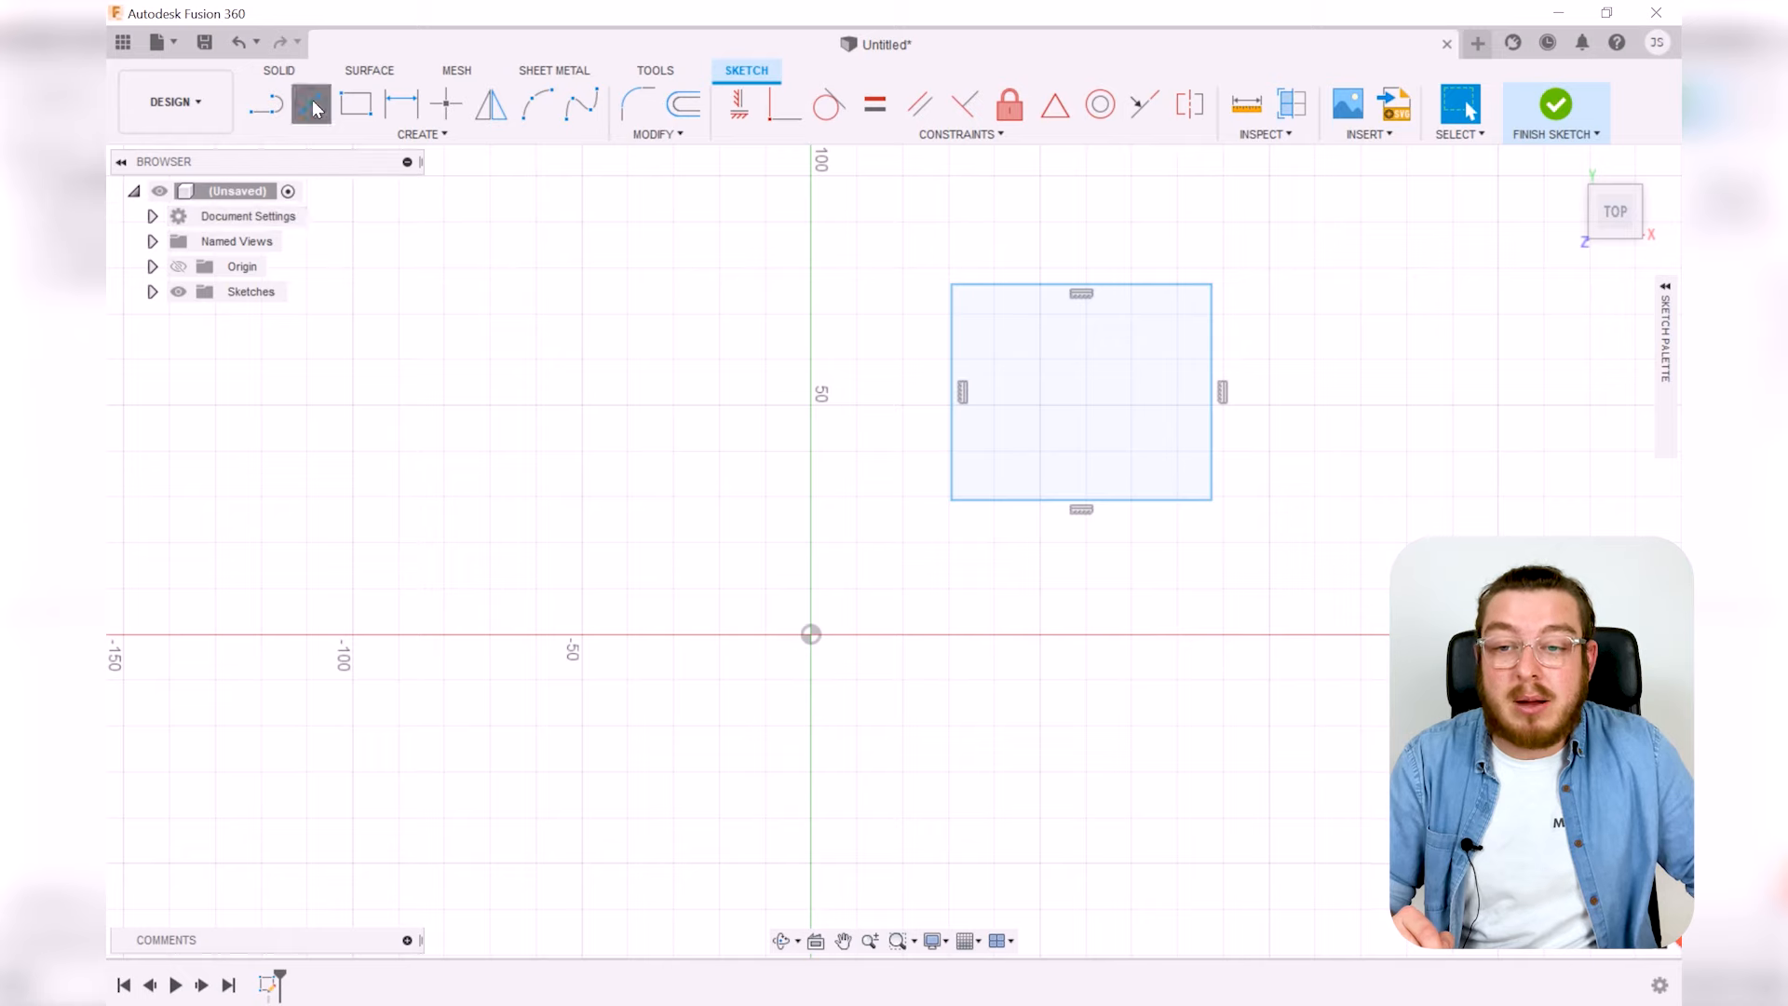
pyautogui.click(1082, 390)
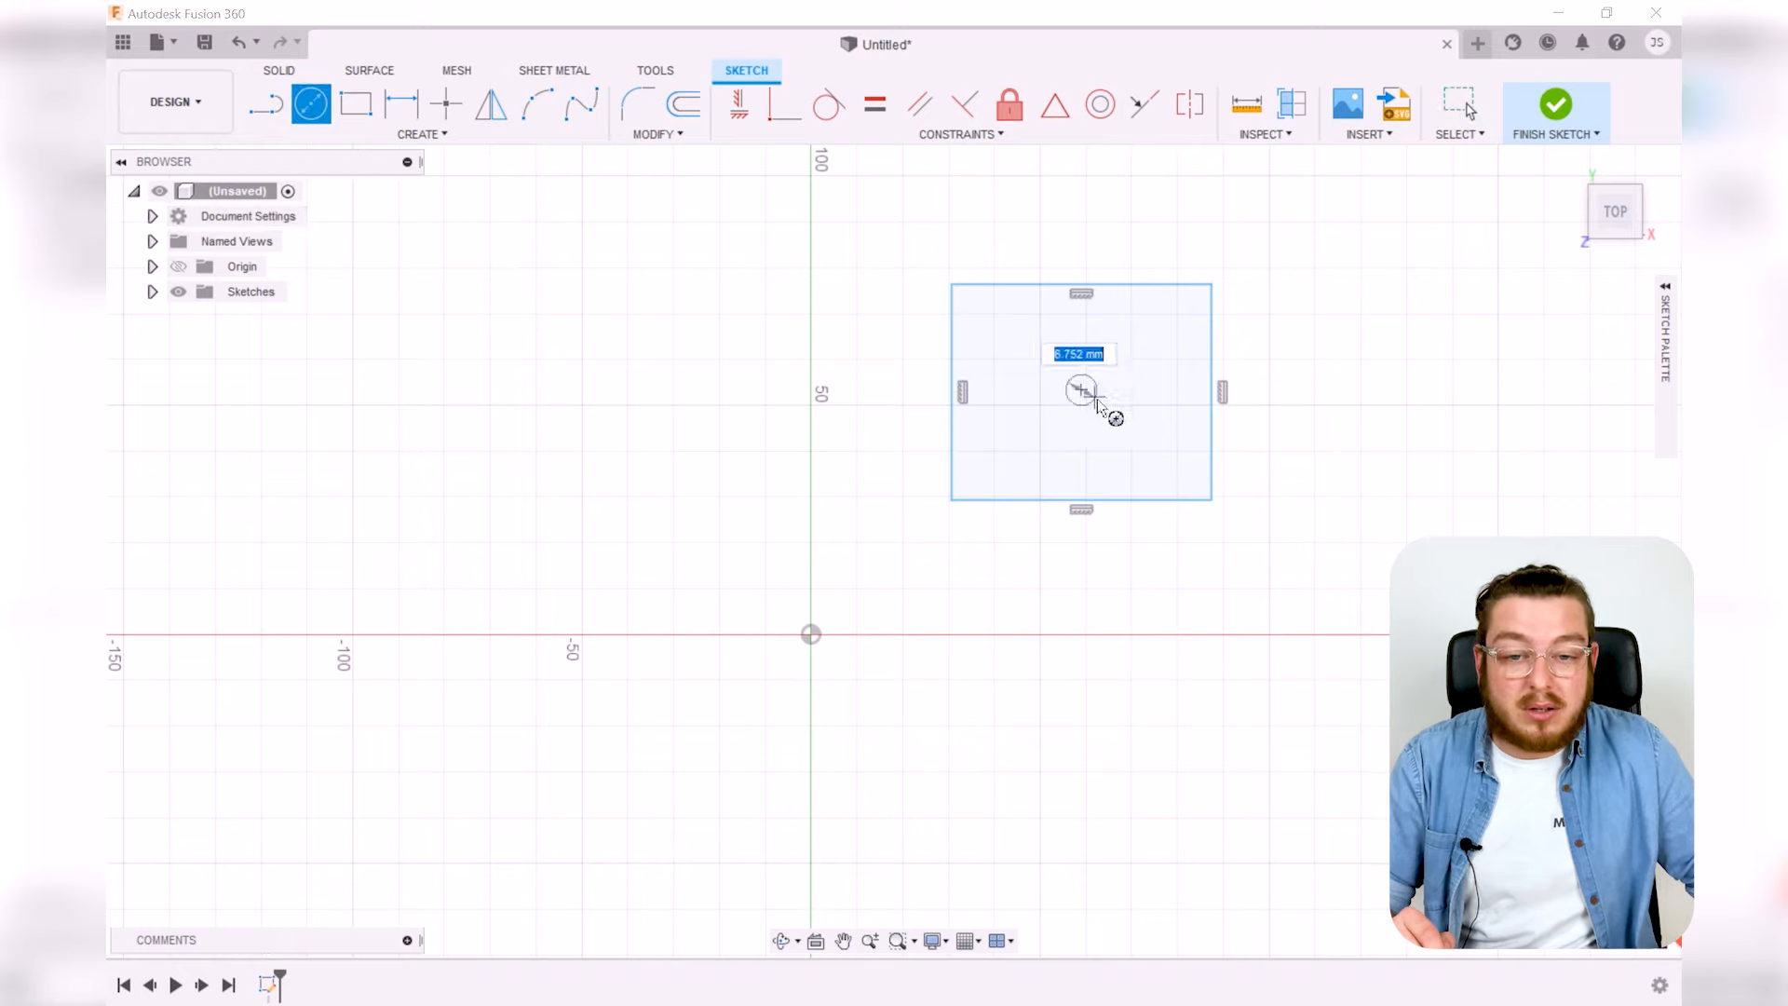
pyautogui.click(1134, 424)
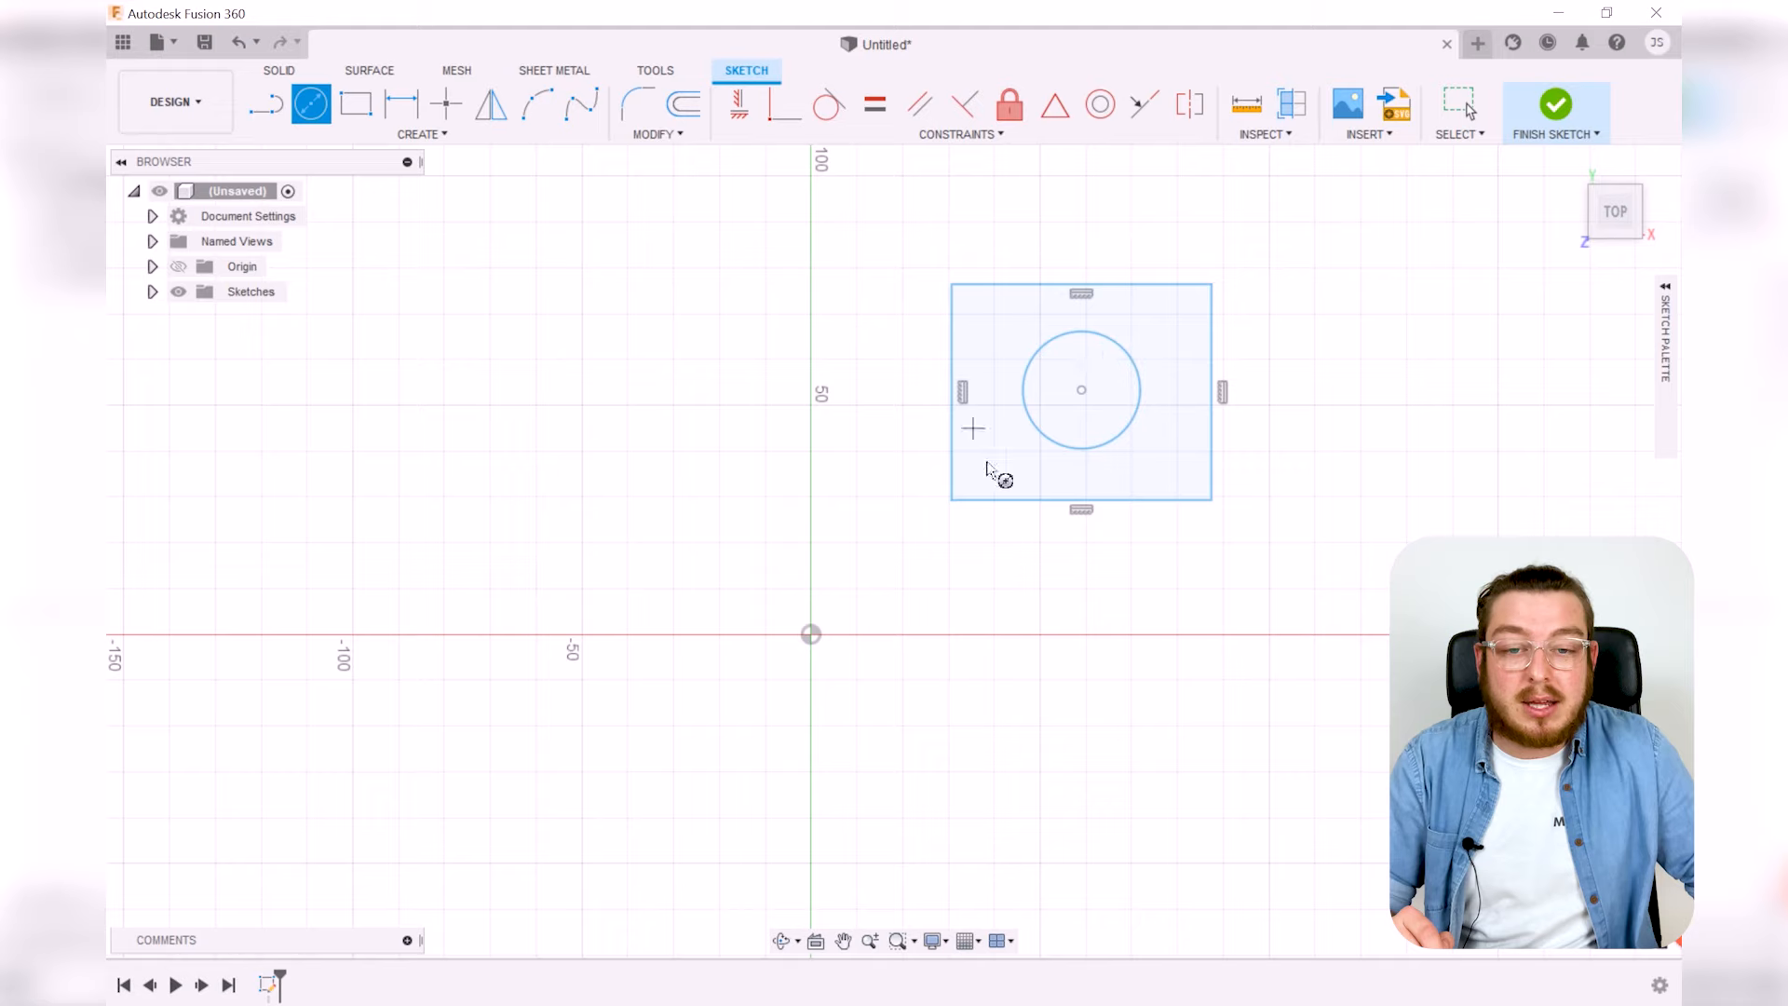
pyautogui.press('Escape')
pyautogui.moveTo(1082, 391)
pyautogui.mouseDown()
pyautogui.moveTo(1010, 417)
pyautogui.moveTo(1155, 325)
pyautogui.moveTo(934, 522)
pyautogui.moveTo(1323, 577)
pyautogui.moveTo(1357, 381)
pyautogui.mouseUp()
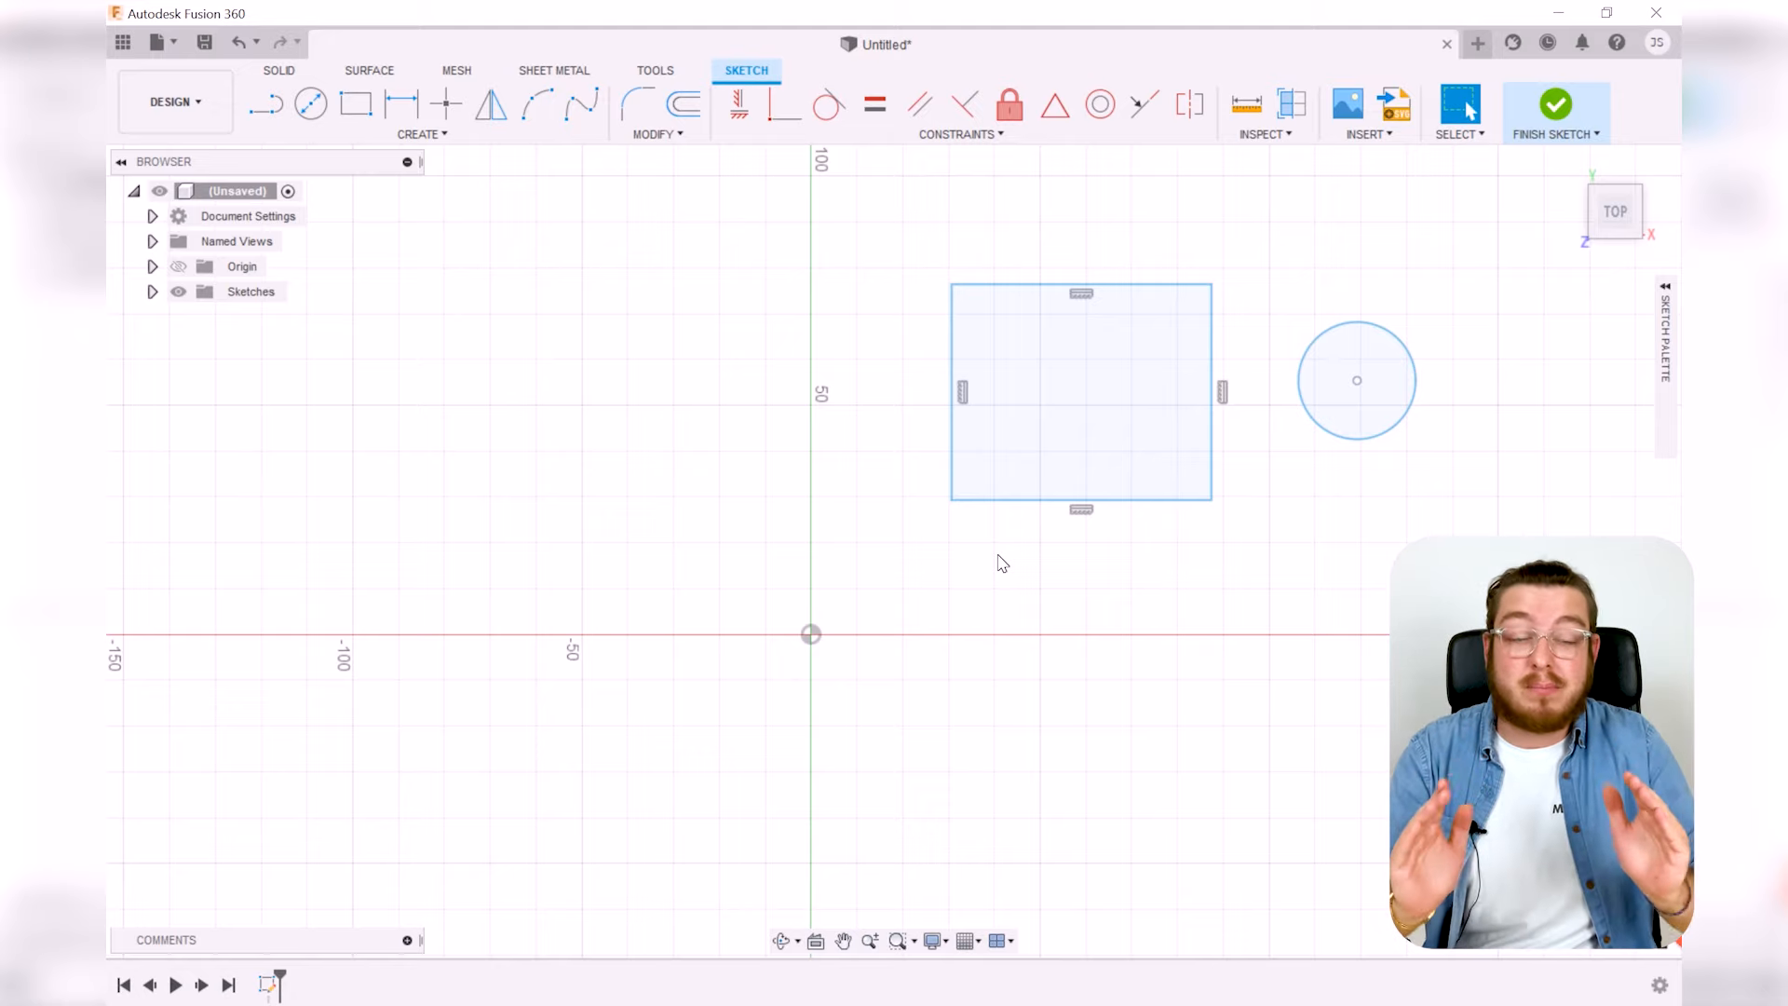
# Delete the rectangle and the circle from the sketch
pyautogui.moveTo(890, 226); pyautogui.dragTo(1465, 582)
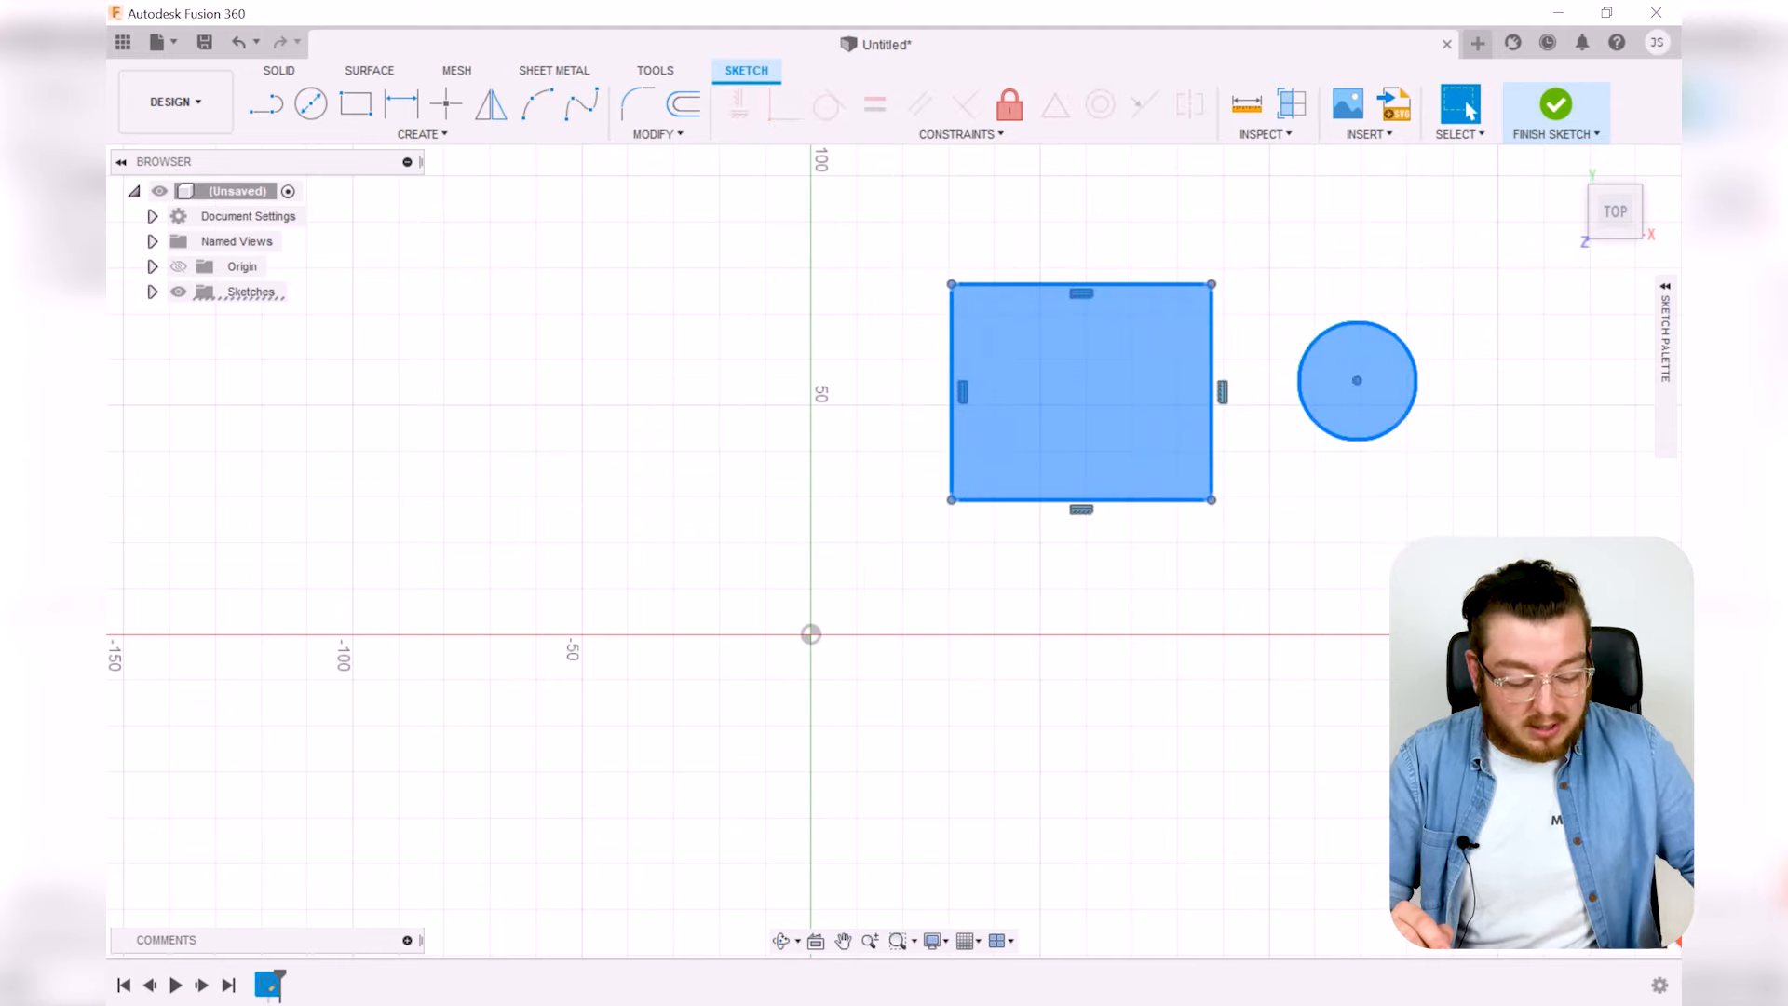
pyautogui.press('Delete')
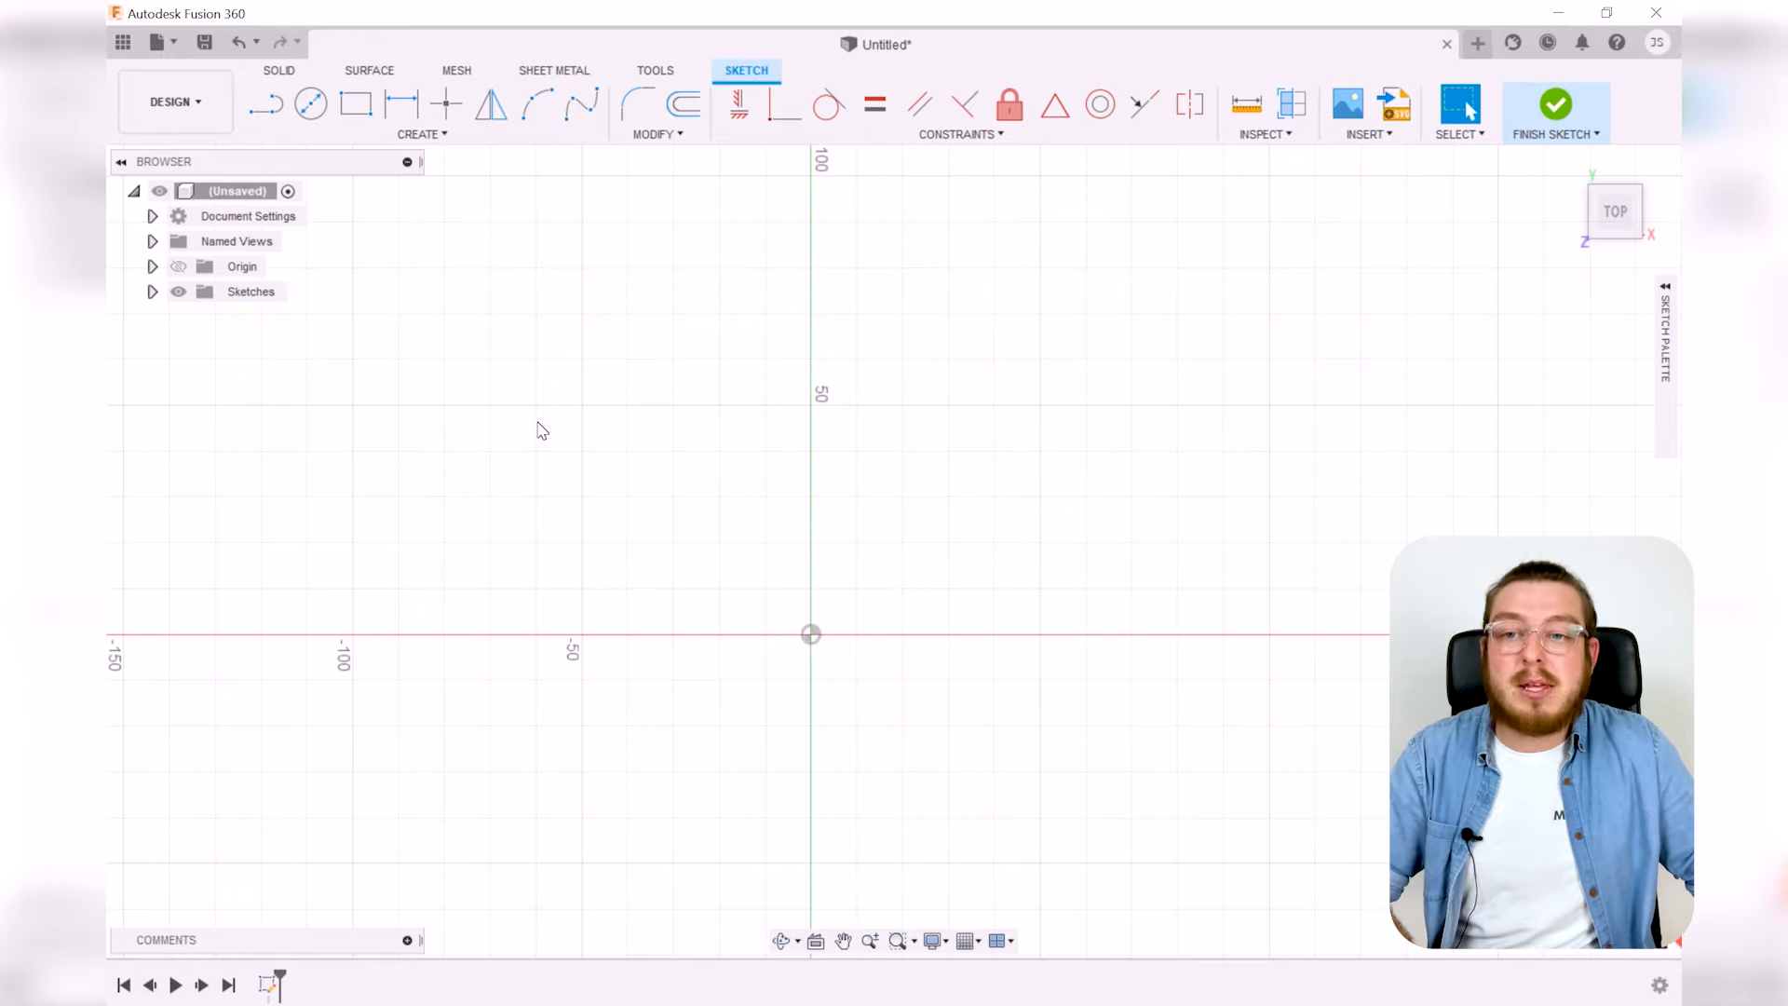
# Draw a 2-point rectangle with its first corner on the origin and its opposite corner up and to the right
pyautogui.press('r')
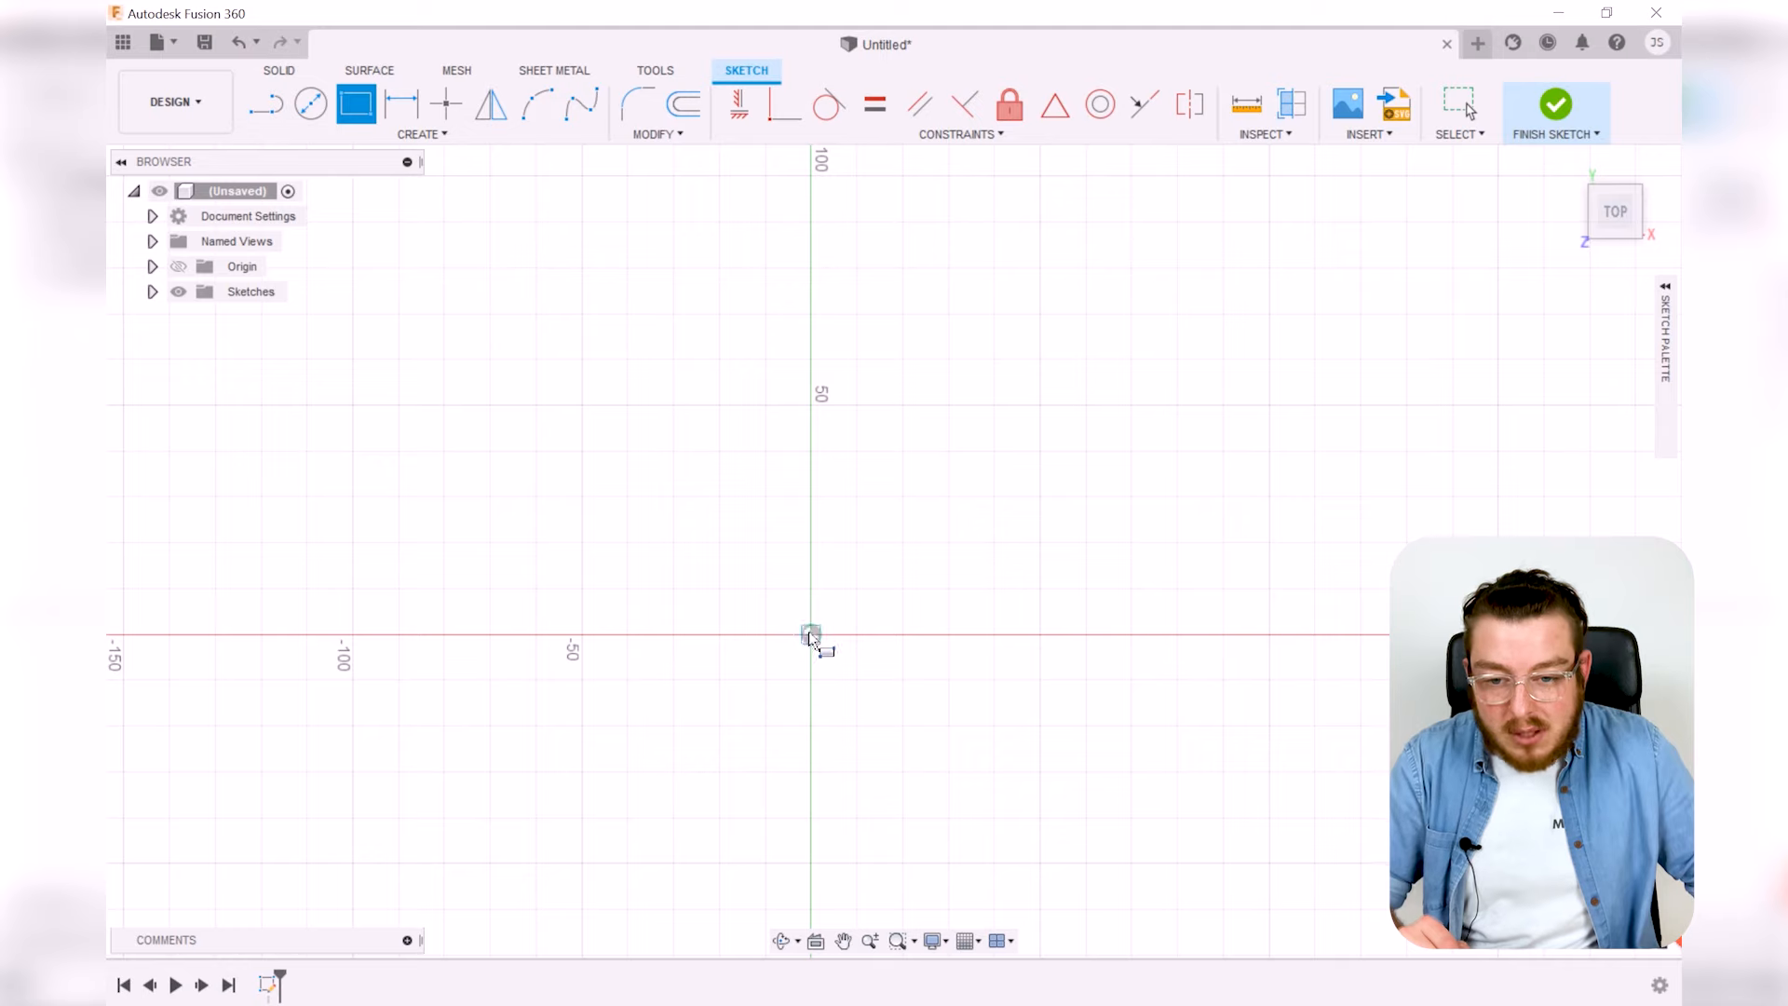
pyautogui.click(810, 635)
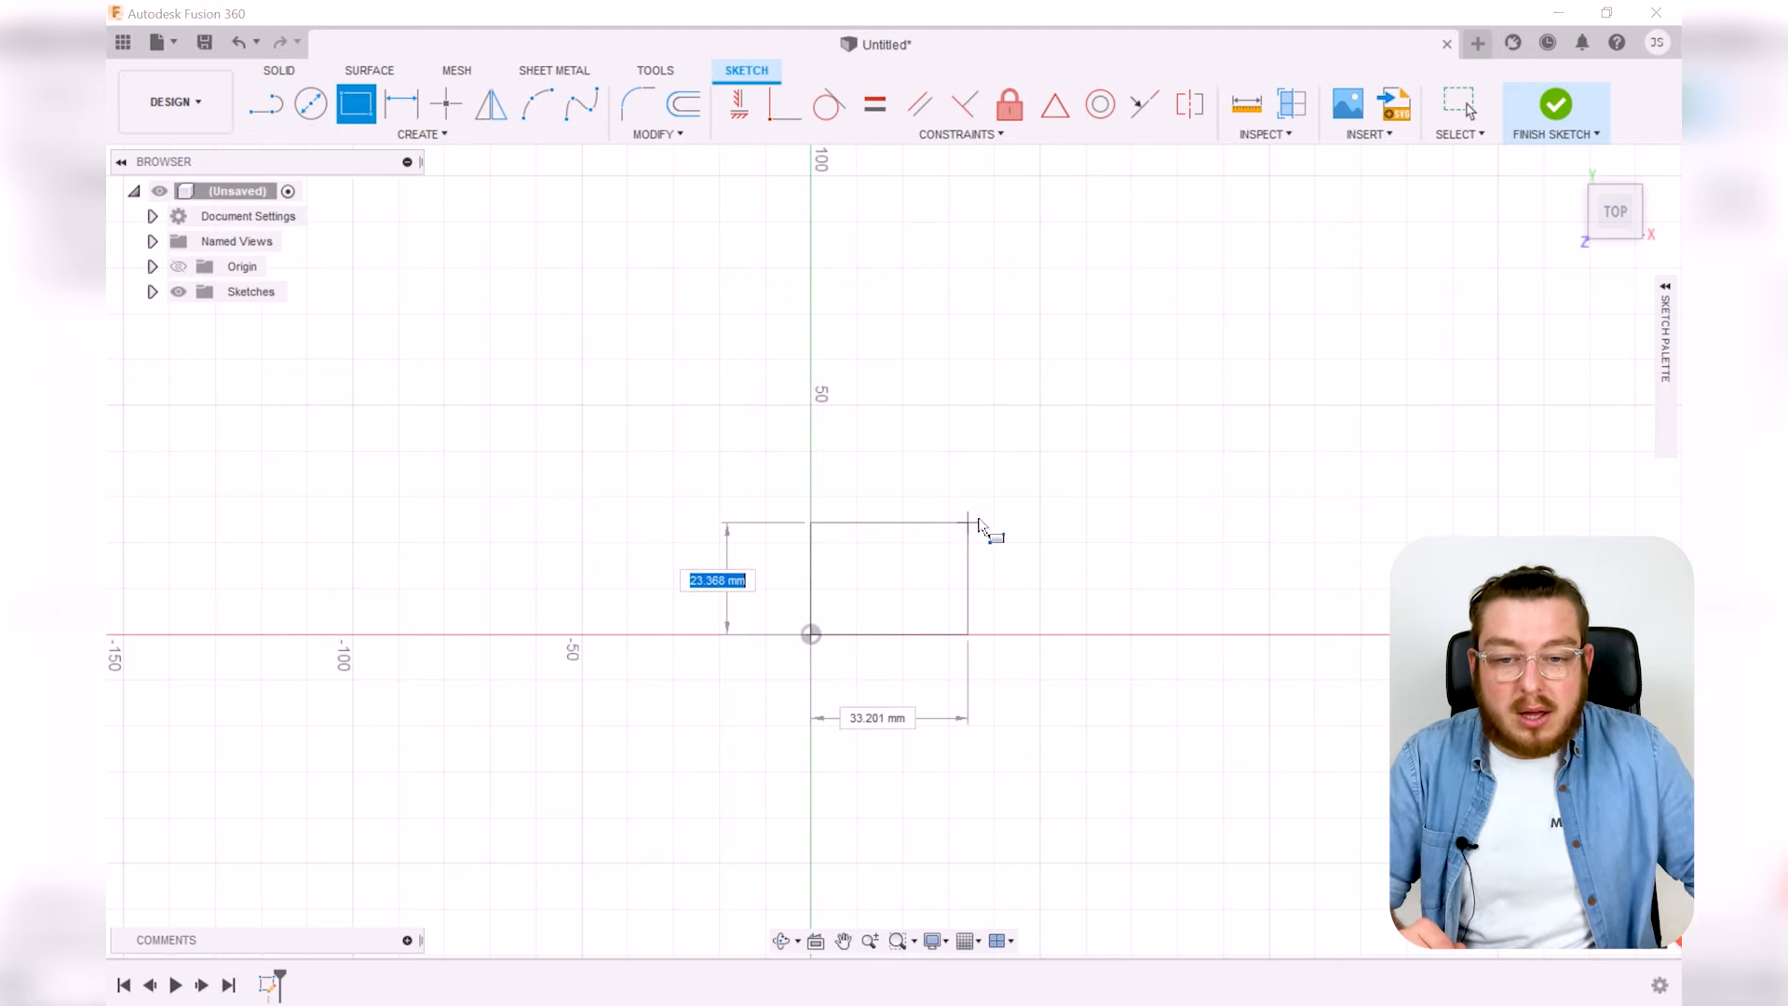
pyautogui.click(1188, 372)
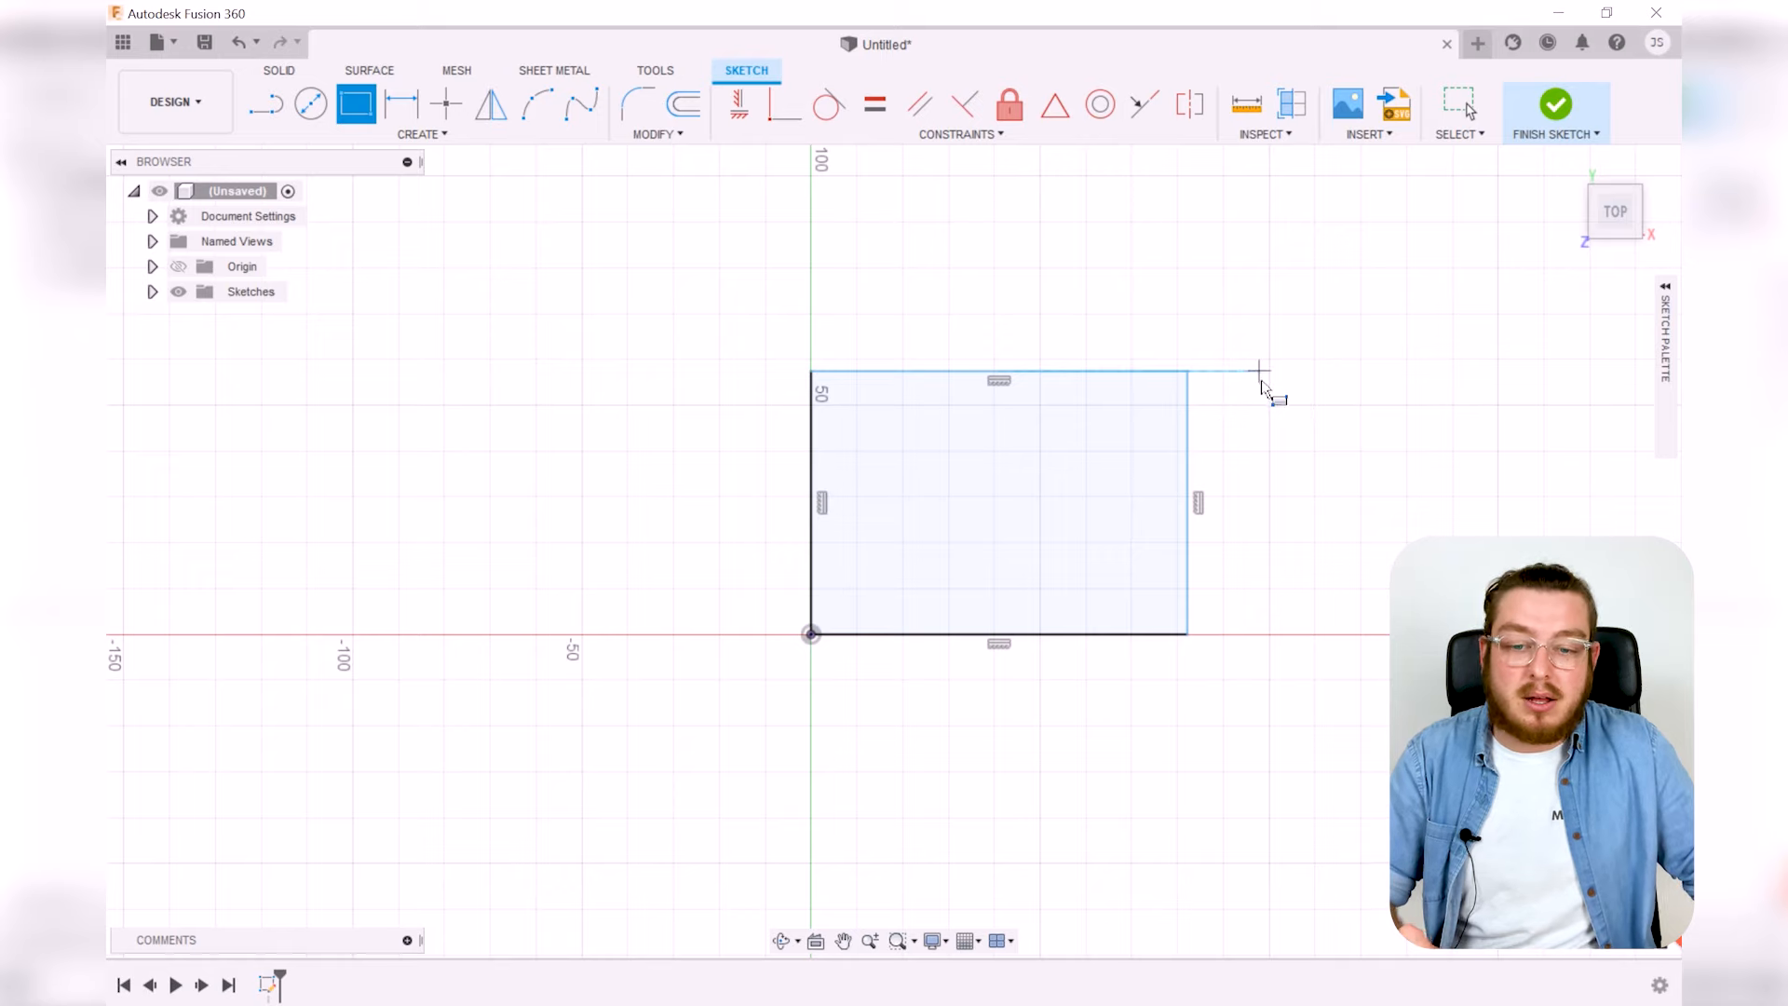
pyautogui.press('Escape')
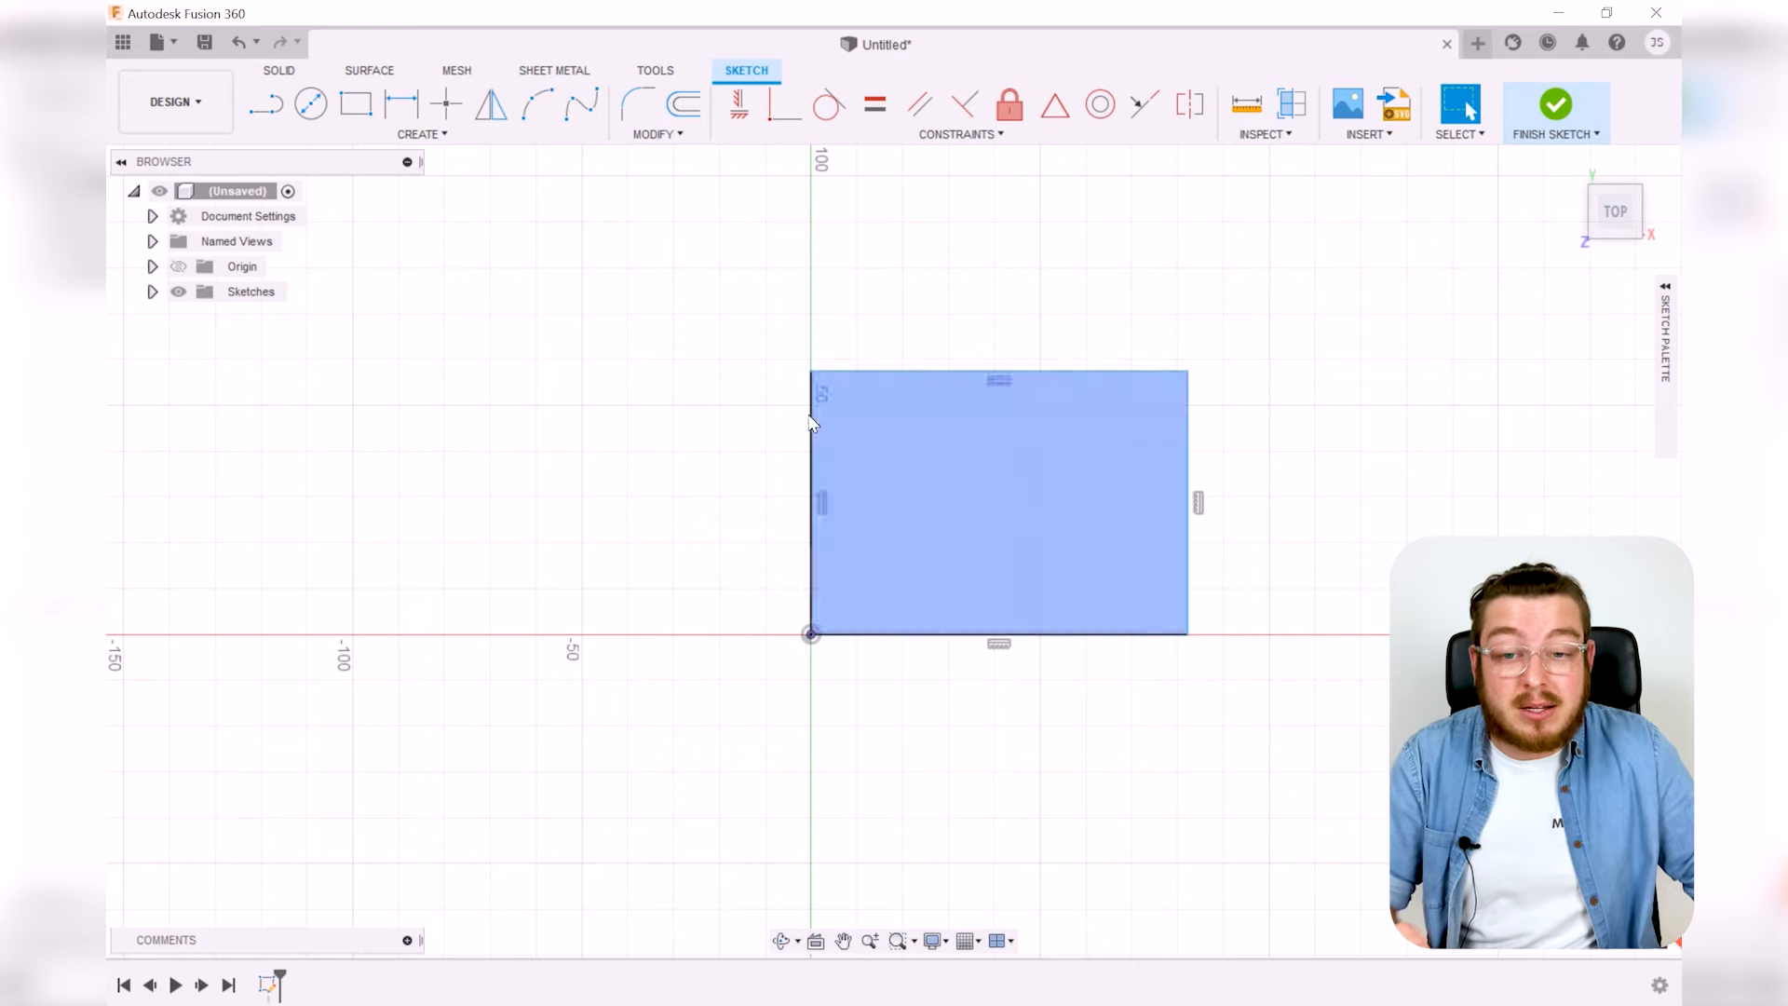
# Resize the rectangle by moving its upper-left corner down to the 50 mm grid line and its top edge well above it
pyautogui.moveTo(812, 373)
pyautogui.mouseDown()
pyautogui.moveTo(816, 233)
pyautogui.moveTo(811, 403)
pyautogui.mouseUp()
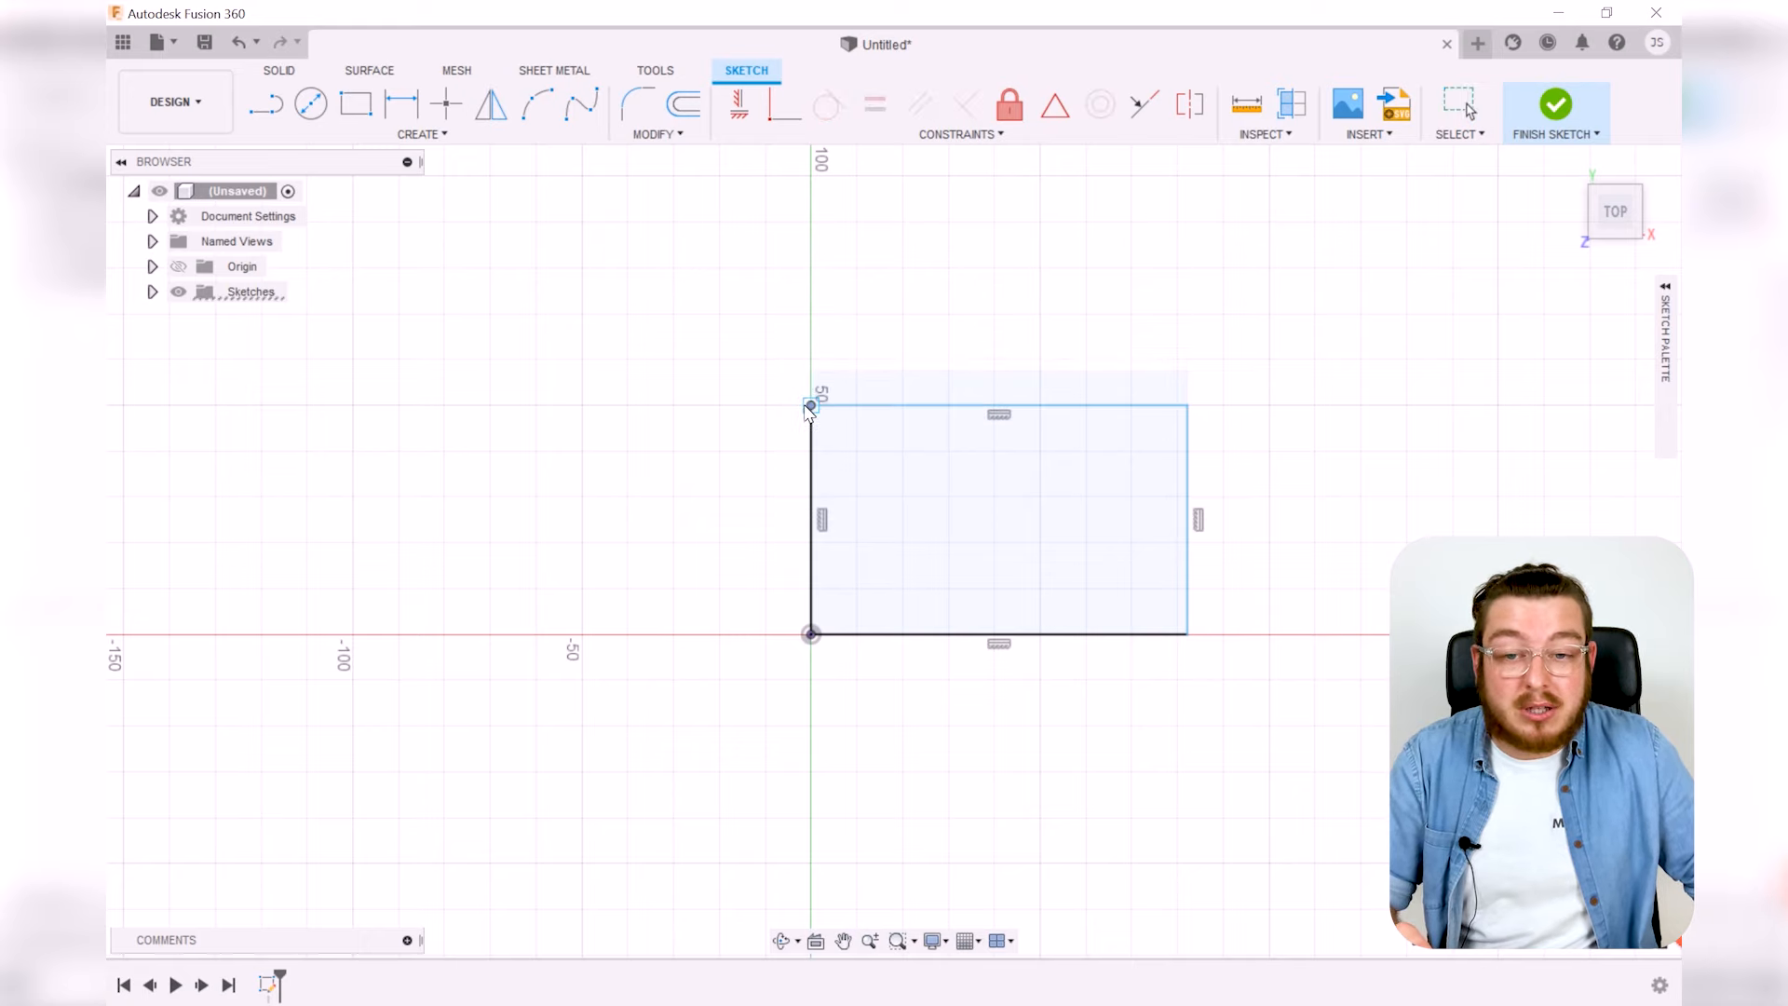
pyautogui.moveTo(1123, 410); pyautogui.dragTo(1127, 292)
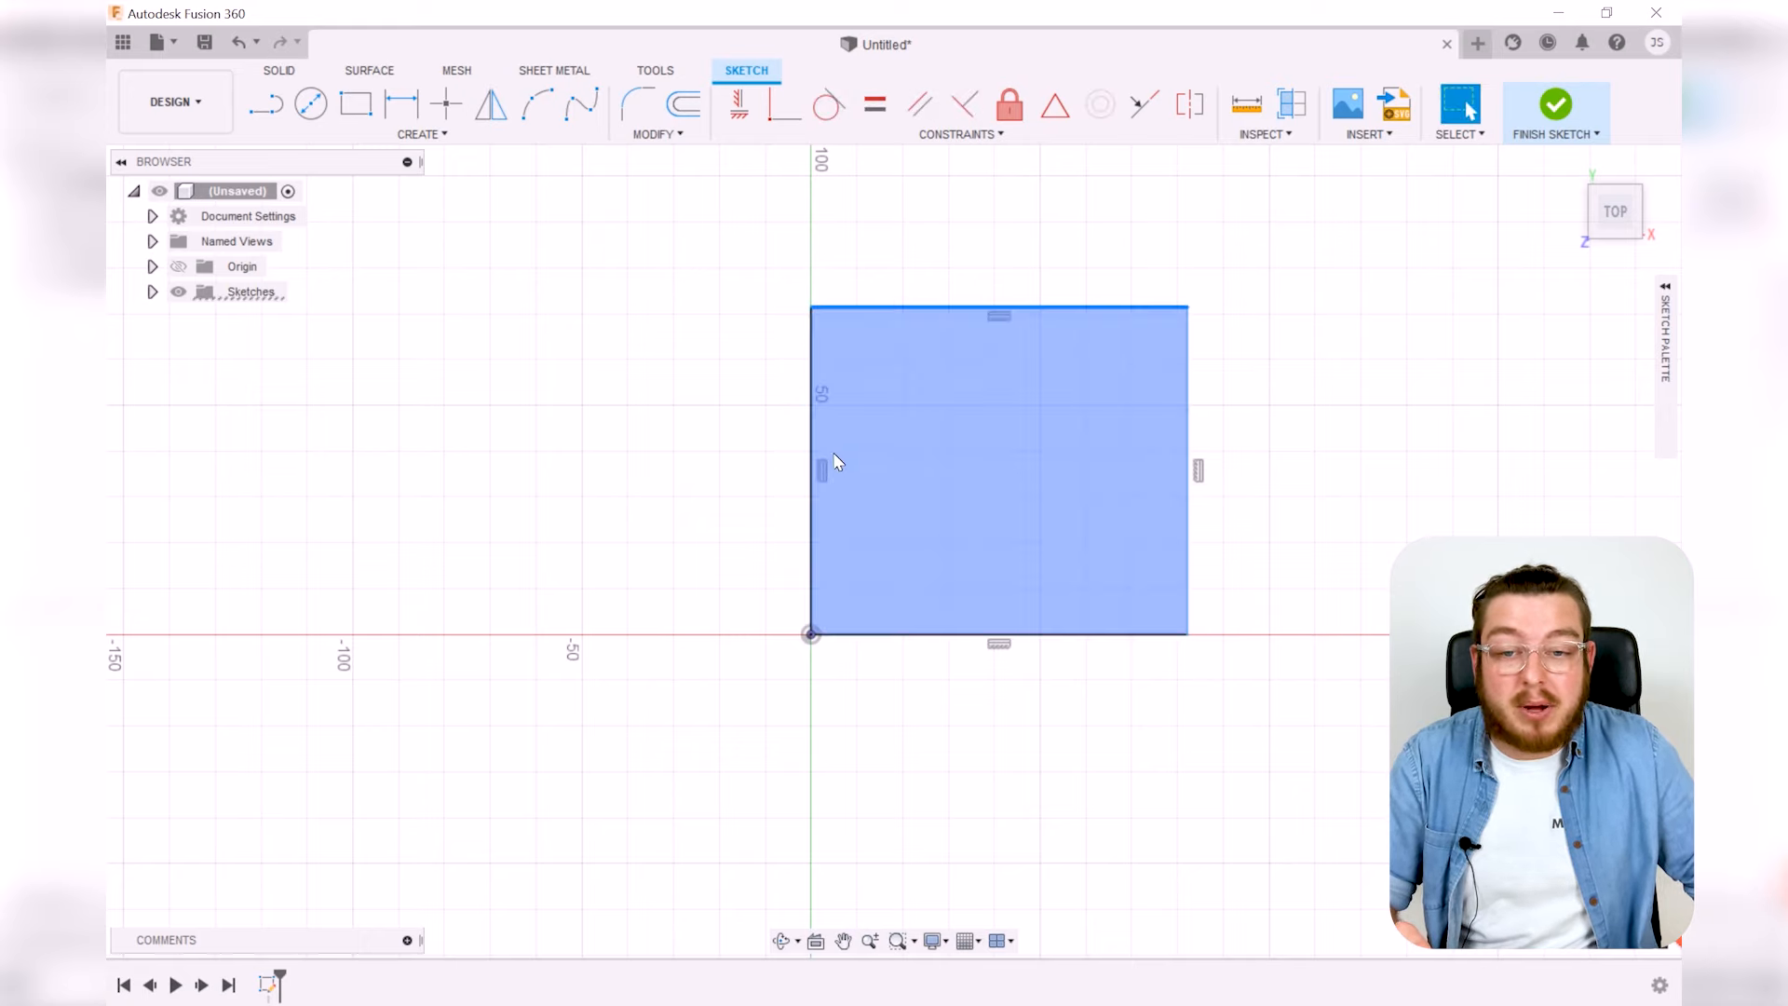
pyautogui.click(808, 449)
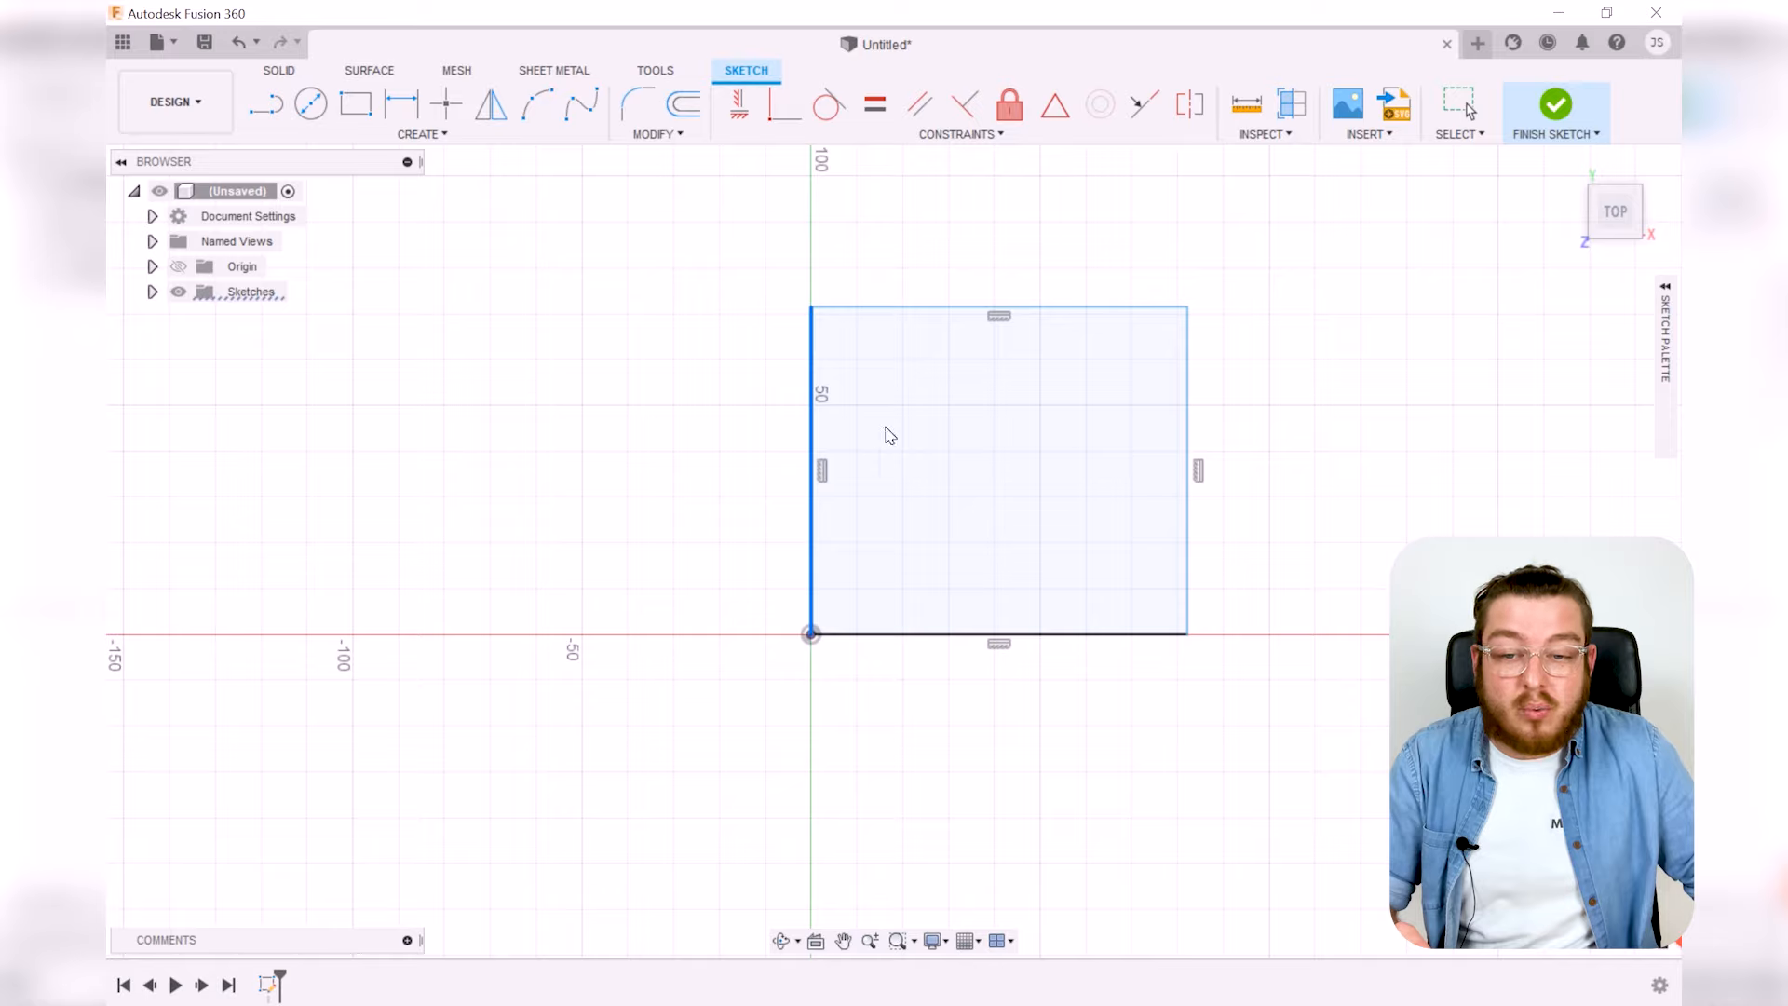
pyautogui.click(663, 412)
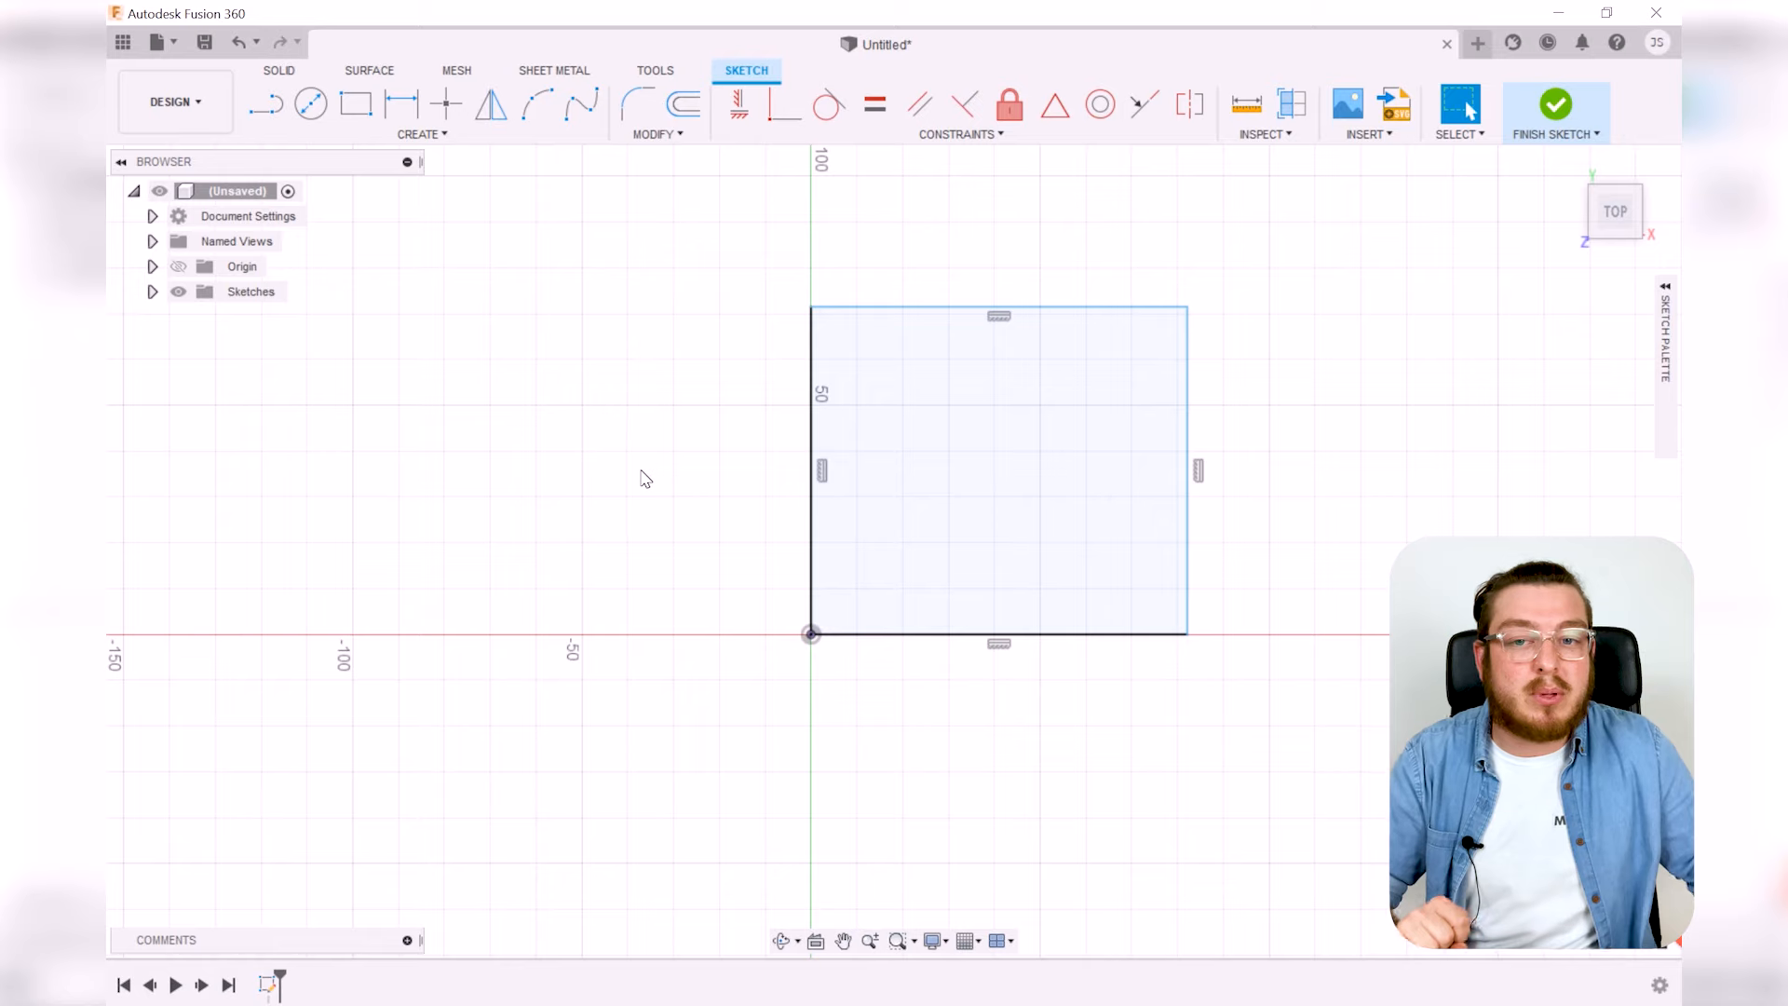
# Draw a centre-diameter circle inside the rectangle, slightly above its middle
pyautogui.click(311, 105)
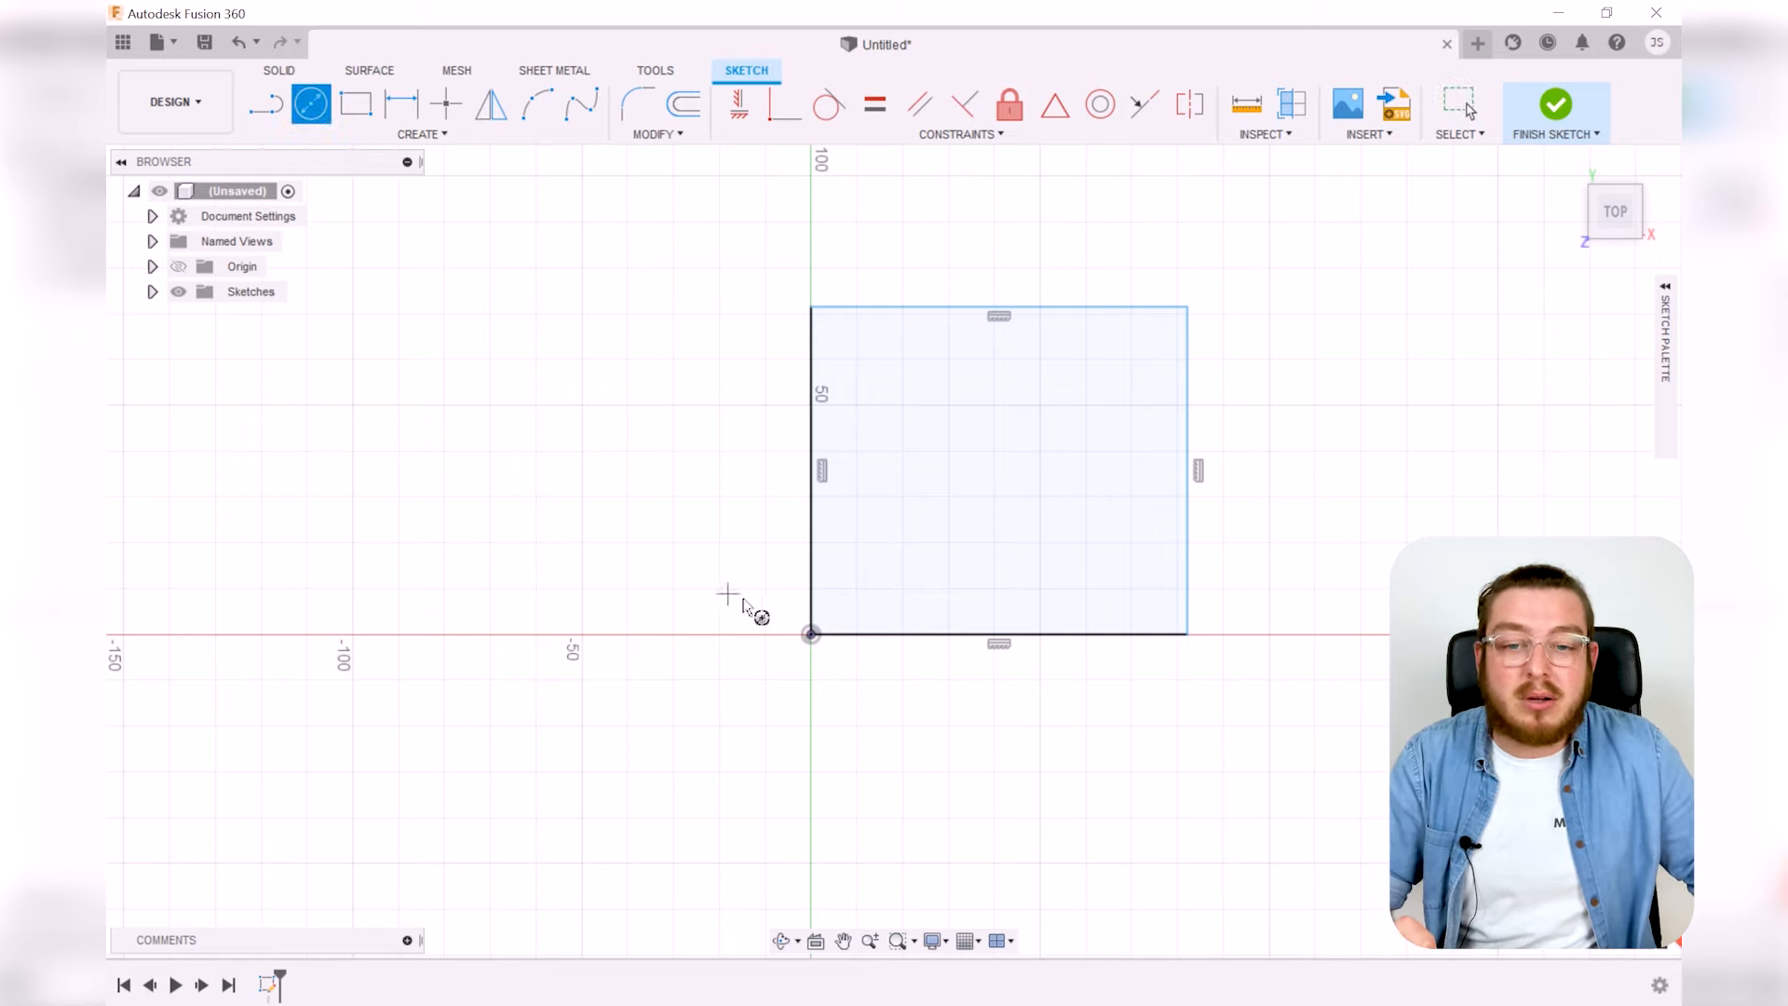
pyautogui.click(994, 451)
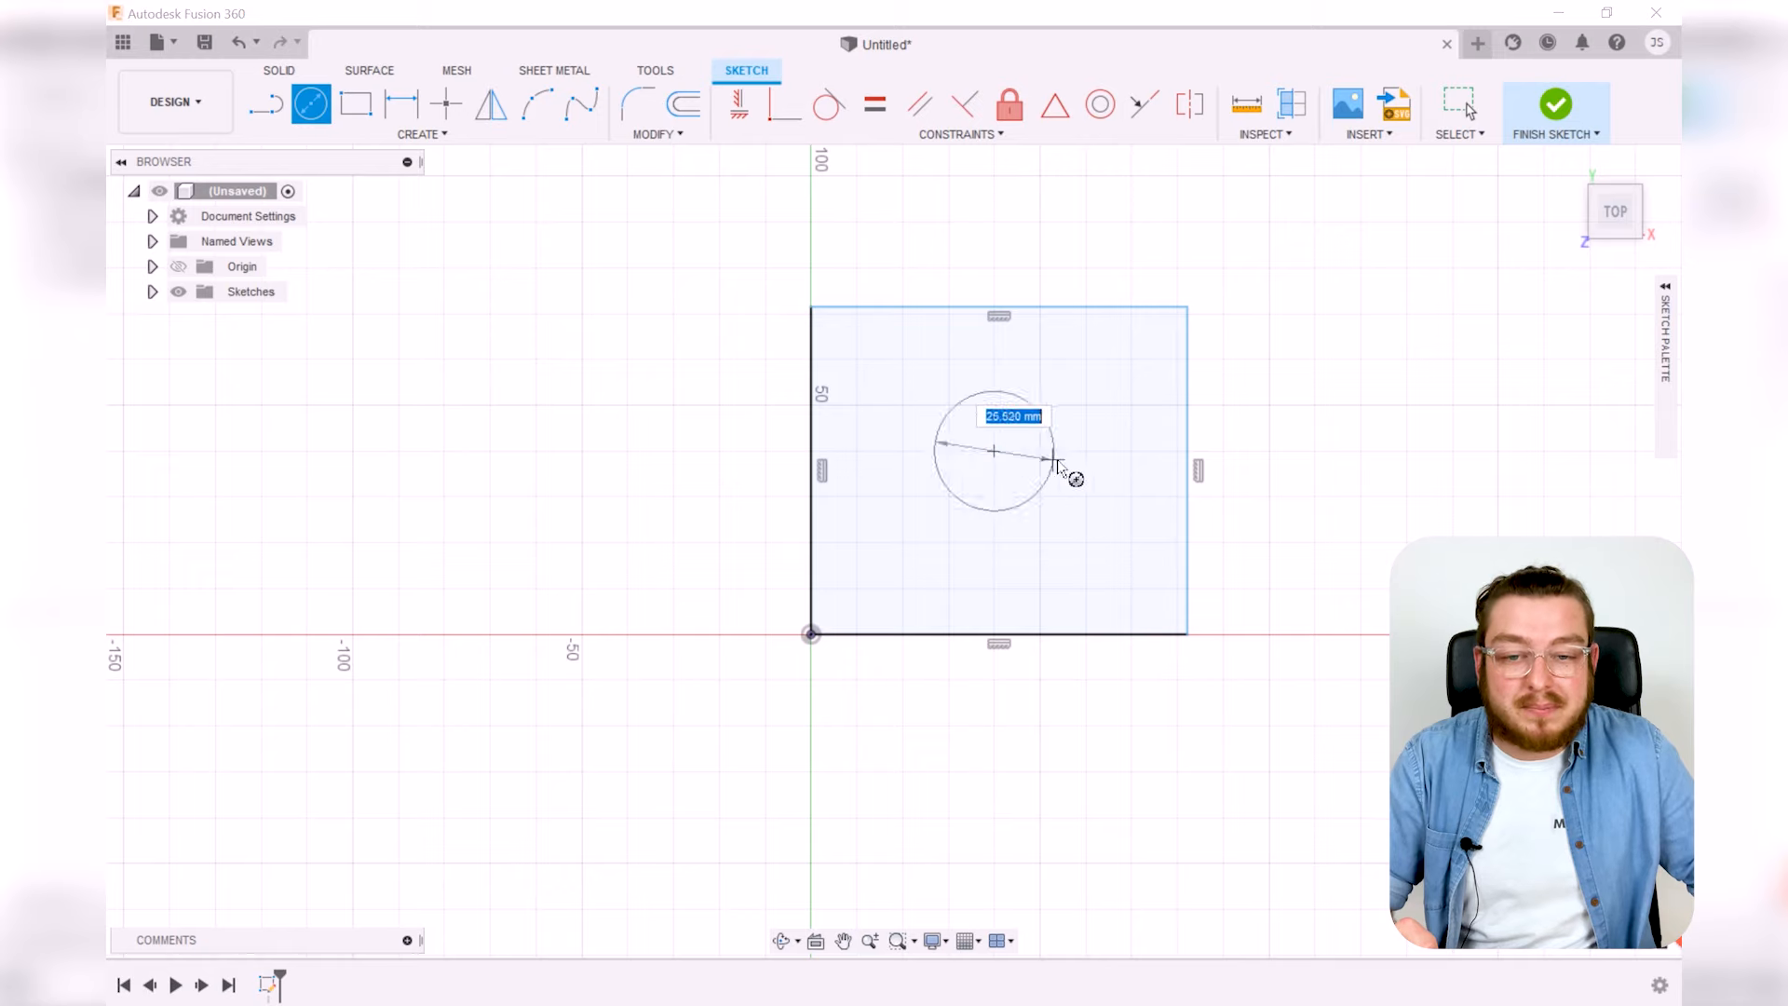
pyautogui.click(1085, 451)
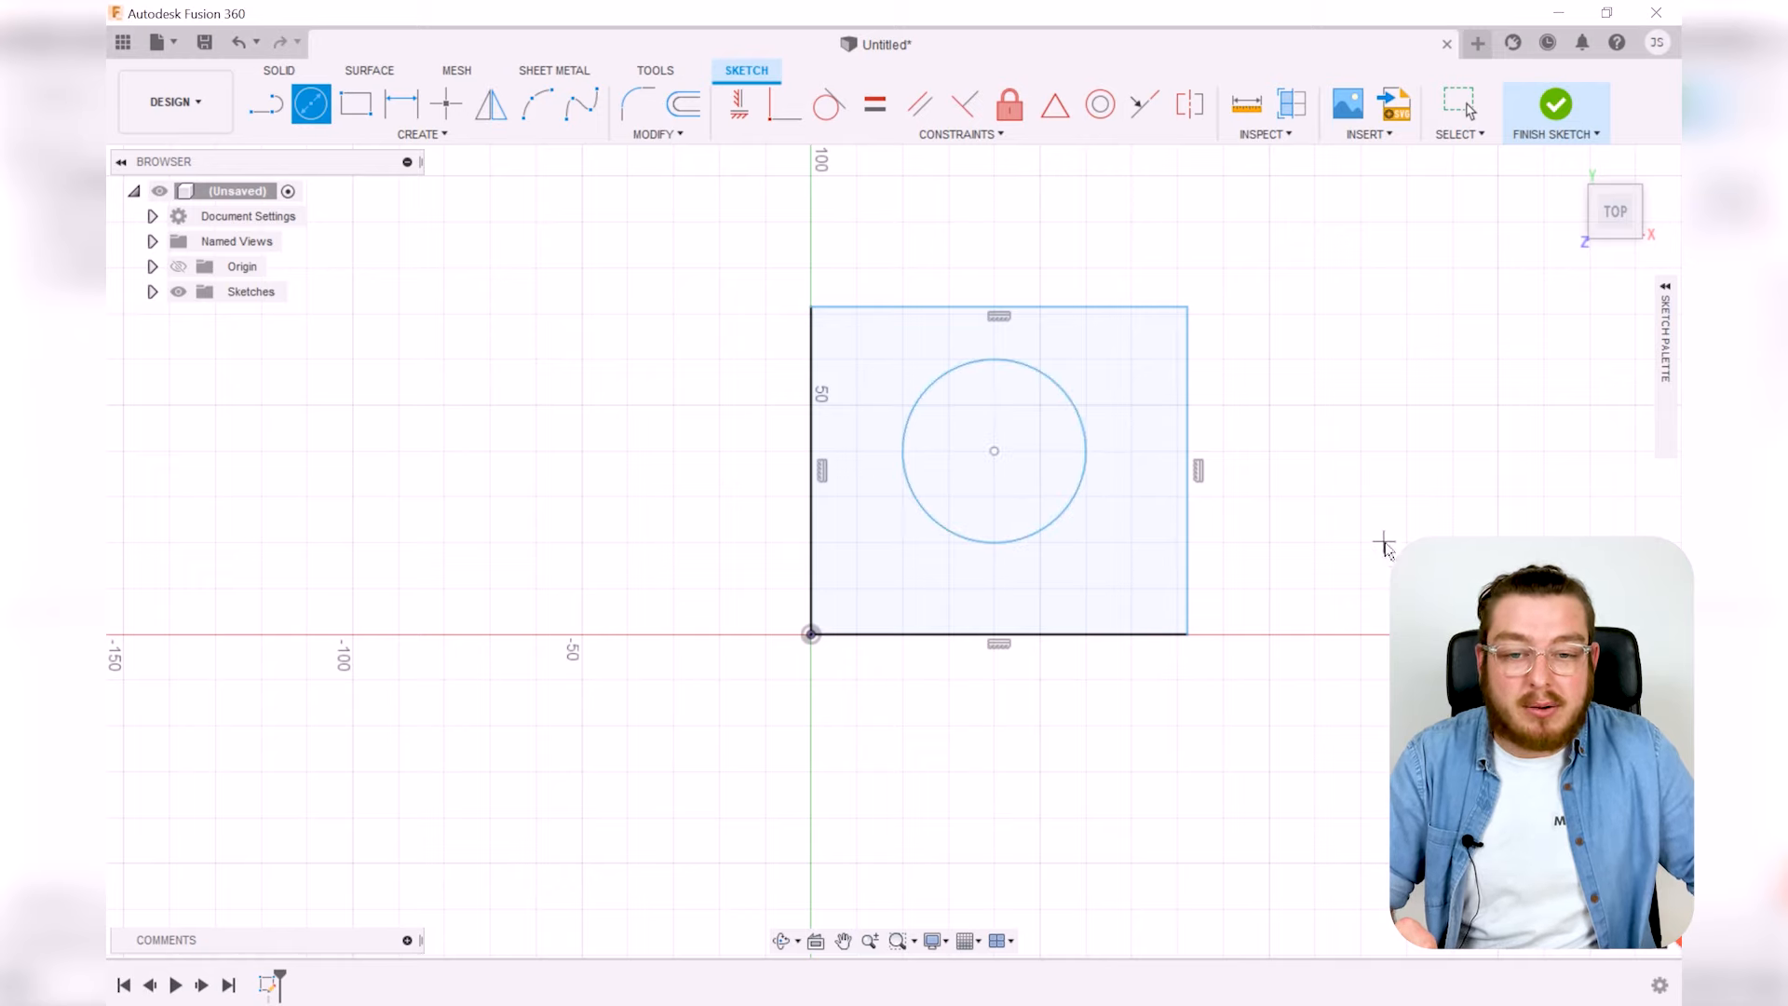
pyautogui.press('Escape')
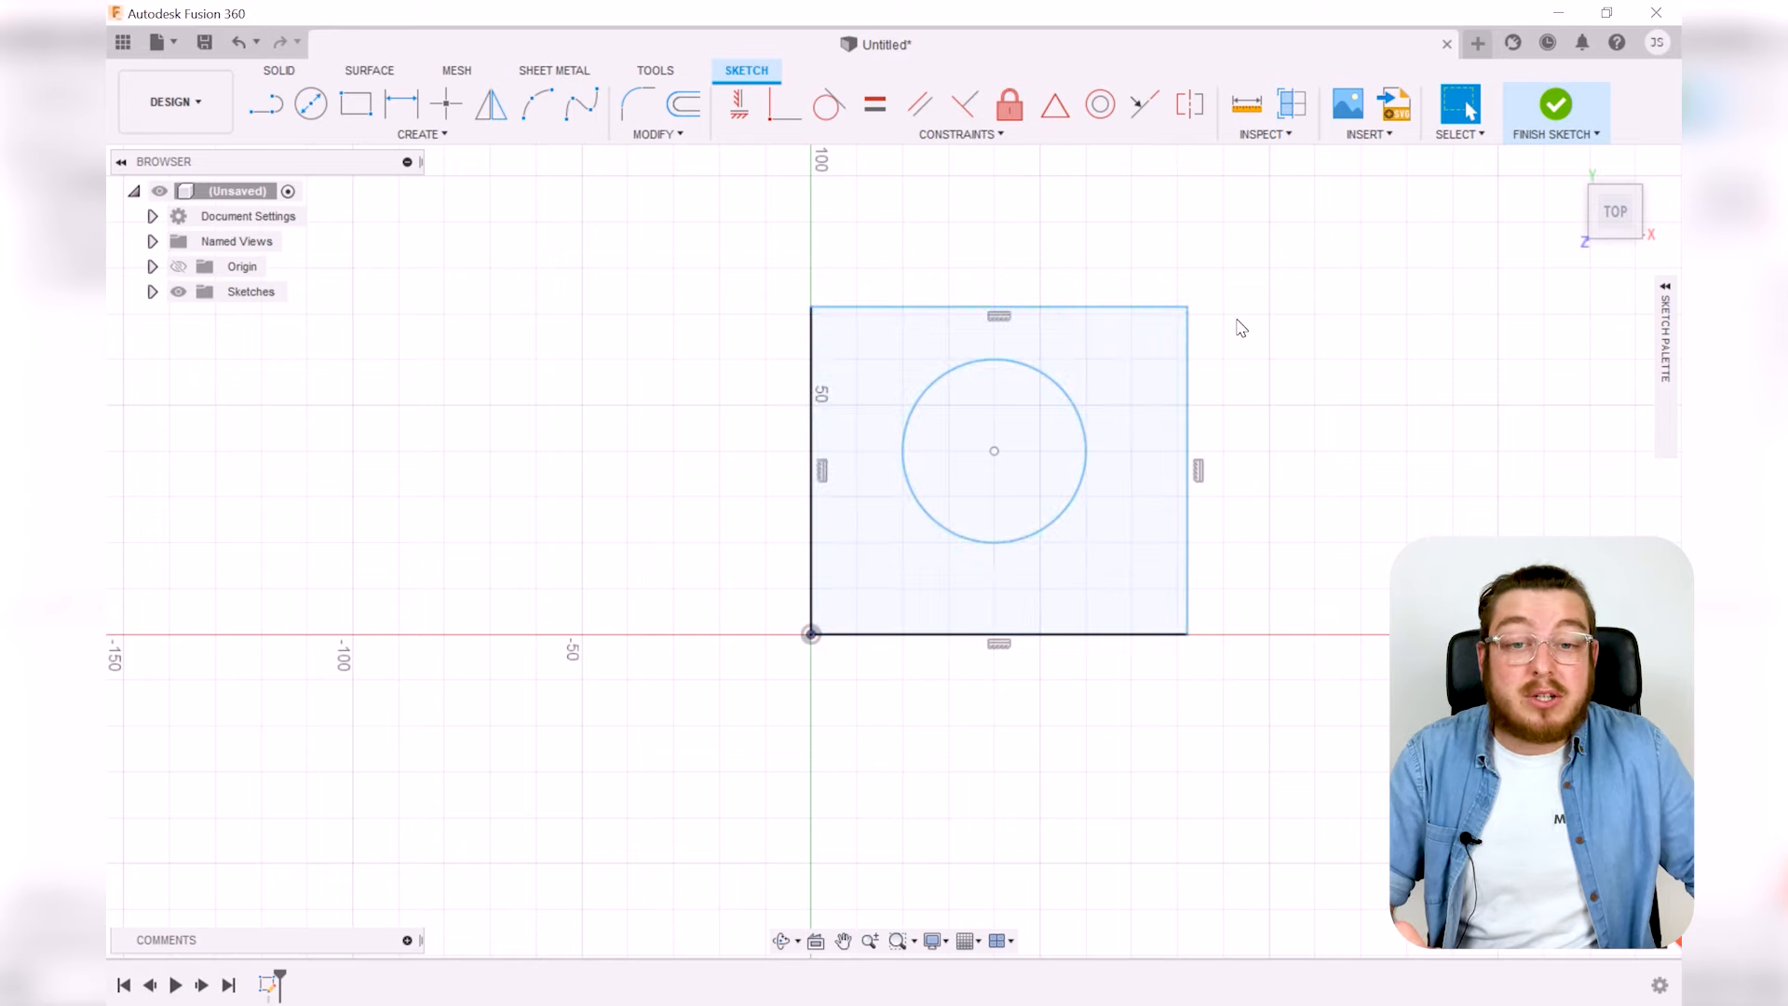
# Shrink the rectangle slightly from its top and right edges and shift the circle slightly down and to the right inside it
pyautogui.moveTo(1117, 307); pyautogui.dragTo(1102, 346)
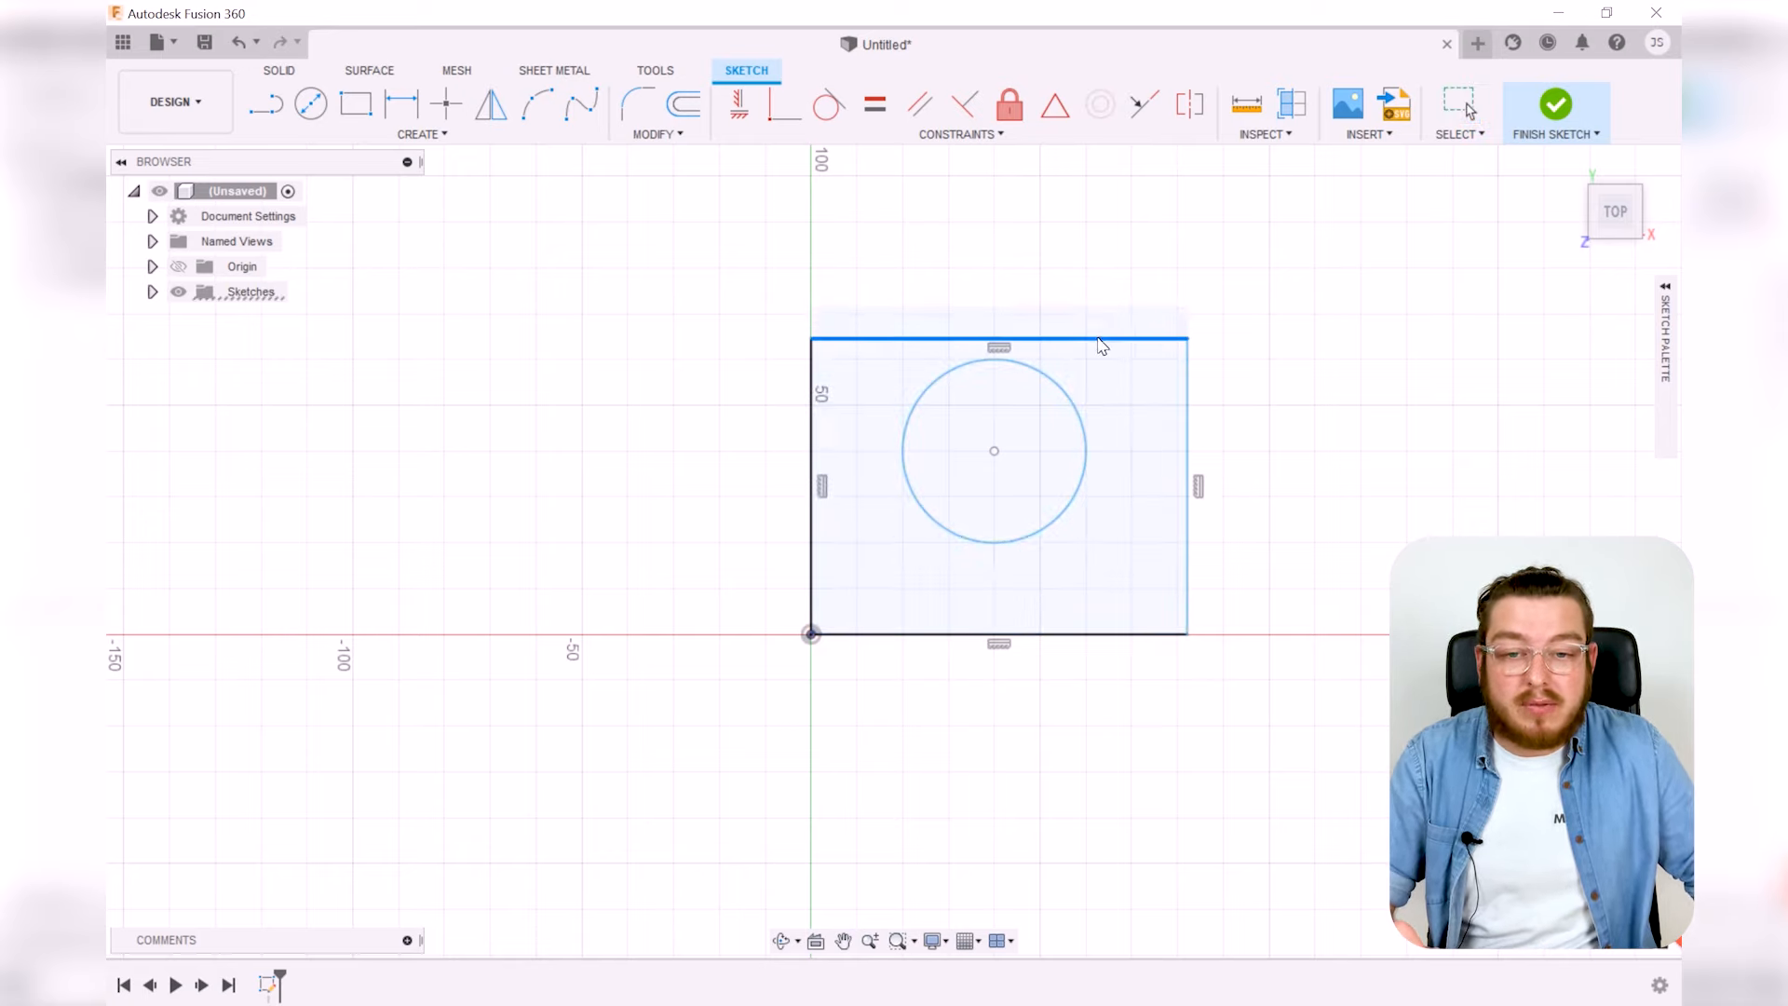
pyautogui.moveTo(994, 450); pyautogui.dragTo(1017, 479)
pyautogui.moveTo(1187, 461)
pyautogui.mouseDown()
pyautogui.moveTo(1425, 453)
pyautogui.moveTo(1167, 456)
pyautogui.mouseUp()
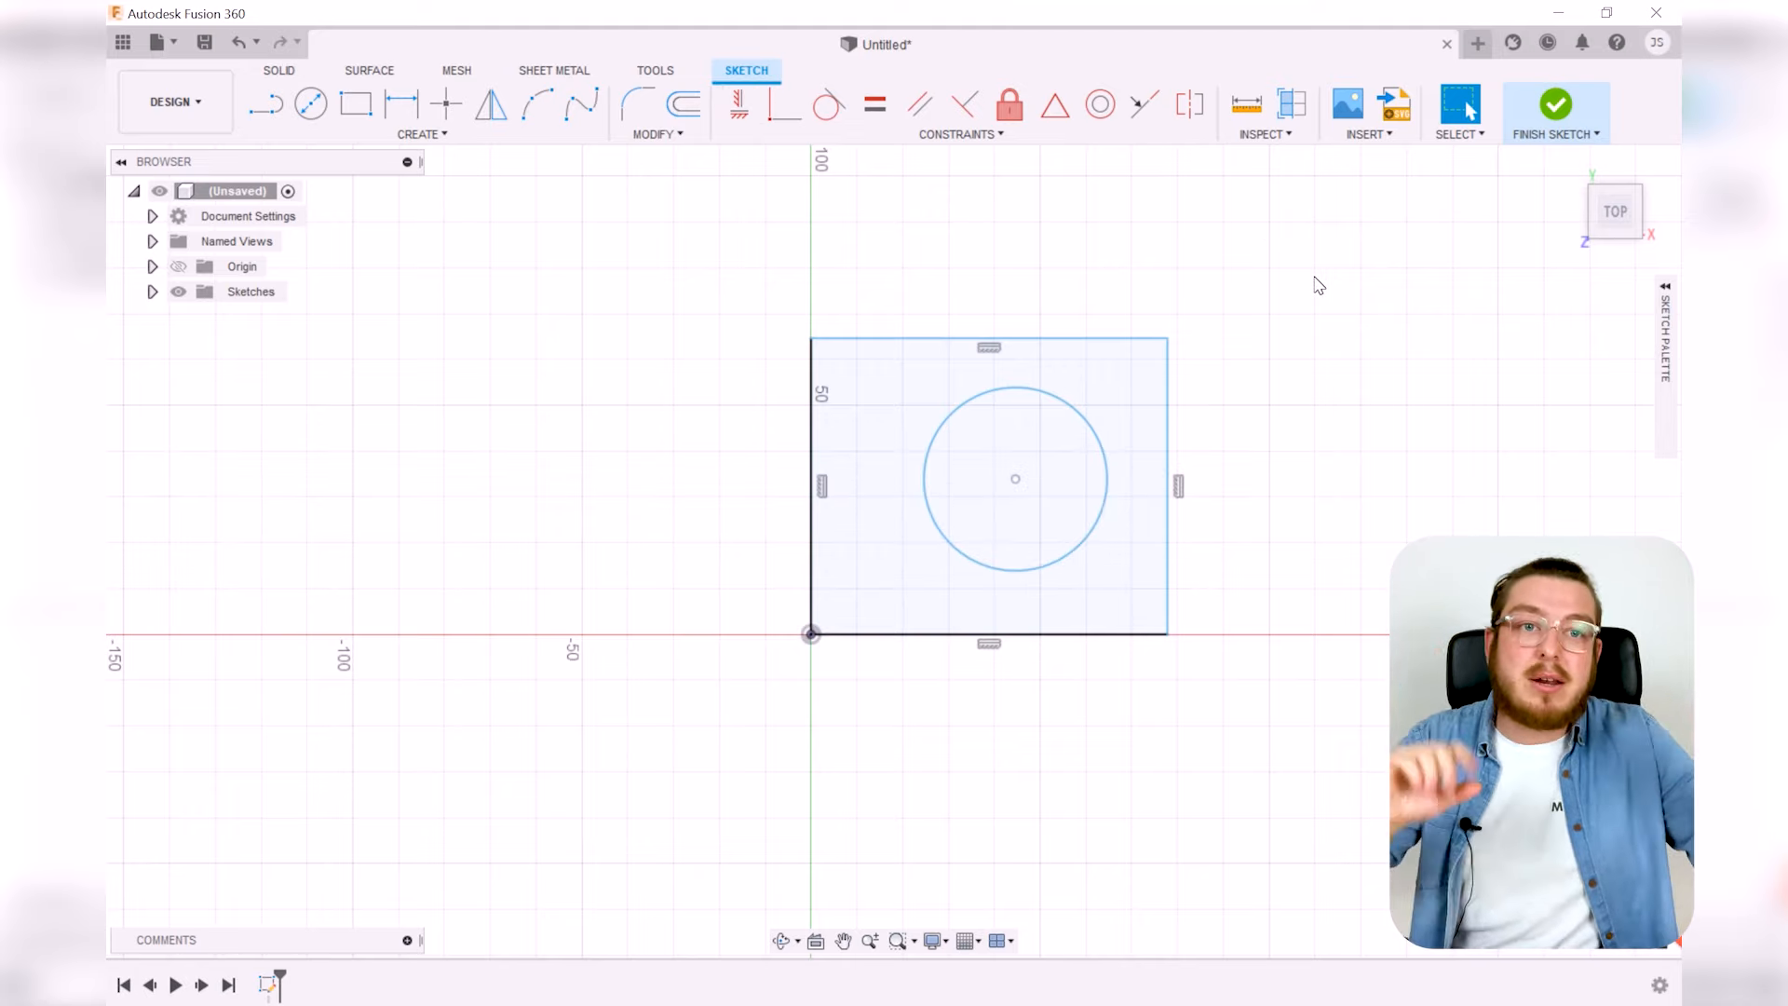
pyautogui.click(1151, 382)
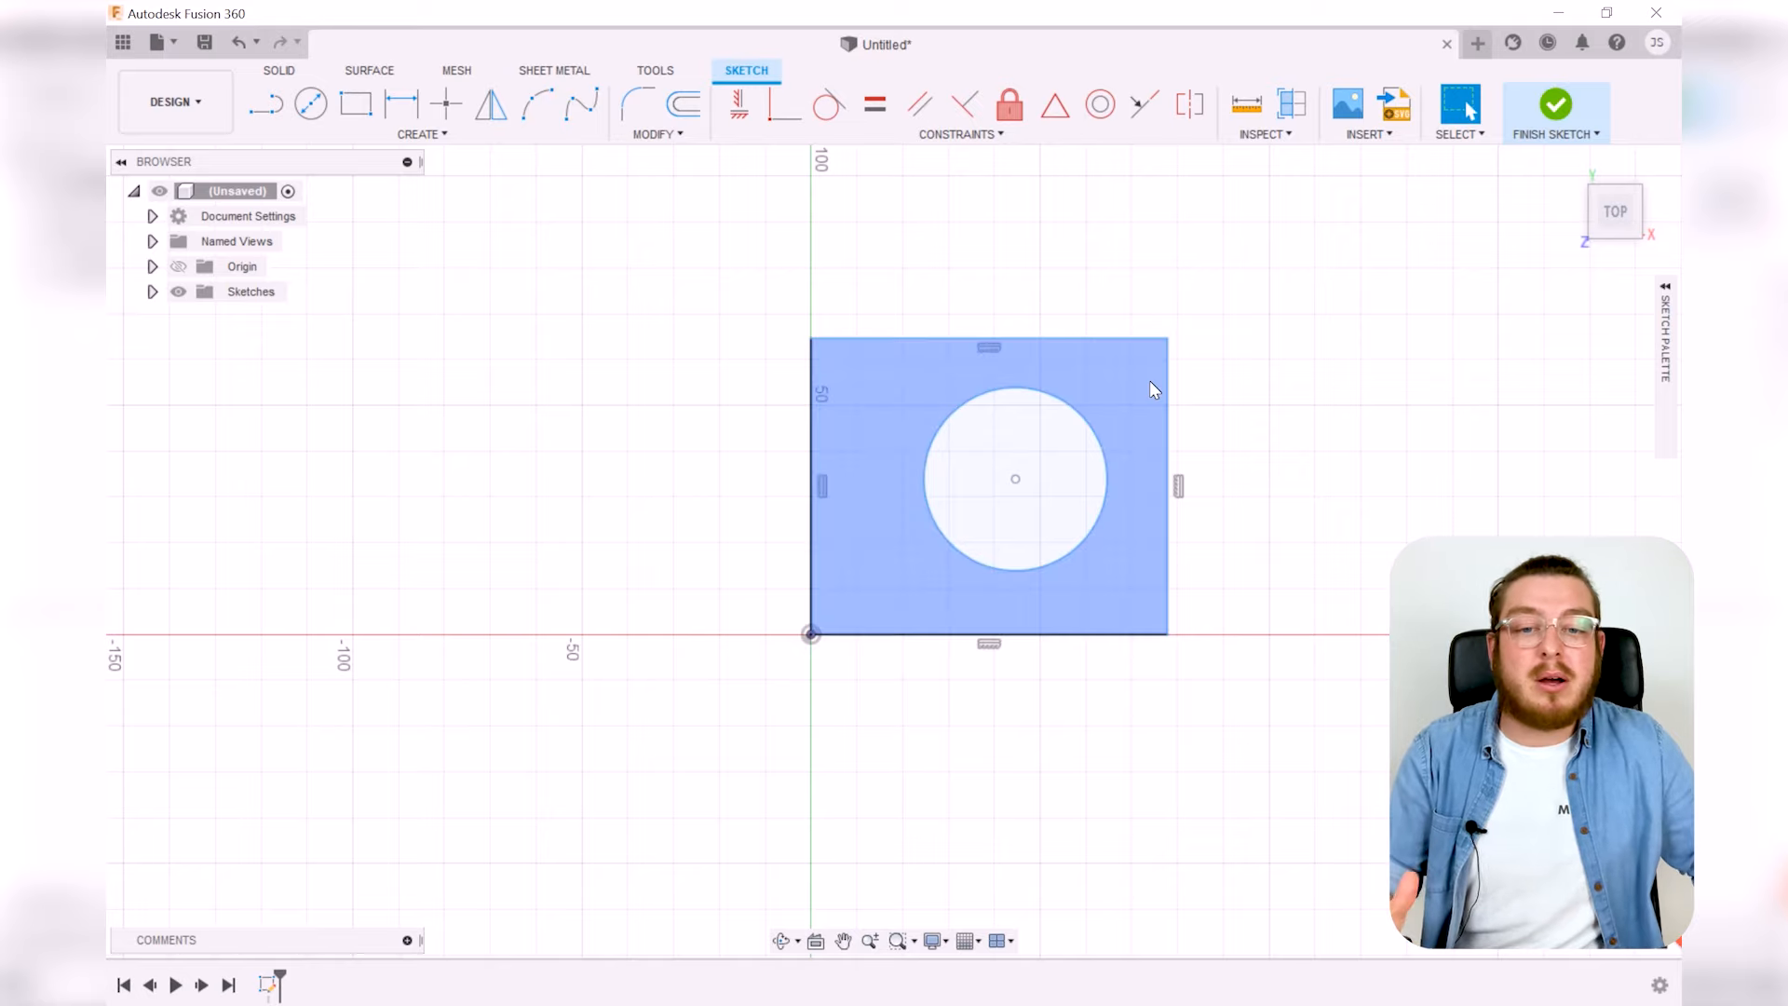
pyautogui.click(1242, 359)
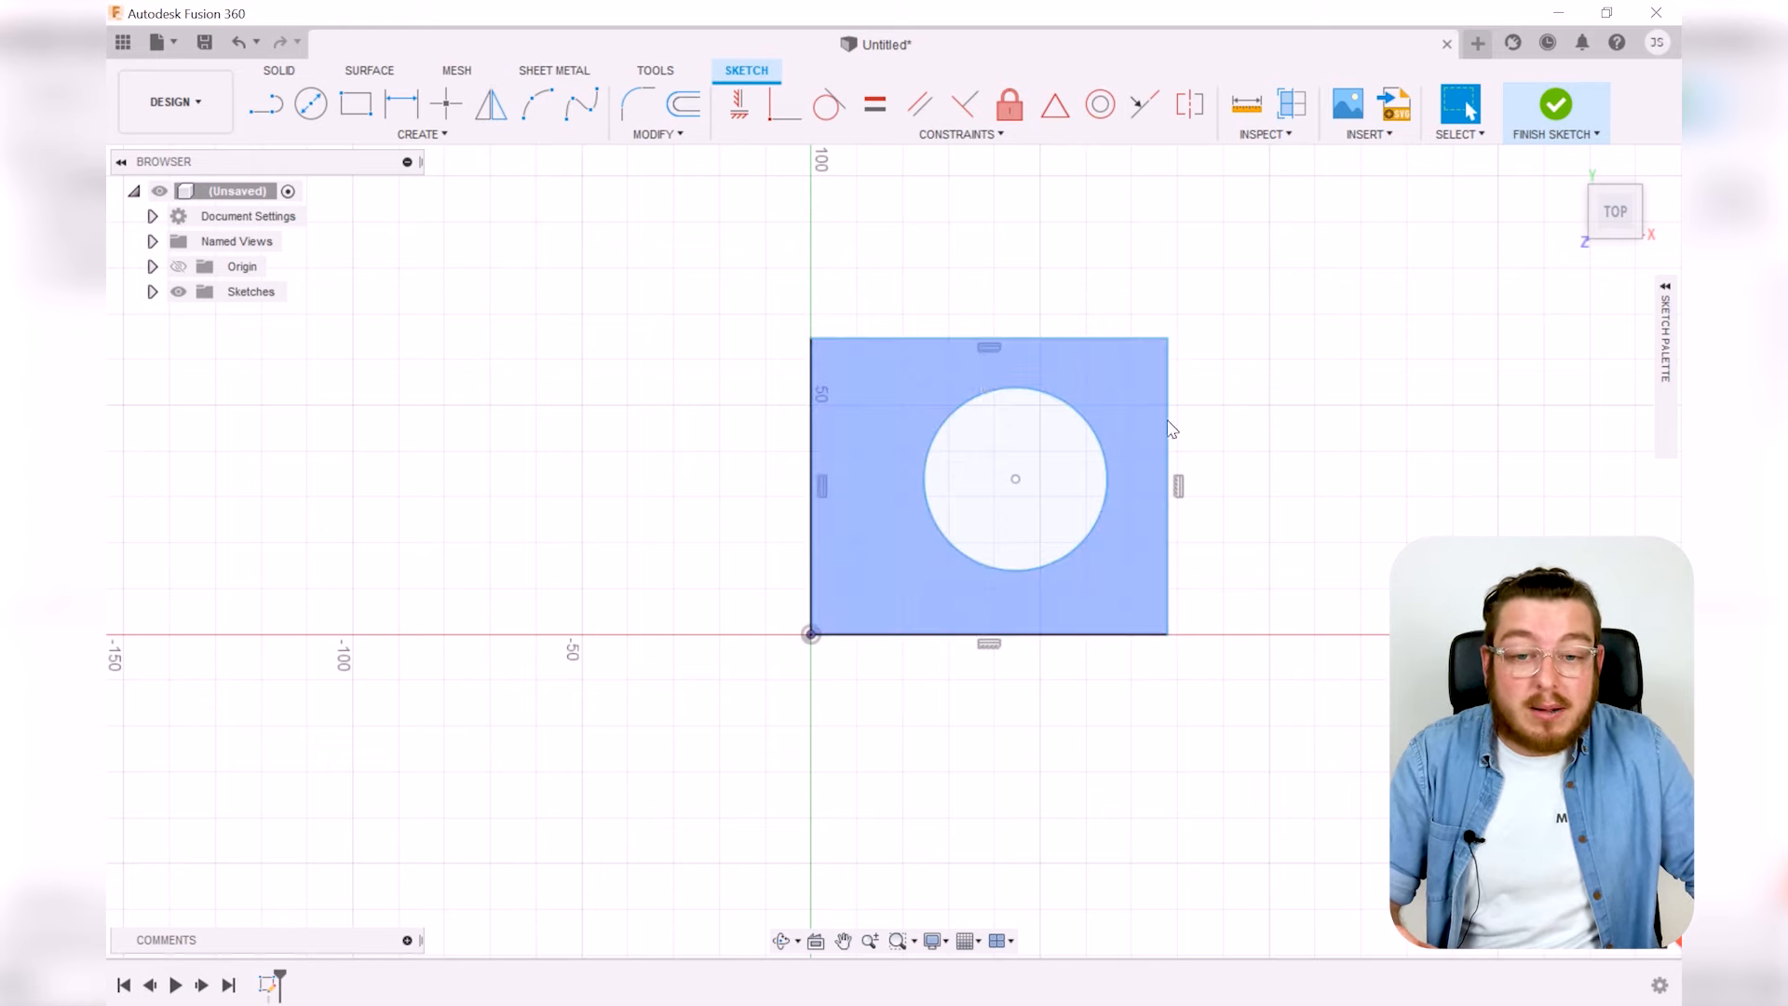
# Move the circle outside the rectangle's right edge and constrain its centre coincident with the rectangle's upper-right corner
pyautogui.moveTo(1016, 481); pyautogui.dragTo(1326, 442)
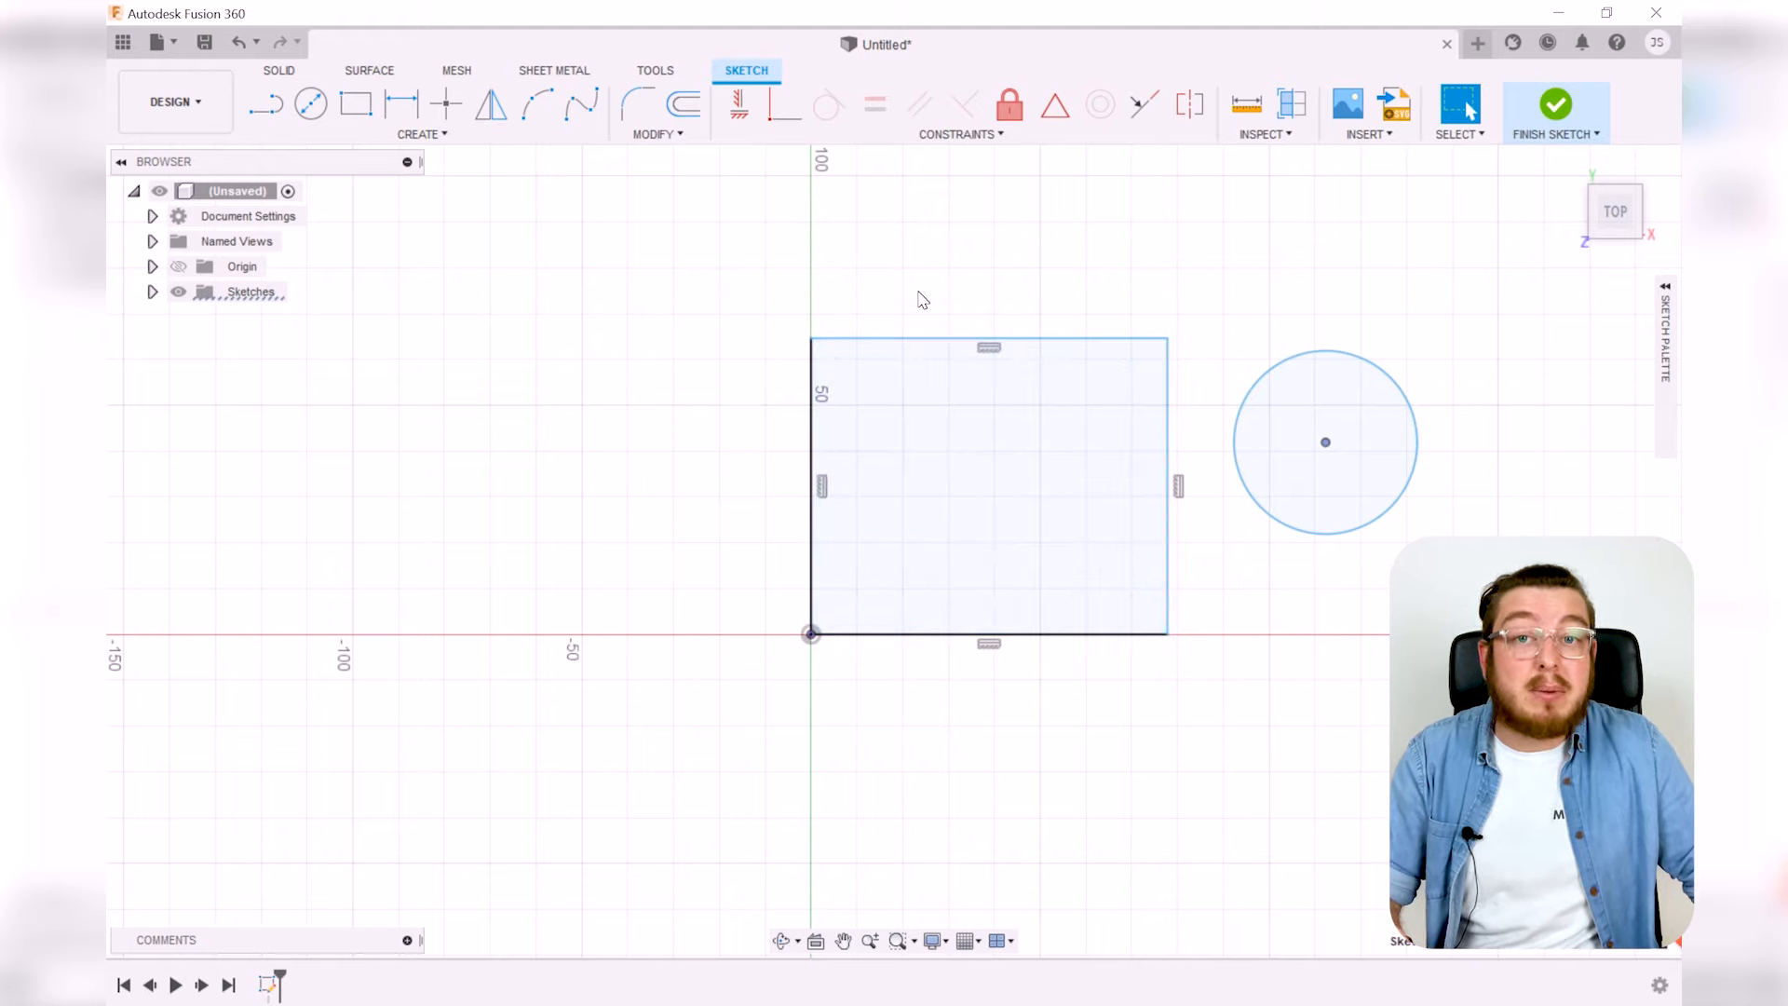
pyautogui.moveTo(1329, 447); pyautogui.dragTo(1329, 431)
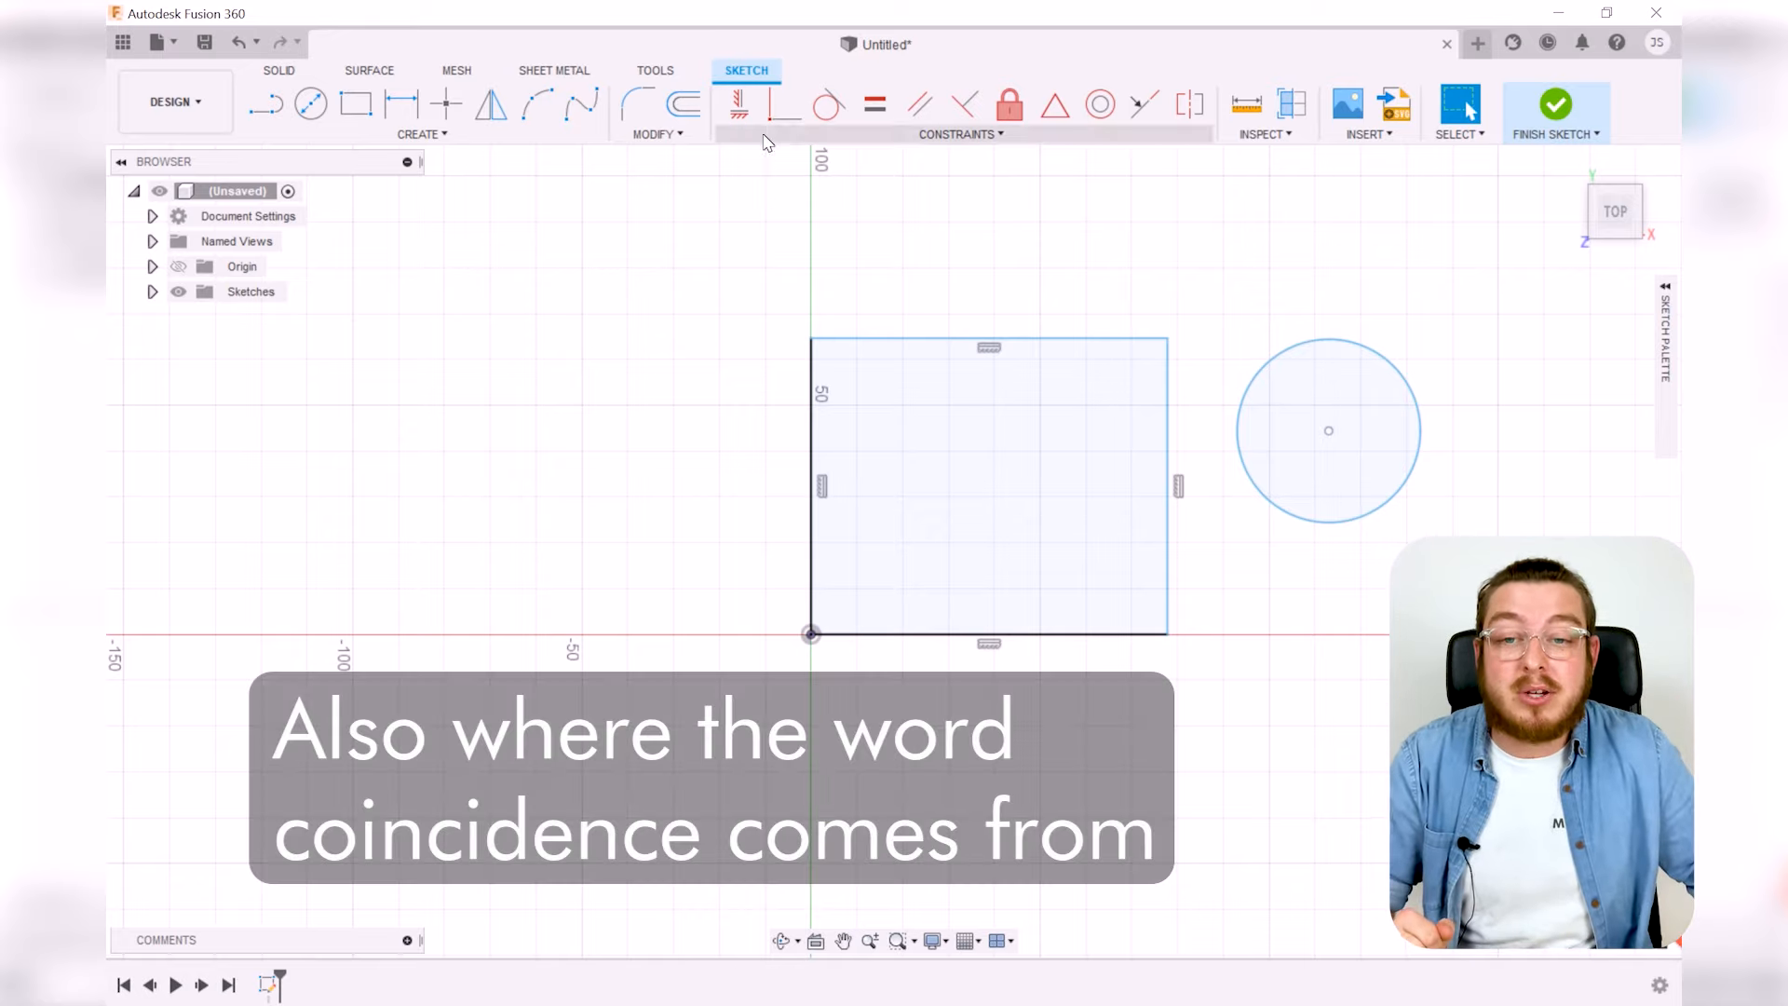
pyautogui.click(782, 105)
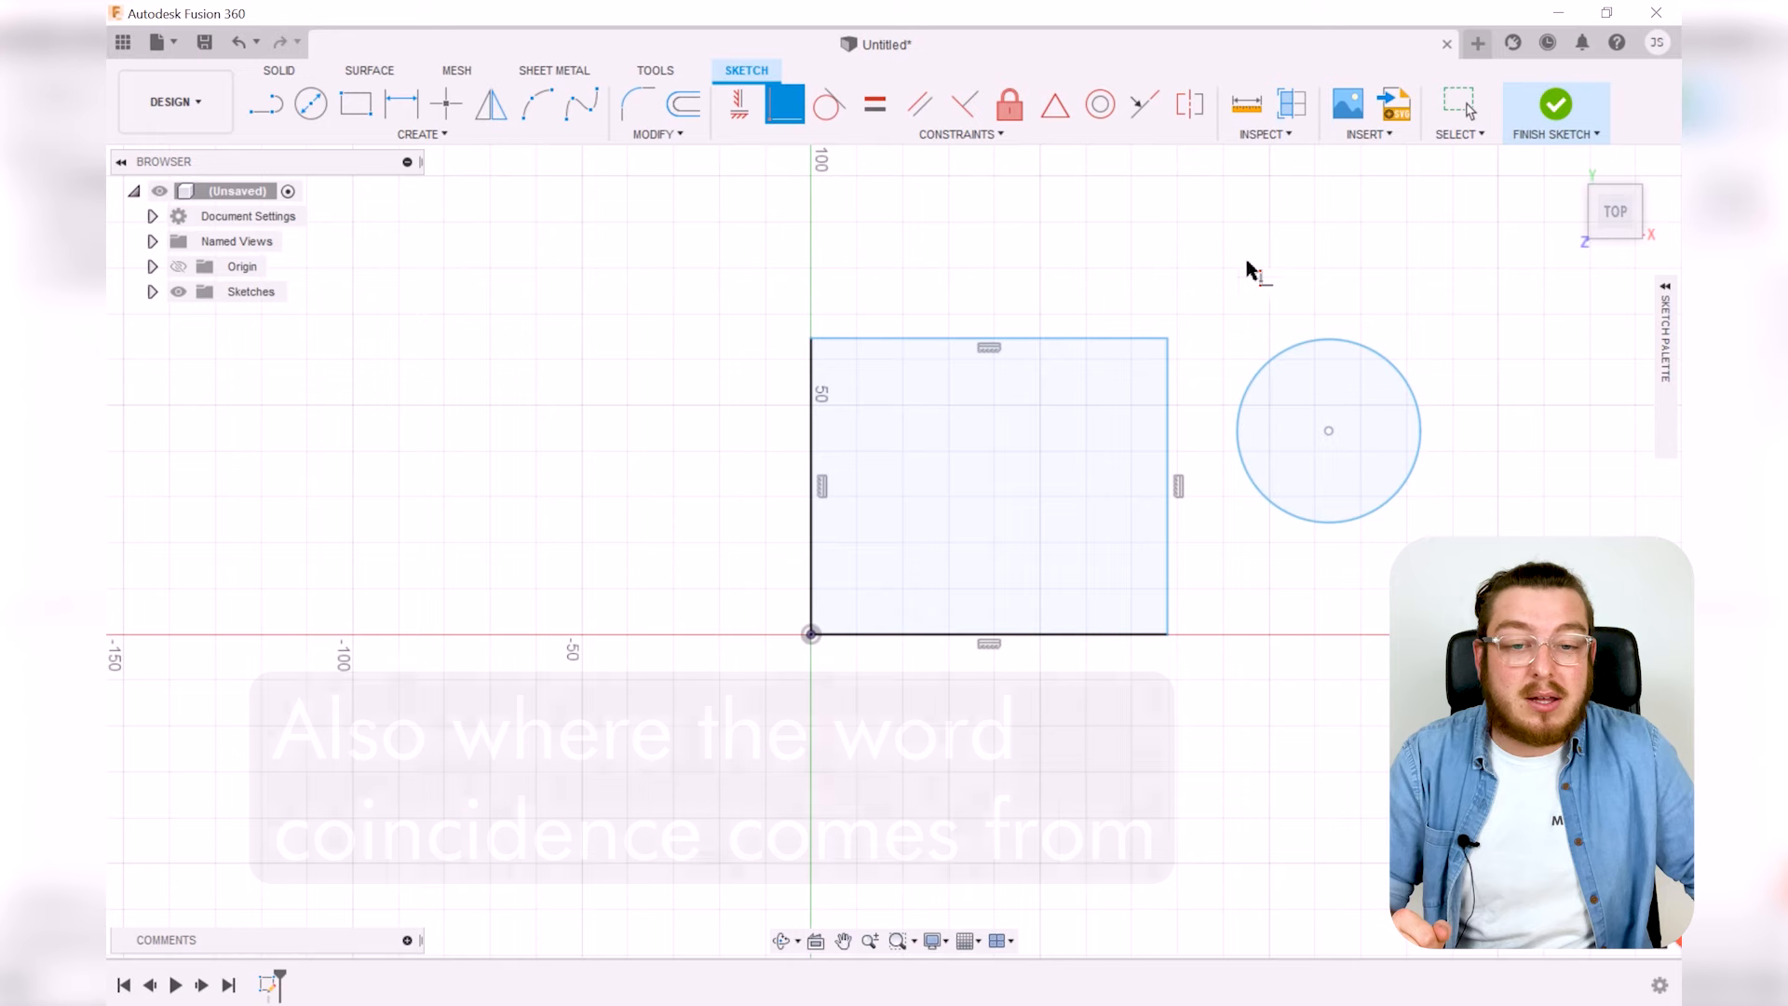
pyautogui.click(1329, 431)
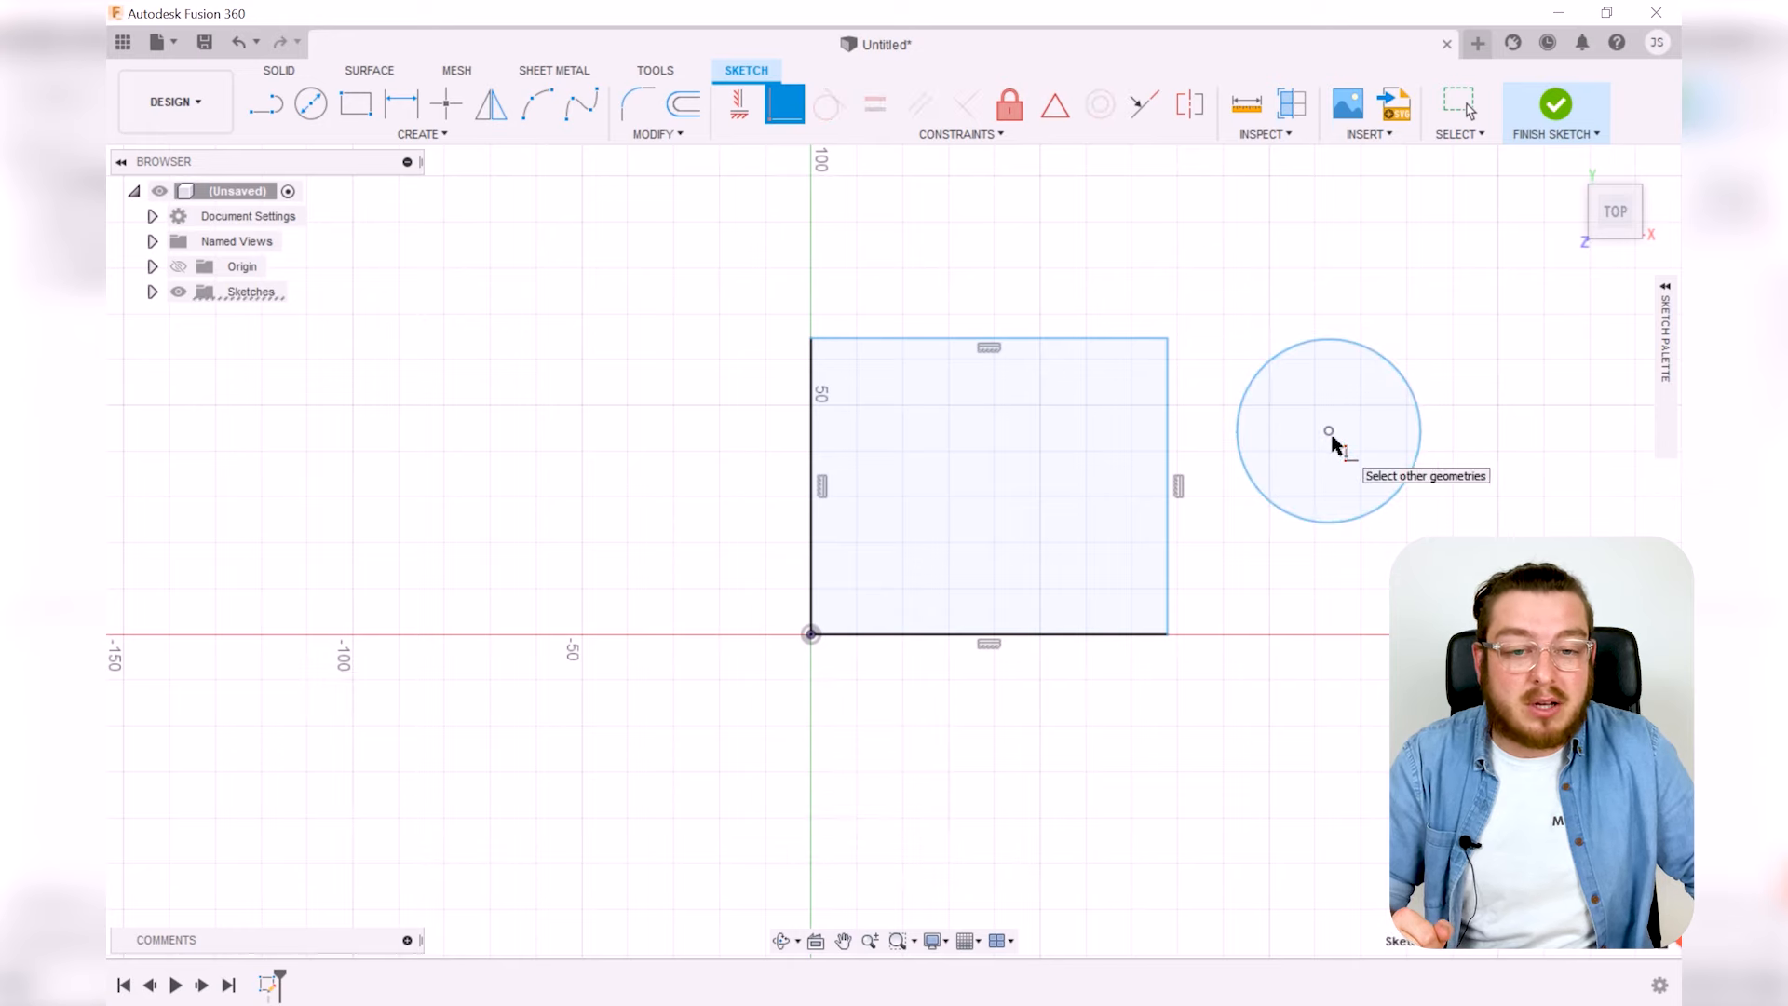
pyautogui.click(1168, 339)
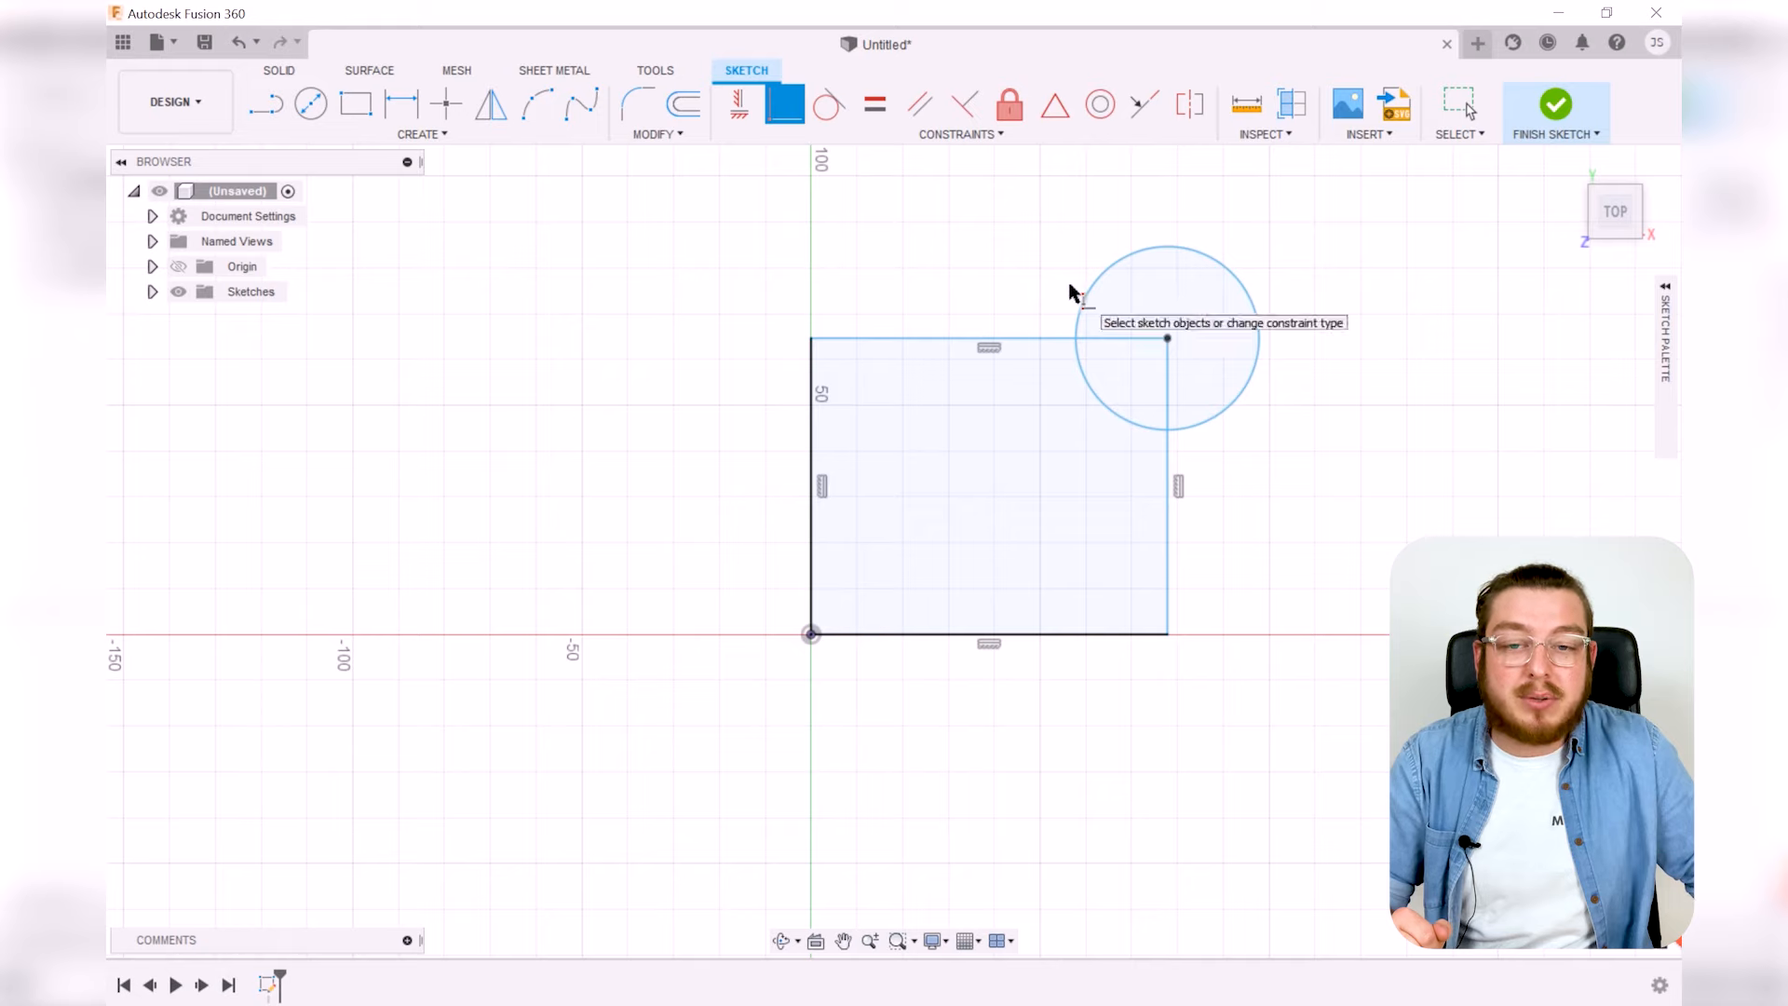
pyautogui.press('Escape')
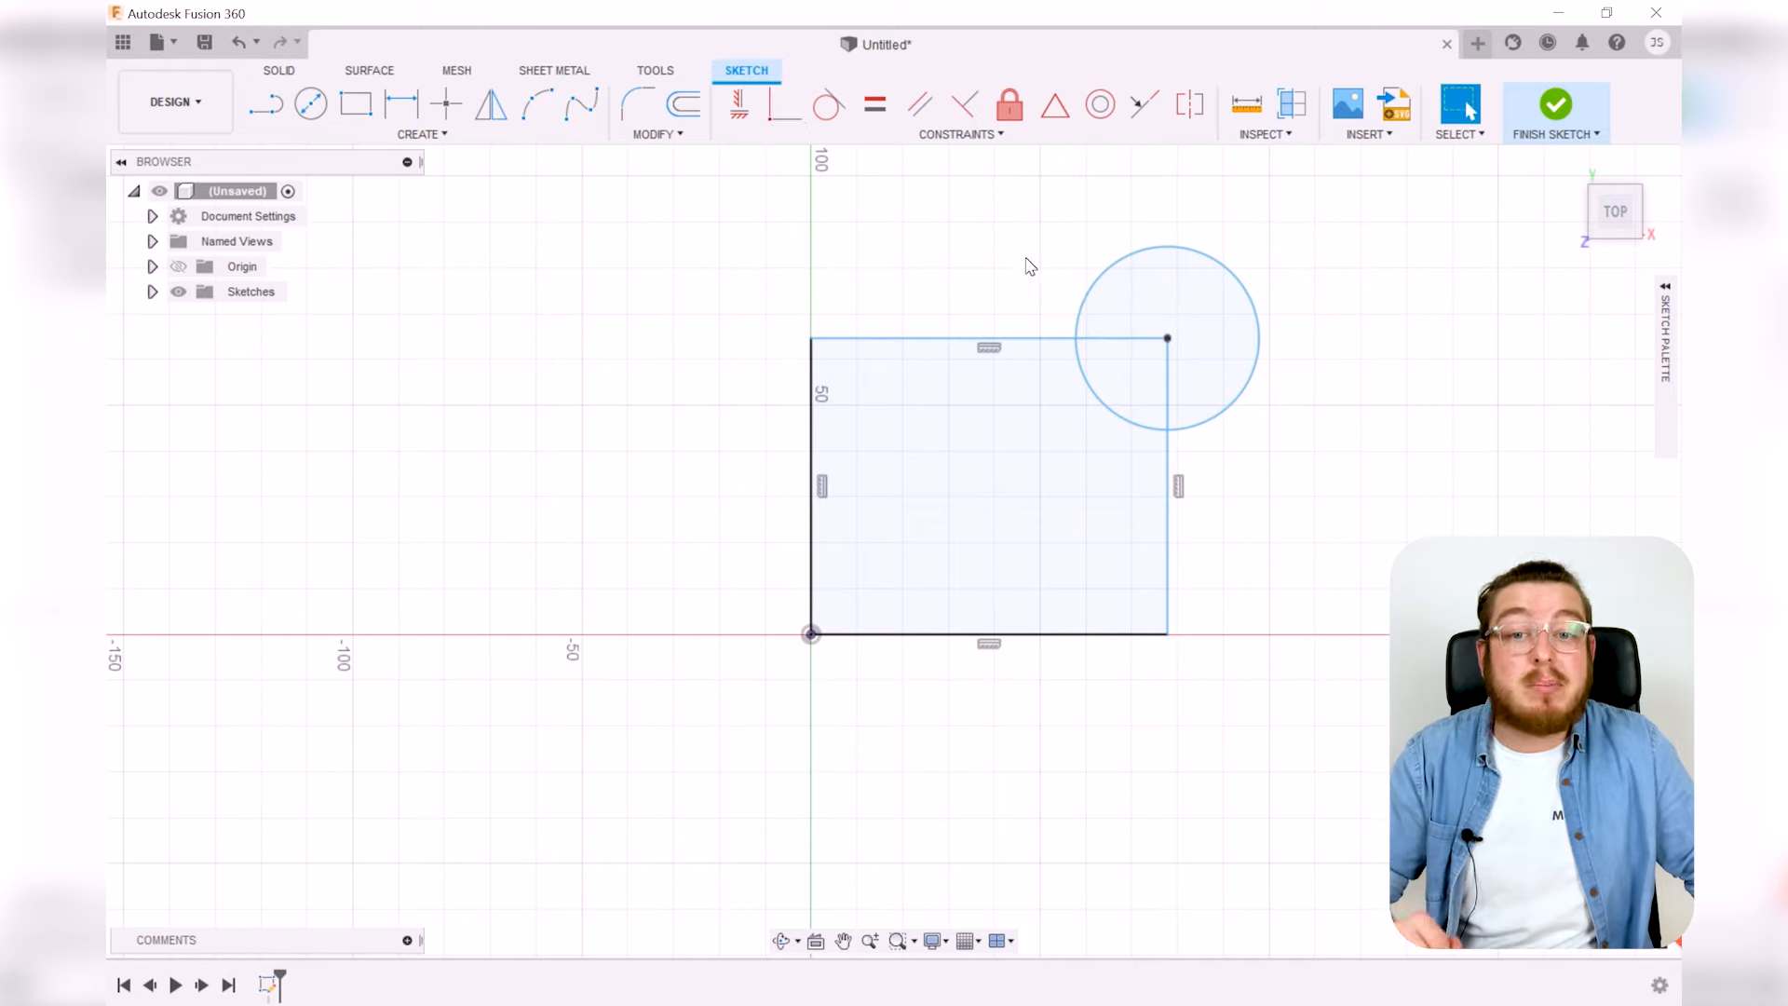
# Move the corner shared with the circle's centre to reshape the rectangle, shrink the circle, and show the coincident constraints on that point
pyautogui.moveTo(1168, 339); pyautogui.dragTo(1127, 374)
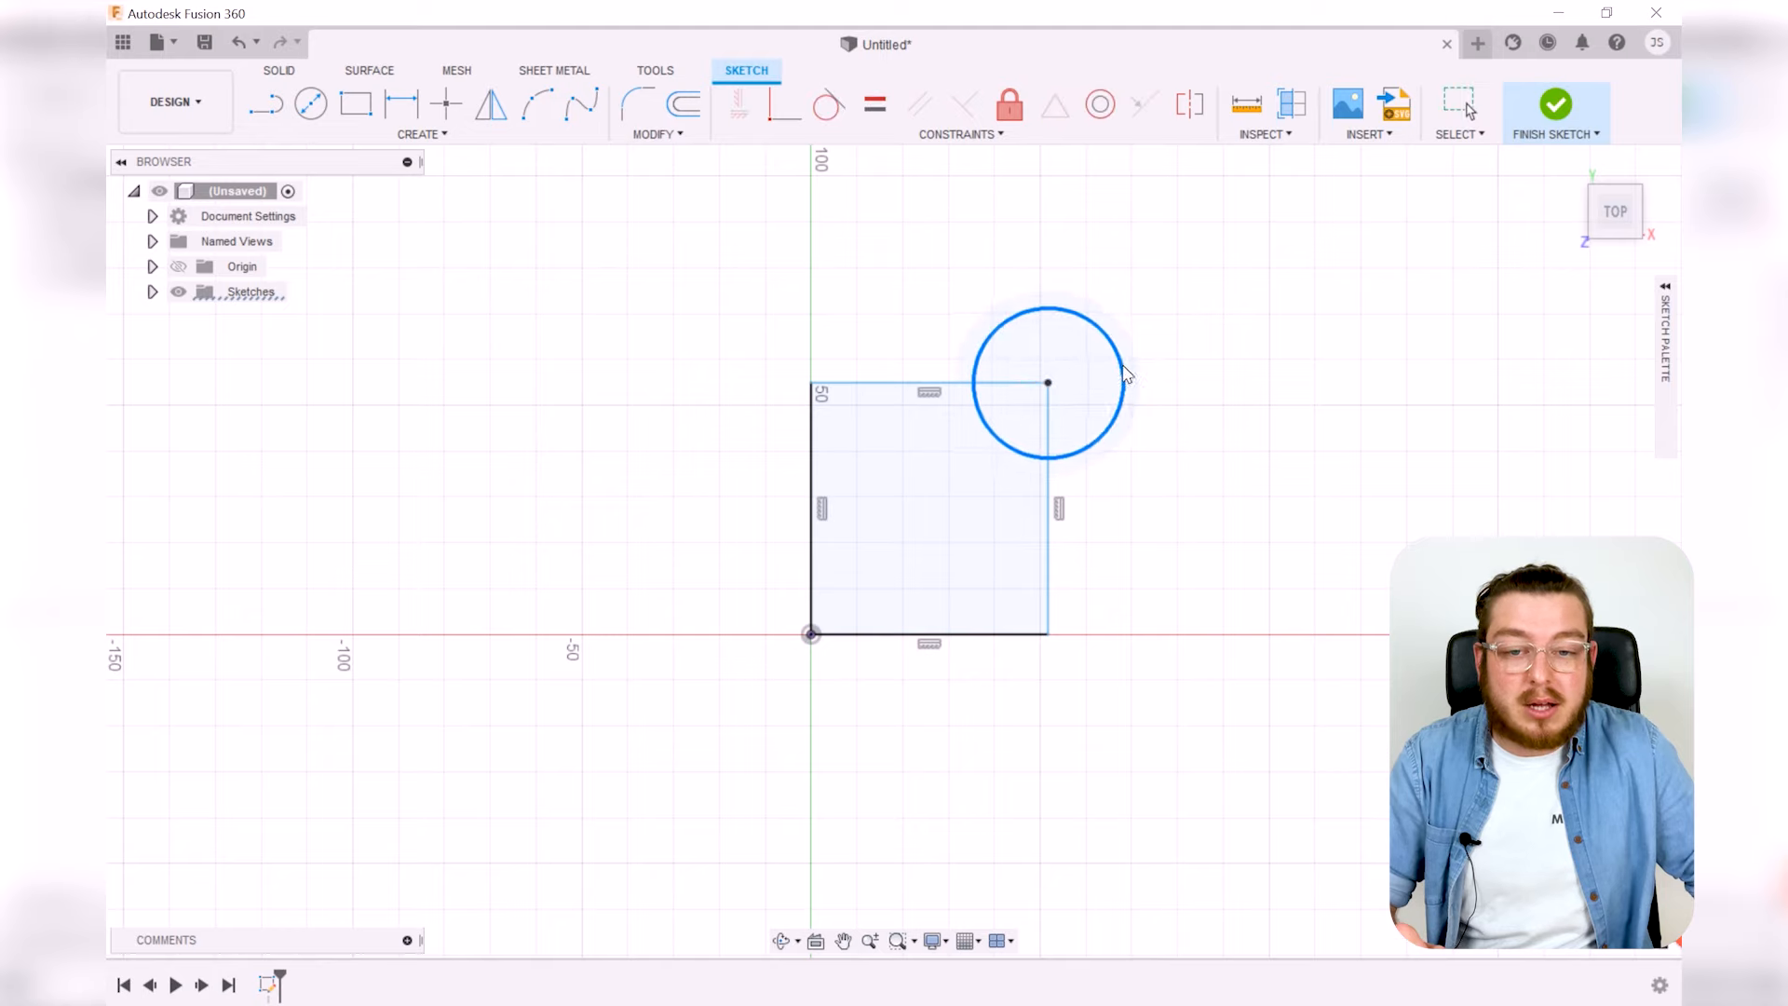
pyautogui.click(1046, 382)
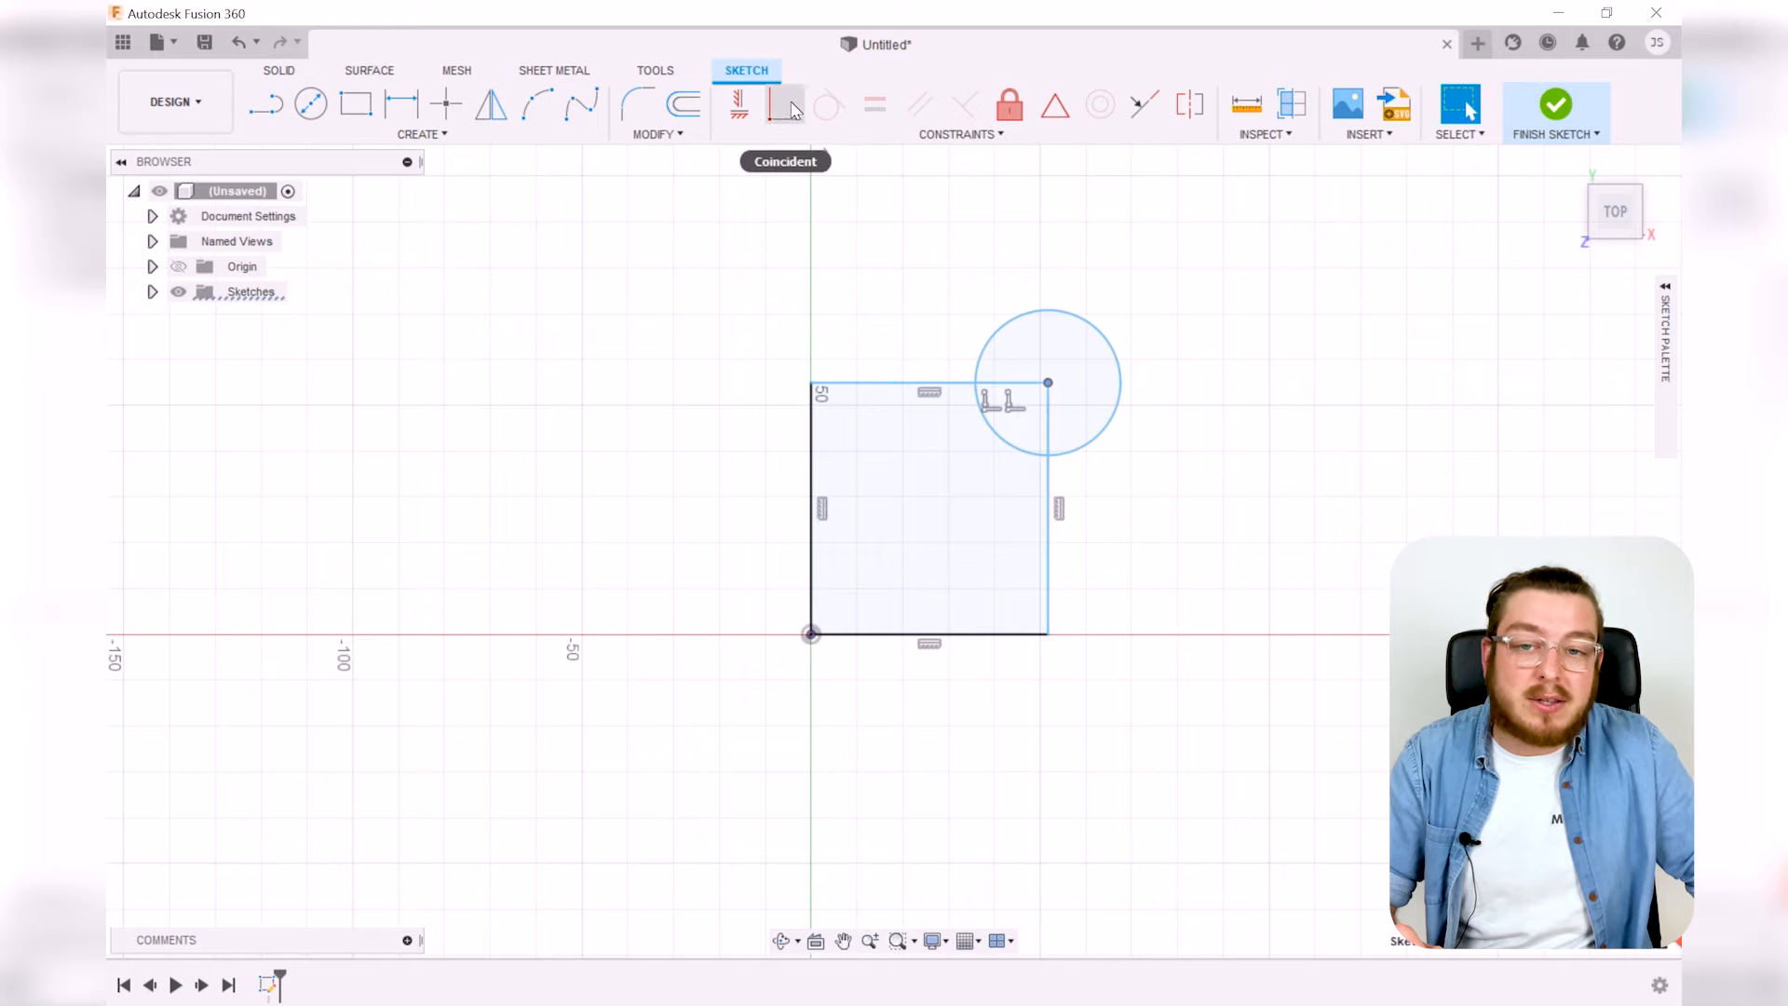
pyautogui.click(1206, 427)
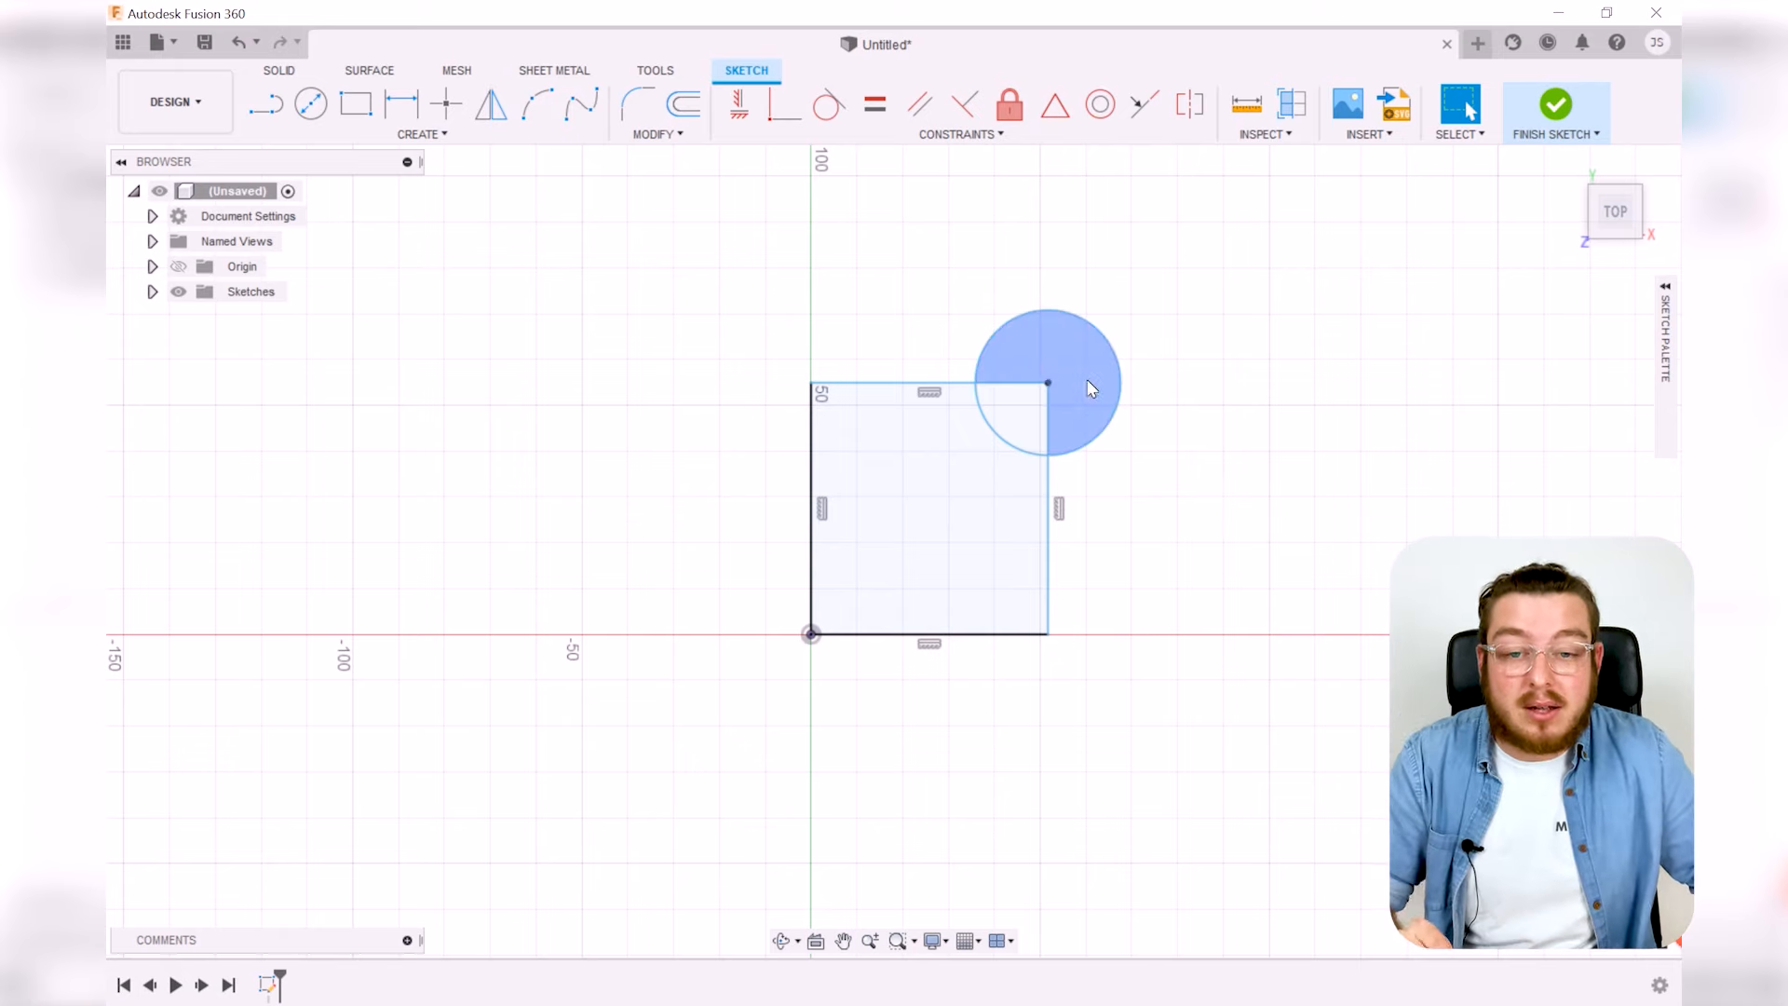
pyautogui.moveTo(1050, 386)
pyautogui.moveTo(1049, 383); pyautogui.dragTo(1098, 353)
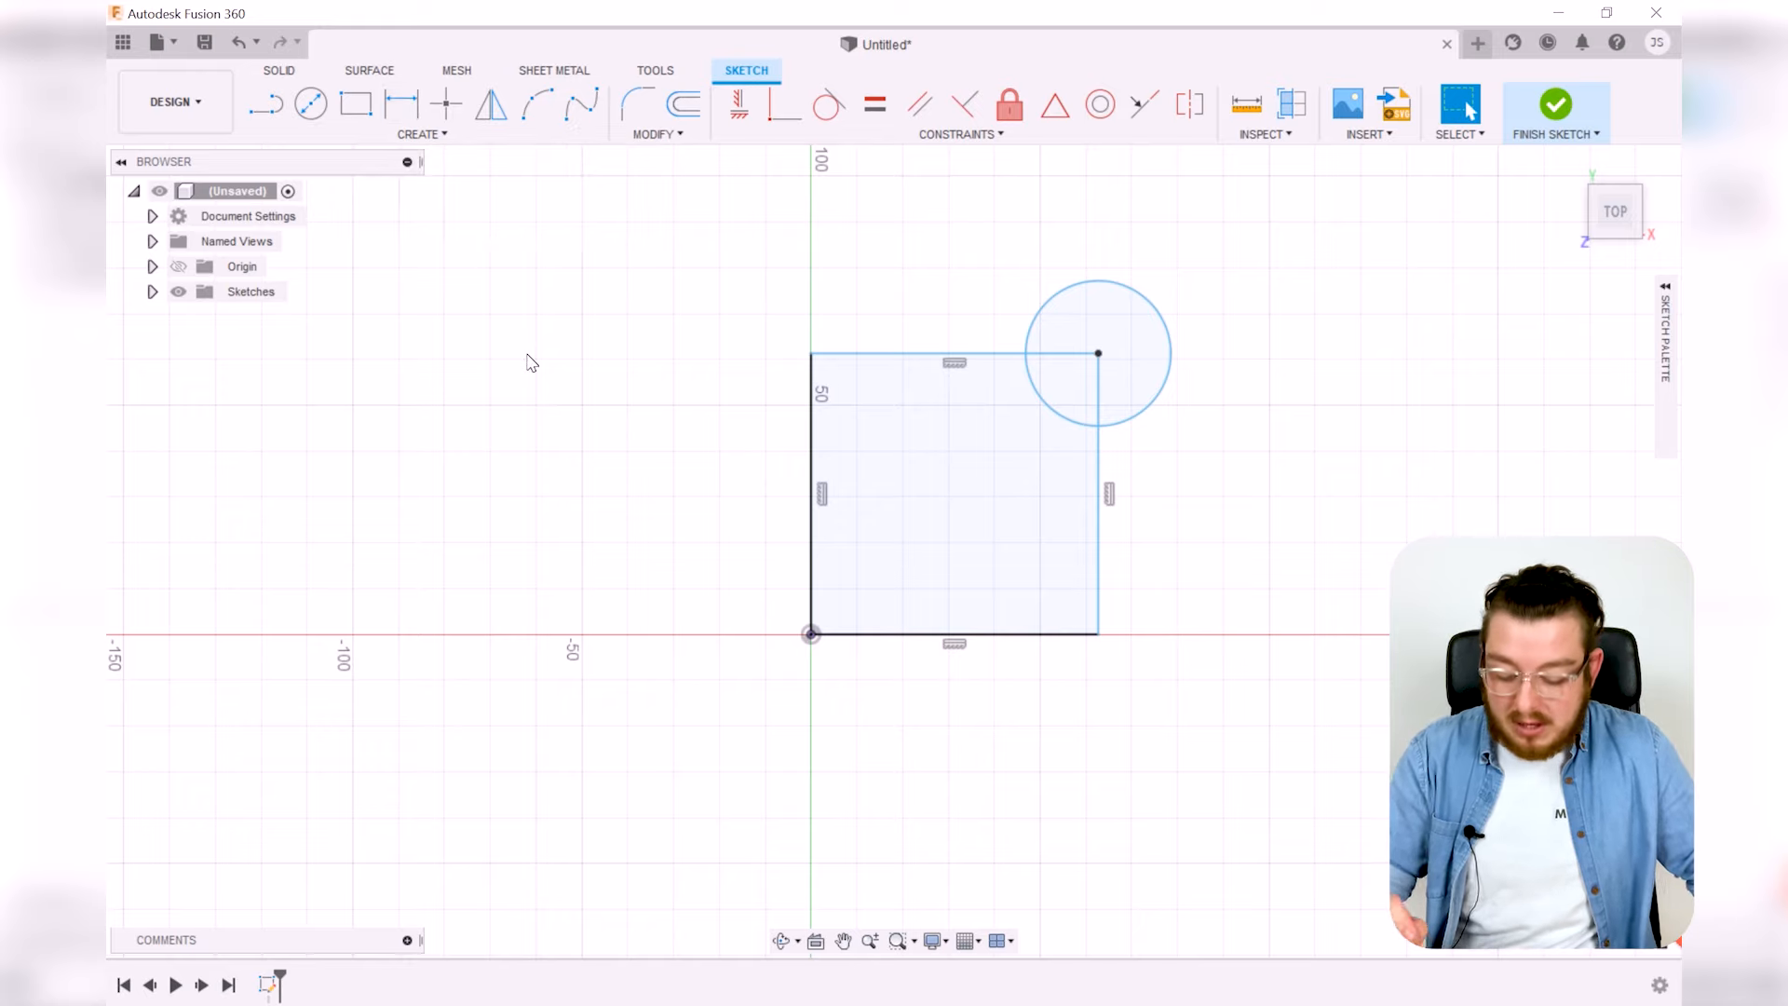
# Dimension the rectangle's left edge and set its height to 50 mm
pyautogui.press('d')
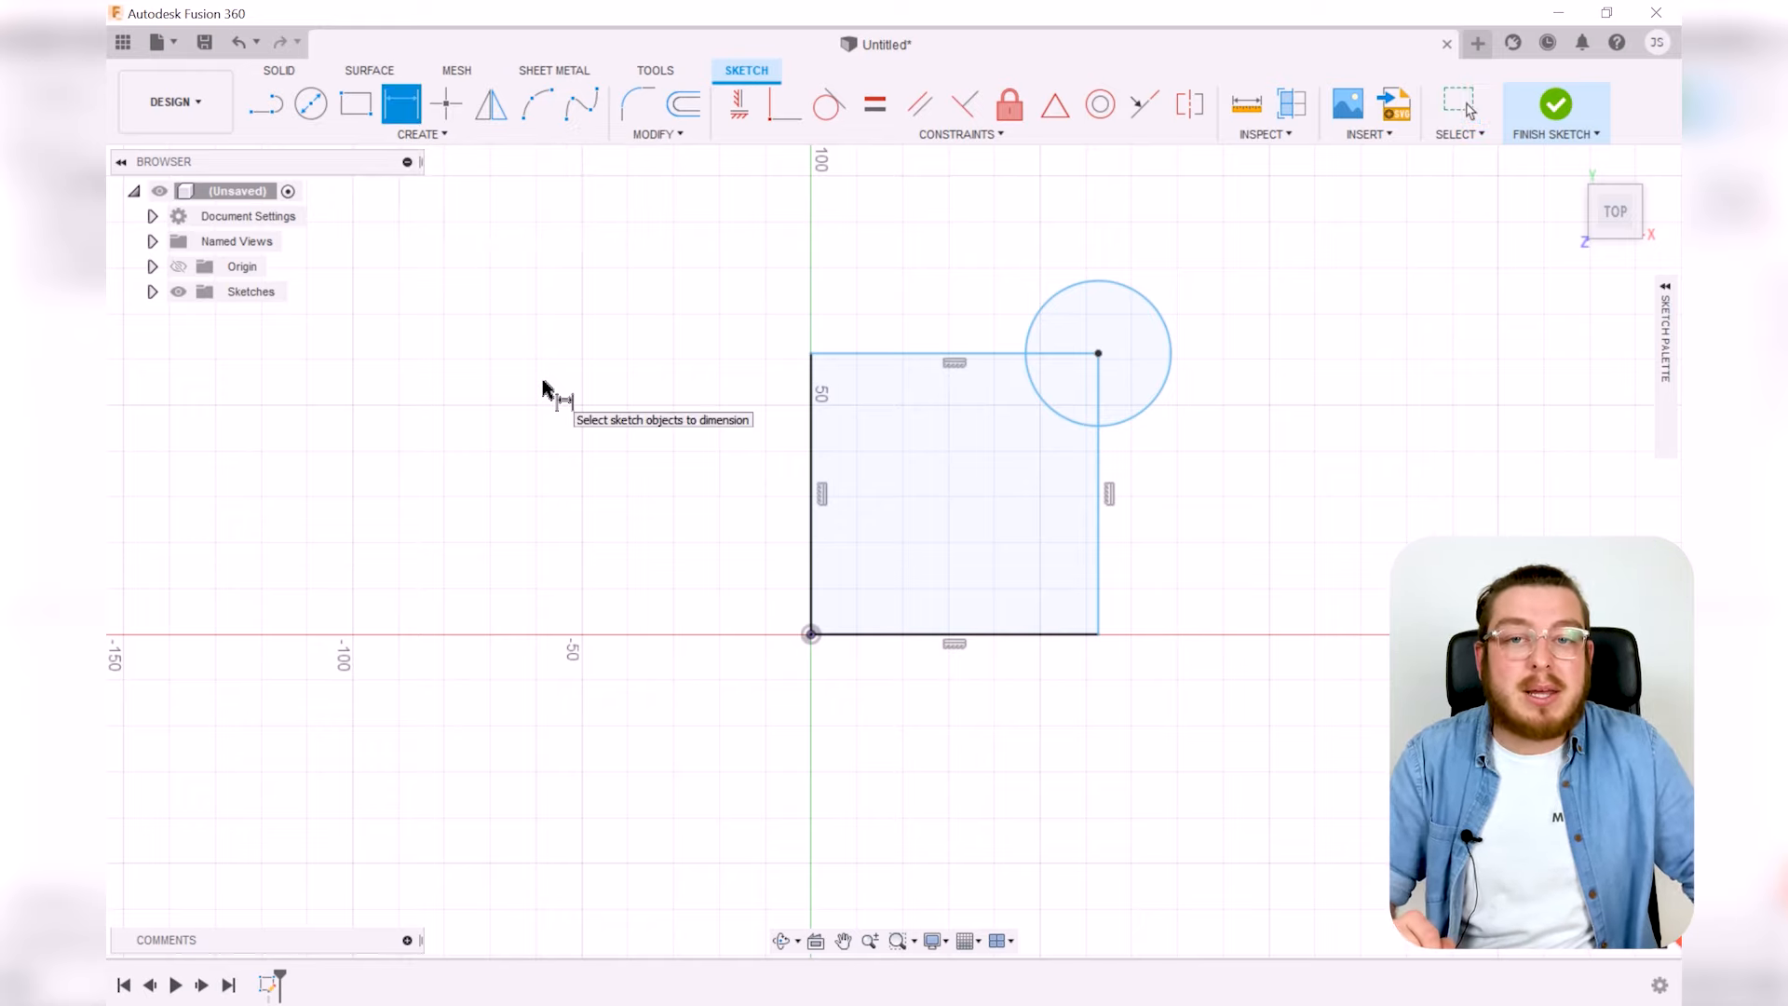
pyautogui.click(812, 455)
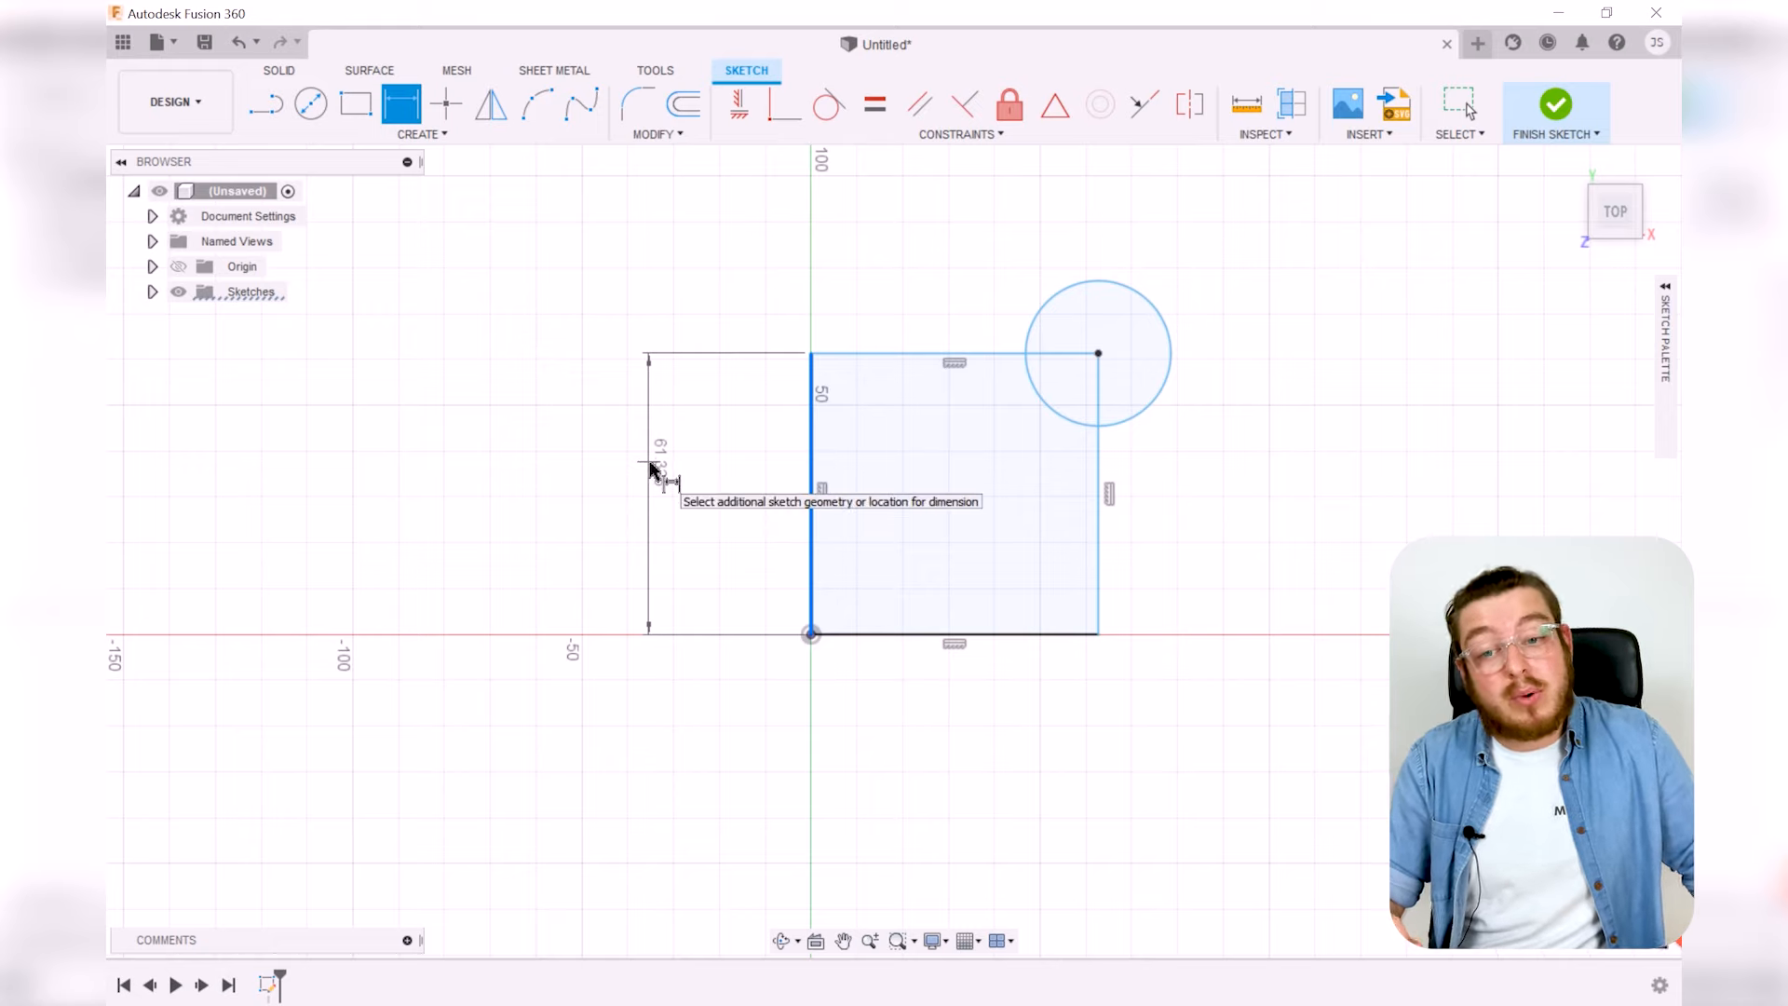
pyautogui.click(651, 466)
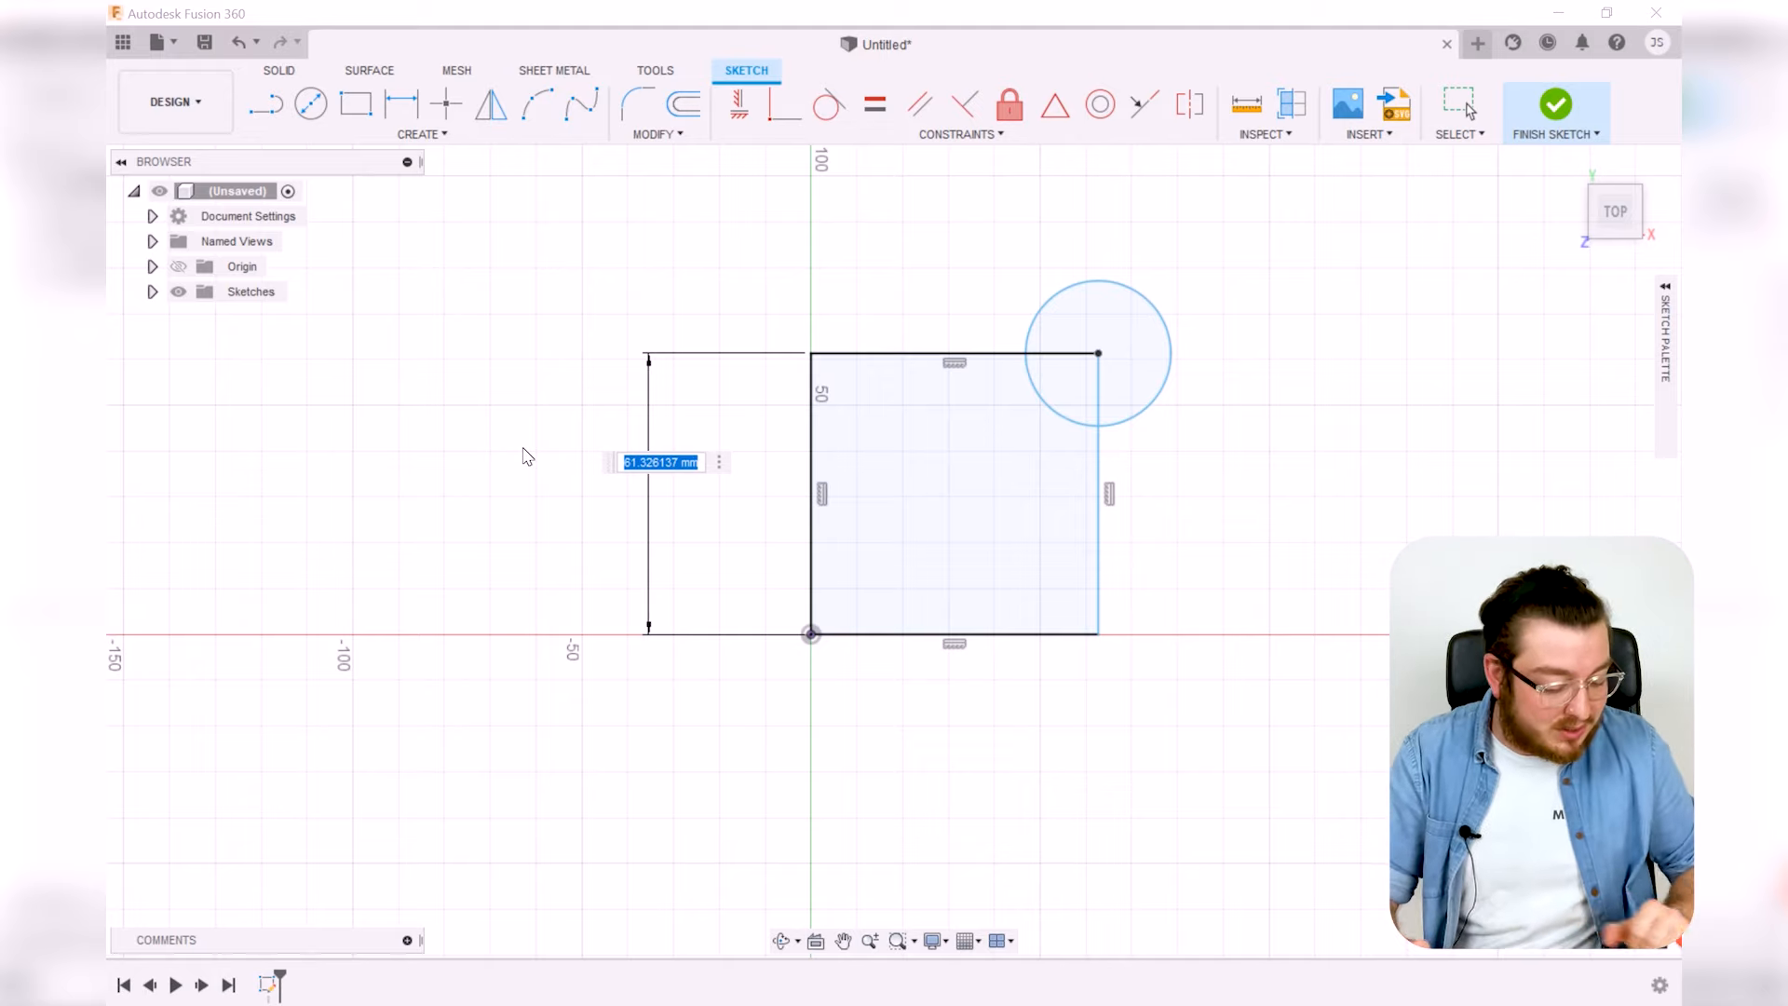
pyautogui.write('5')
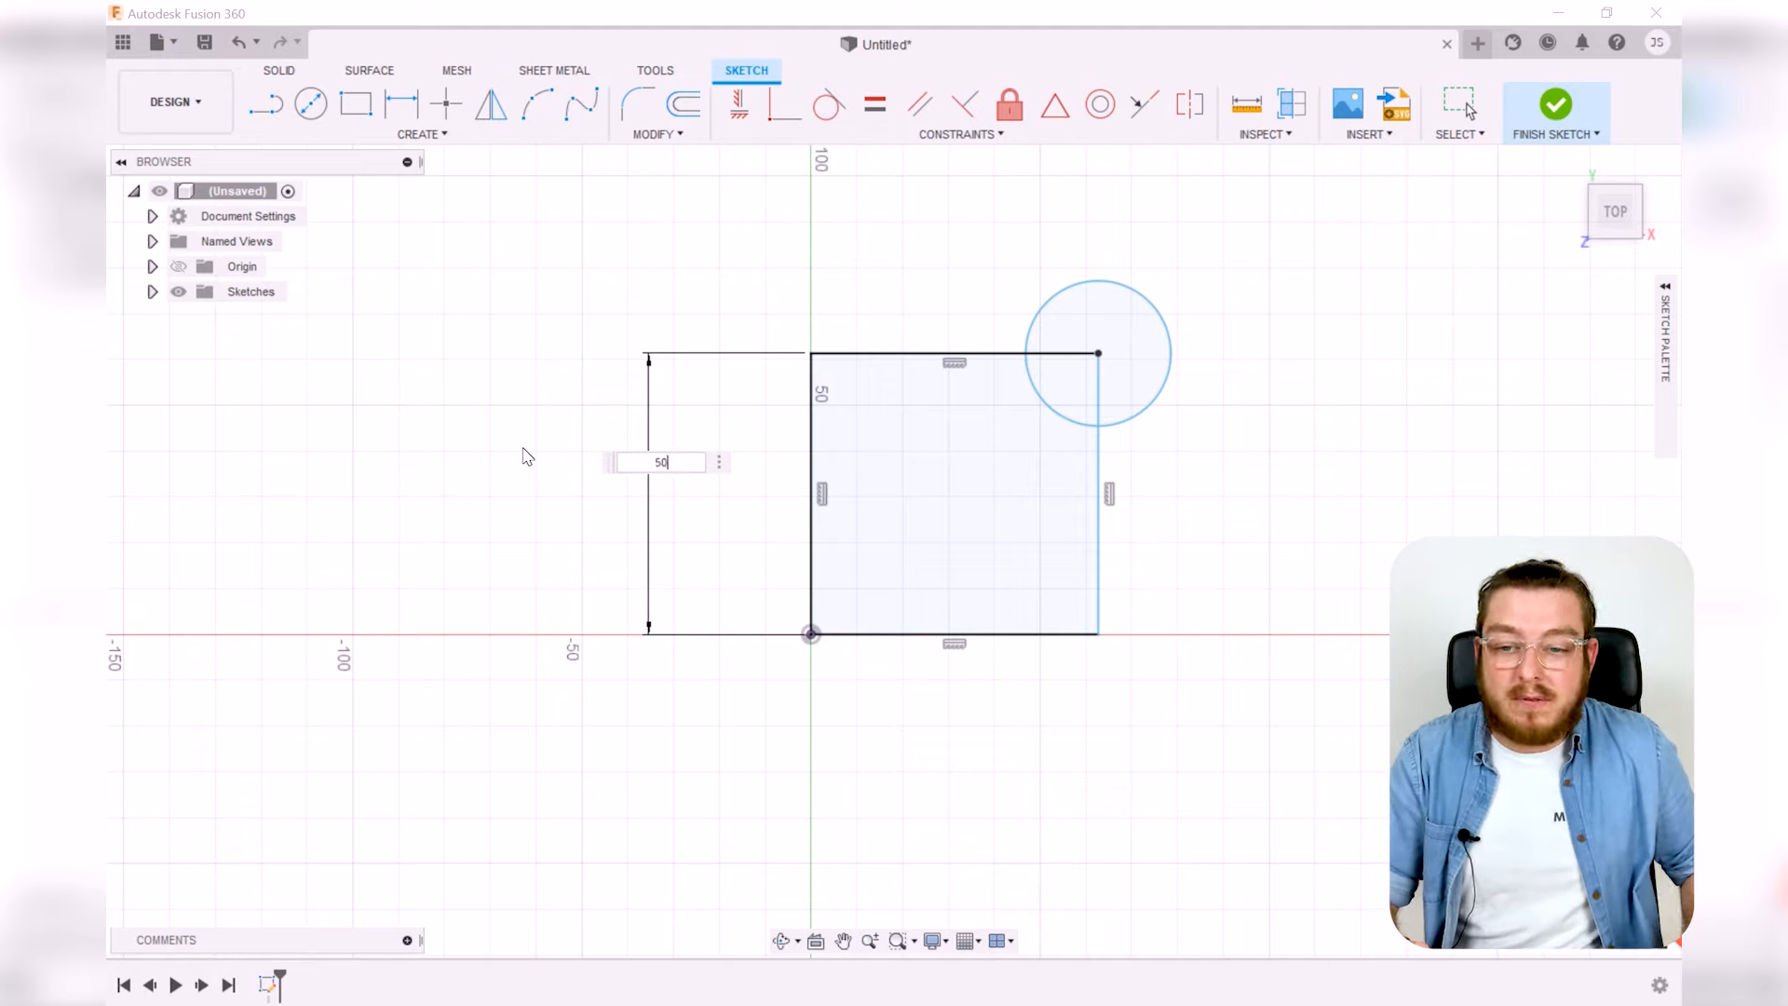
pyautogui.write('0')
pyautogui.press('Return')
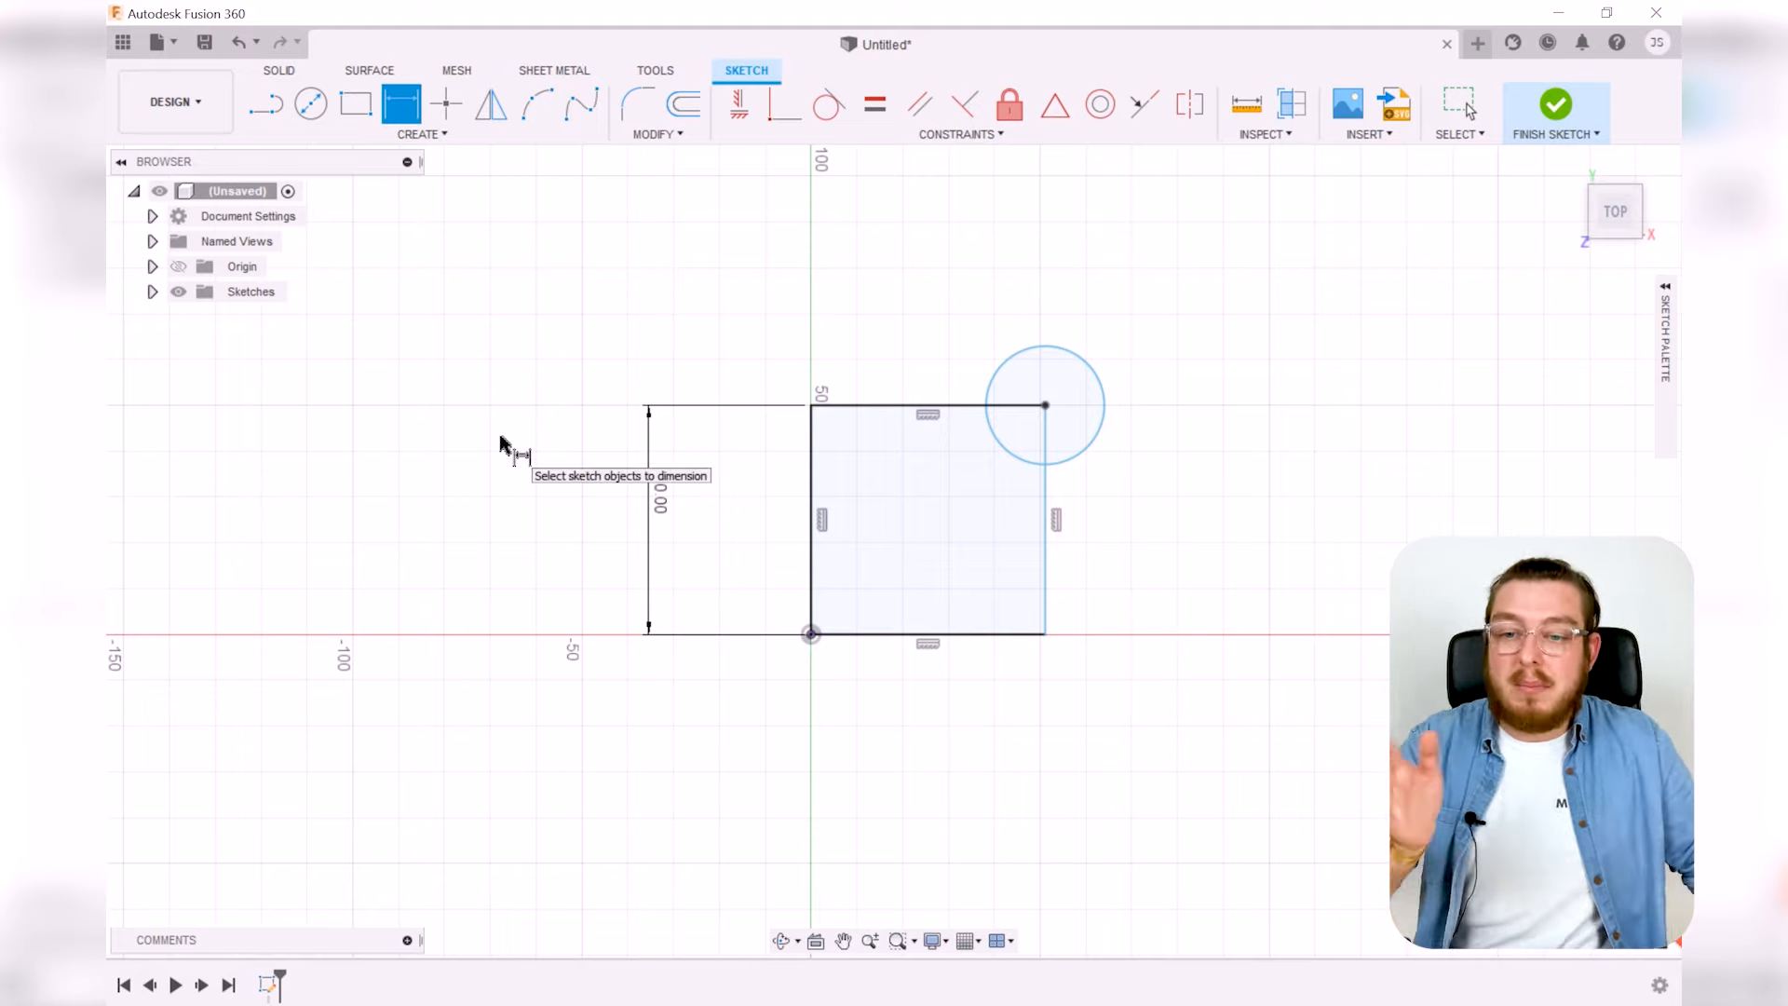
# Show the document's units setting, and dimension the rectangle's top edge with a width of 25 mm
pyautogui.click(152, 216)
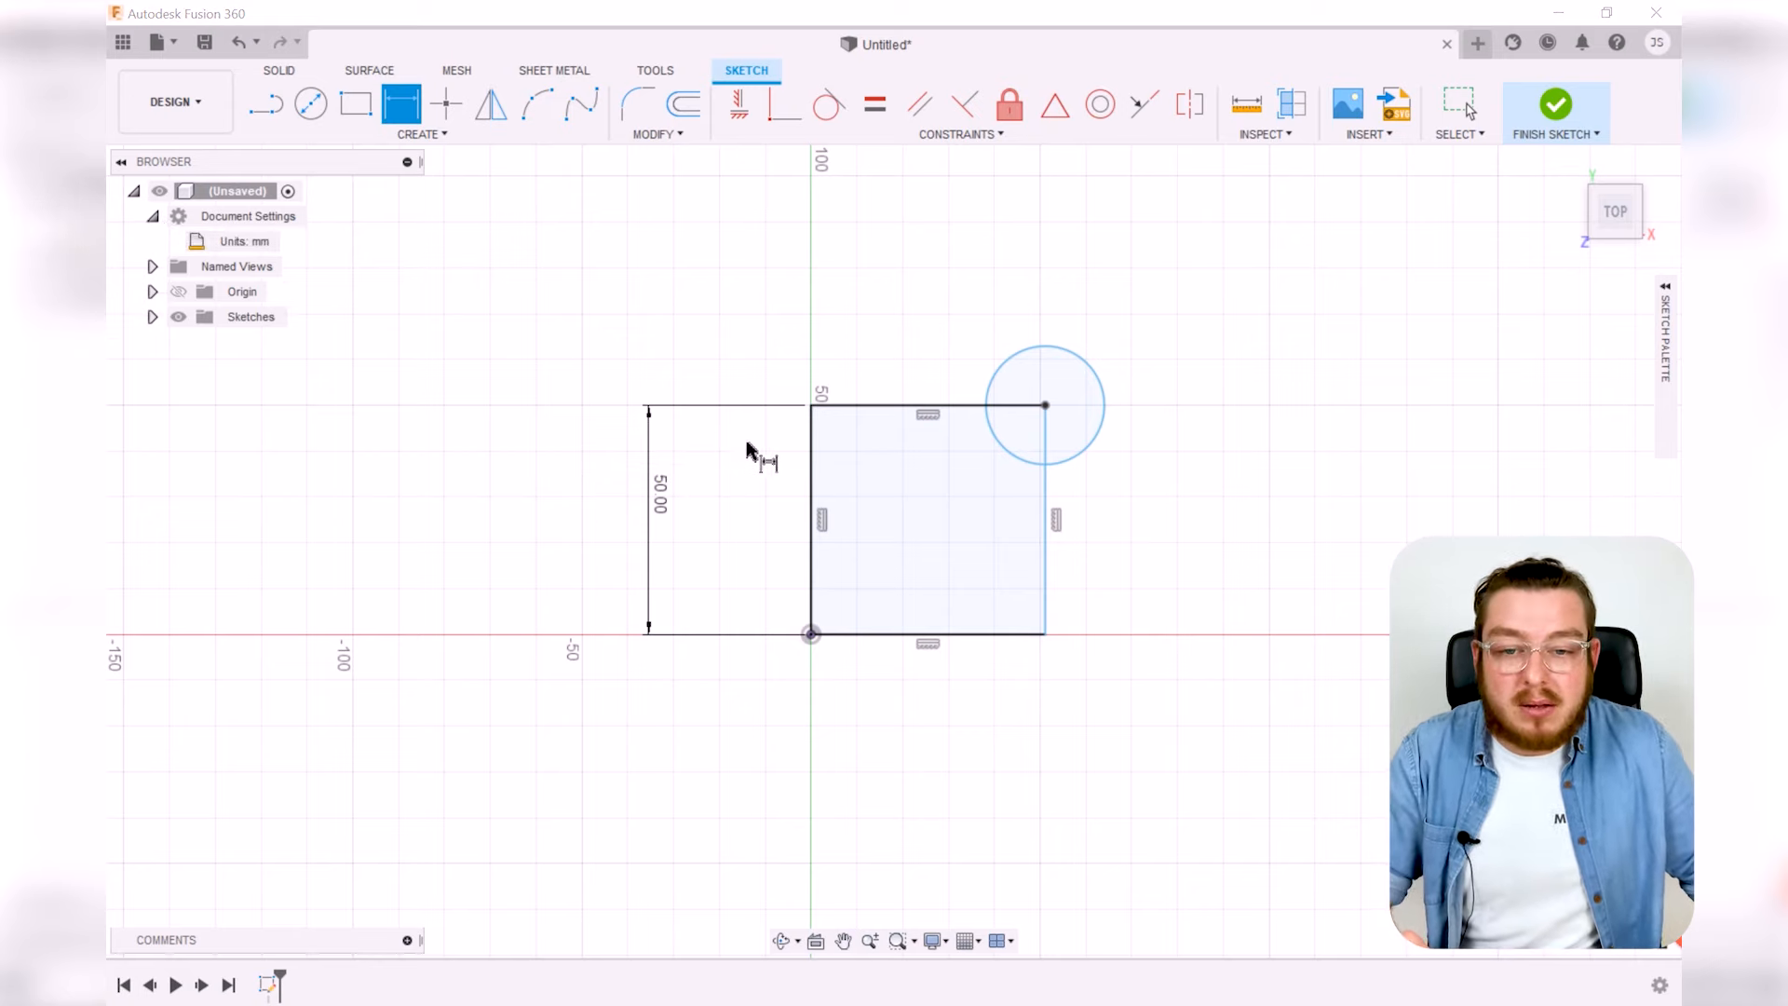
pyautogui.click(881, 407)
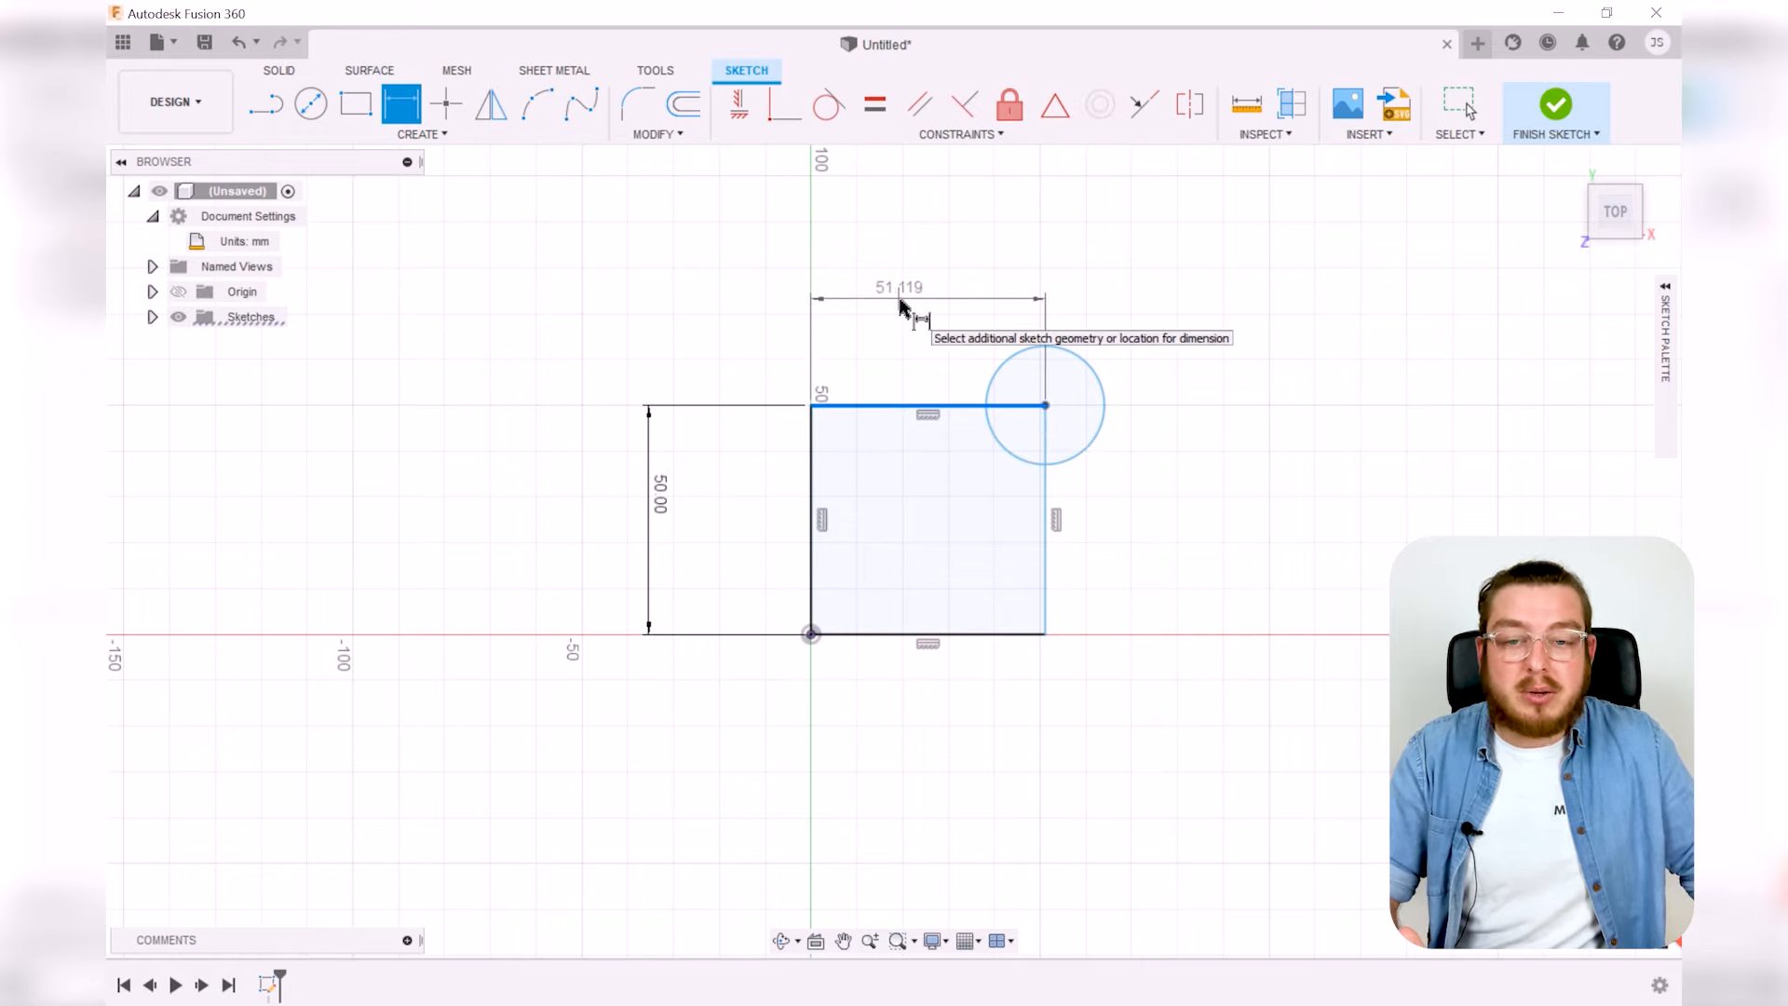
pyautogui.click(900, 306)
pyautogui.write('25')
pyautogui.press('Return')
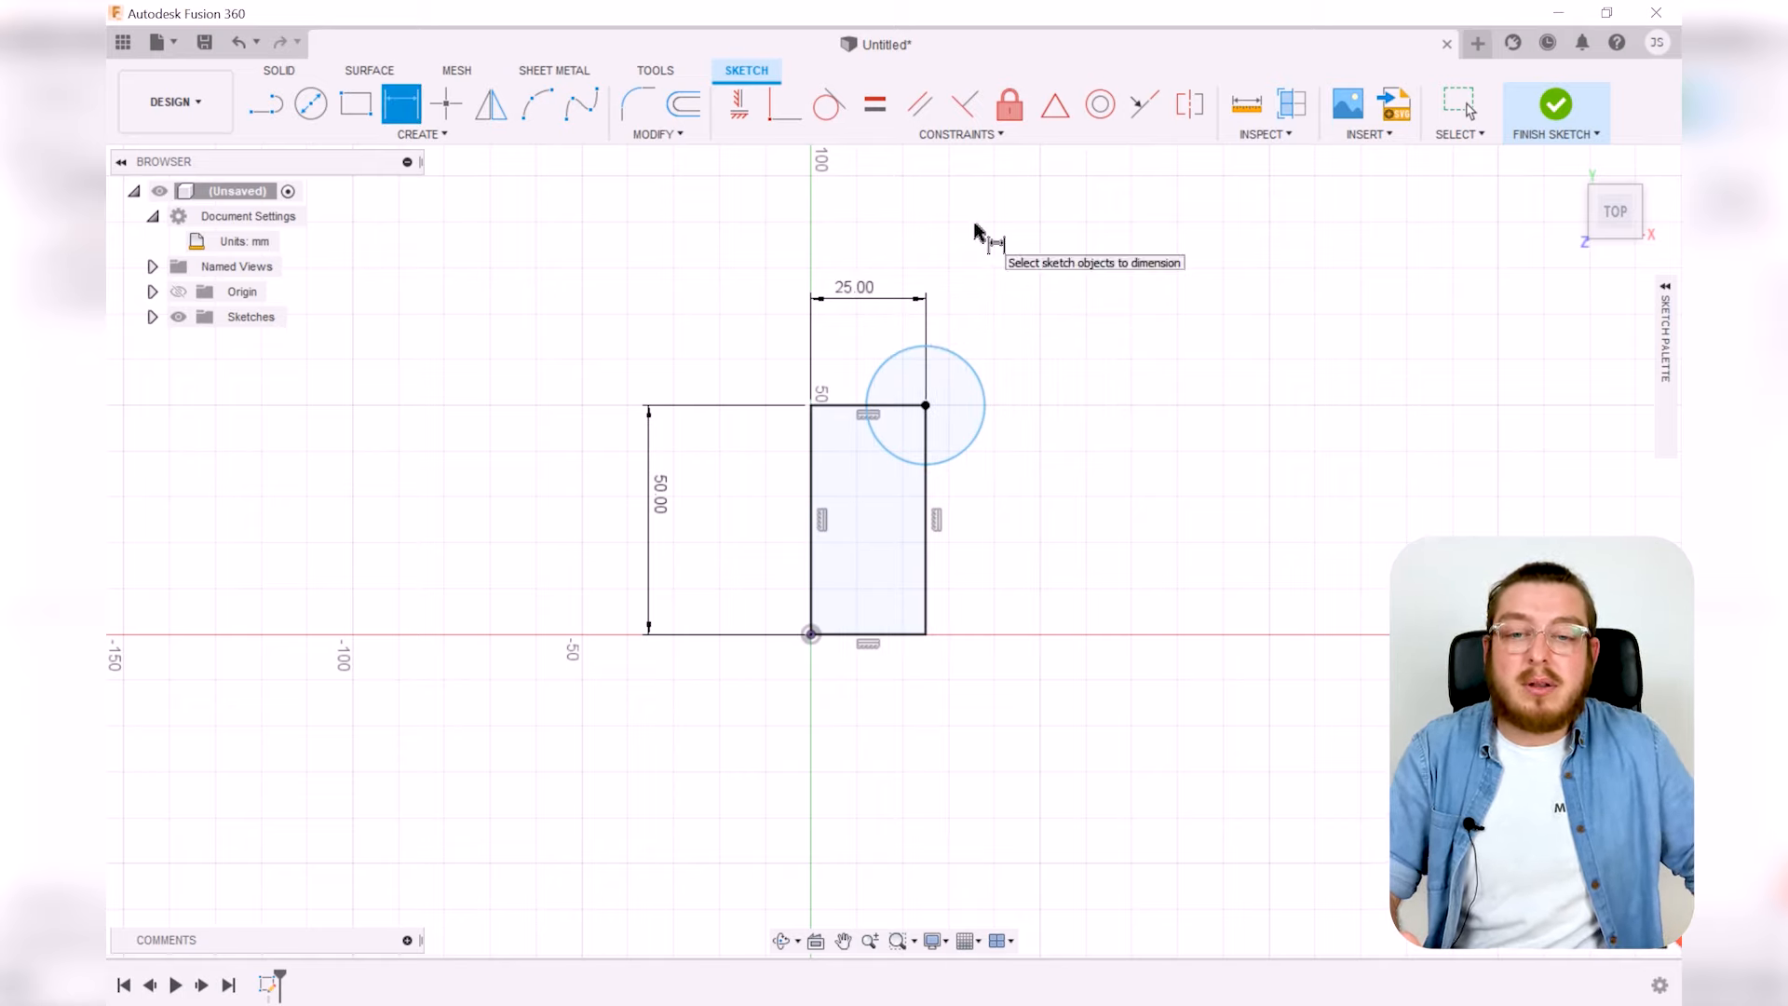
# Dimension the circle with a diameter of 10 mm
pyautogui.click(973, 374)
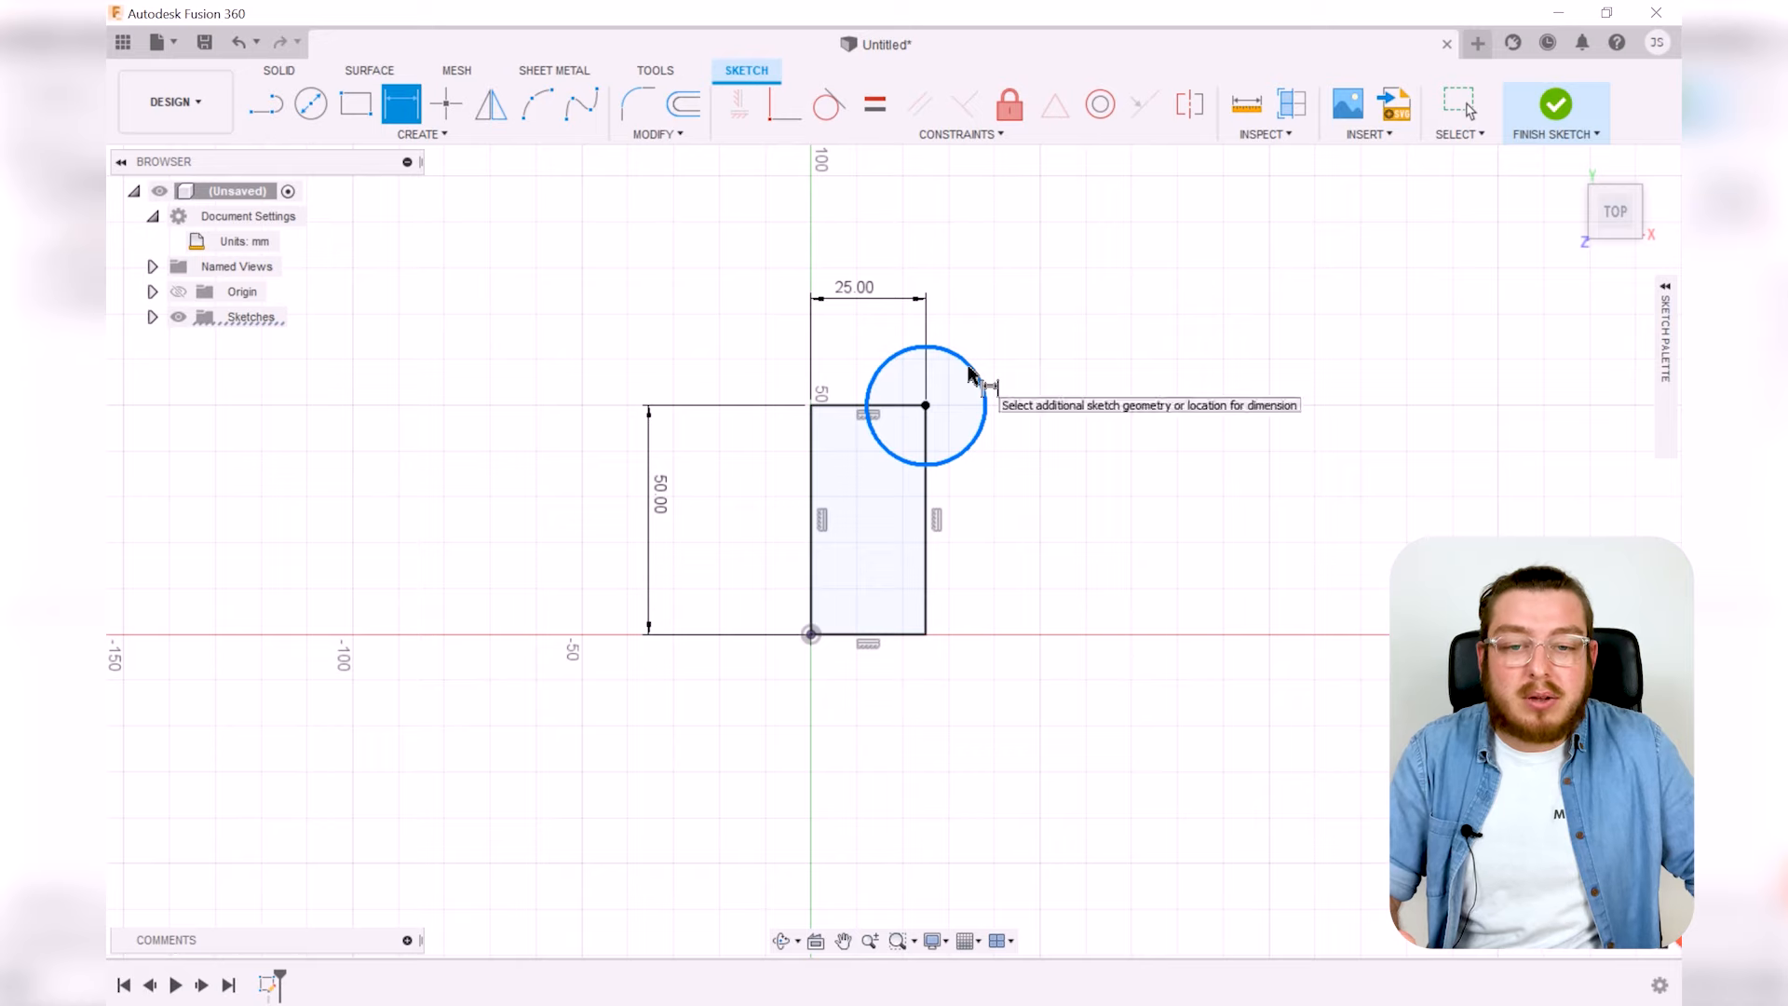
pyautogui.click(1049, 337)
pyautogui.write('10')
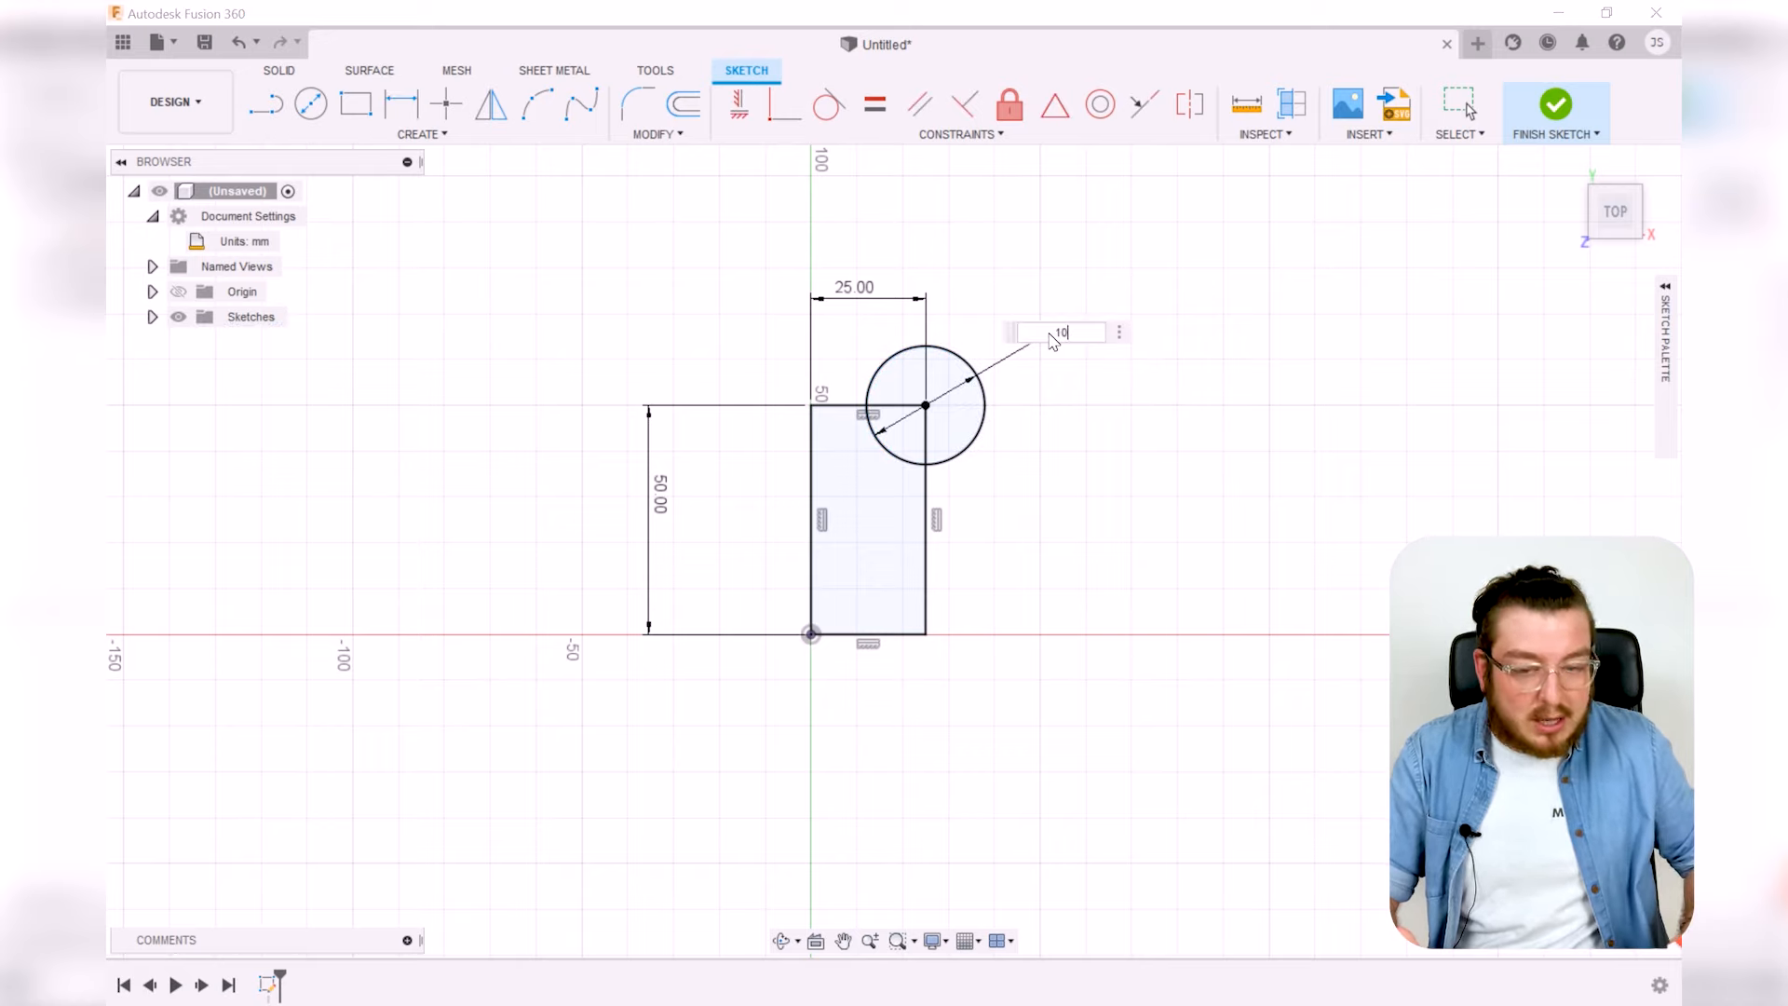
pyautogui.press('Return')
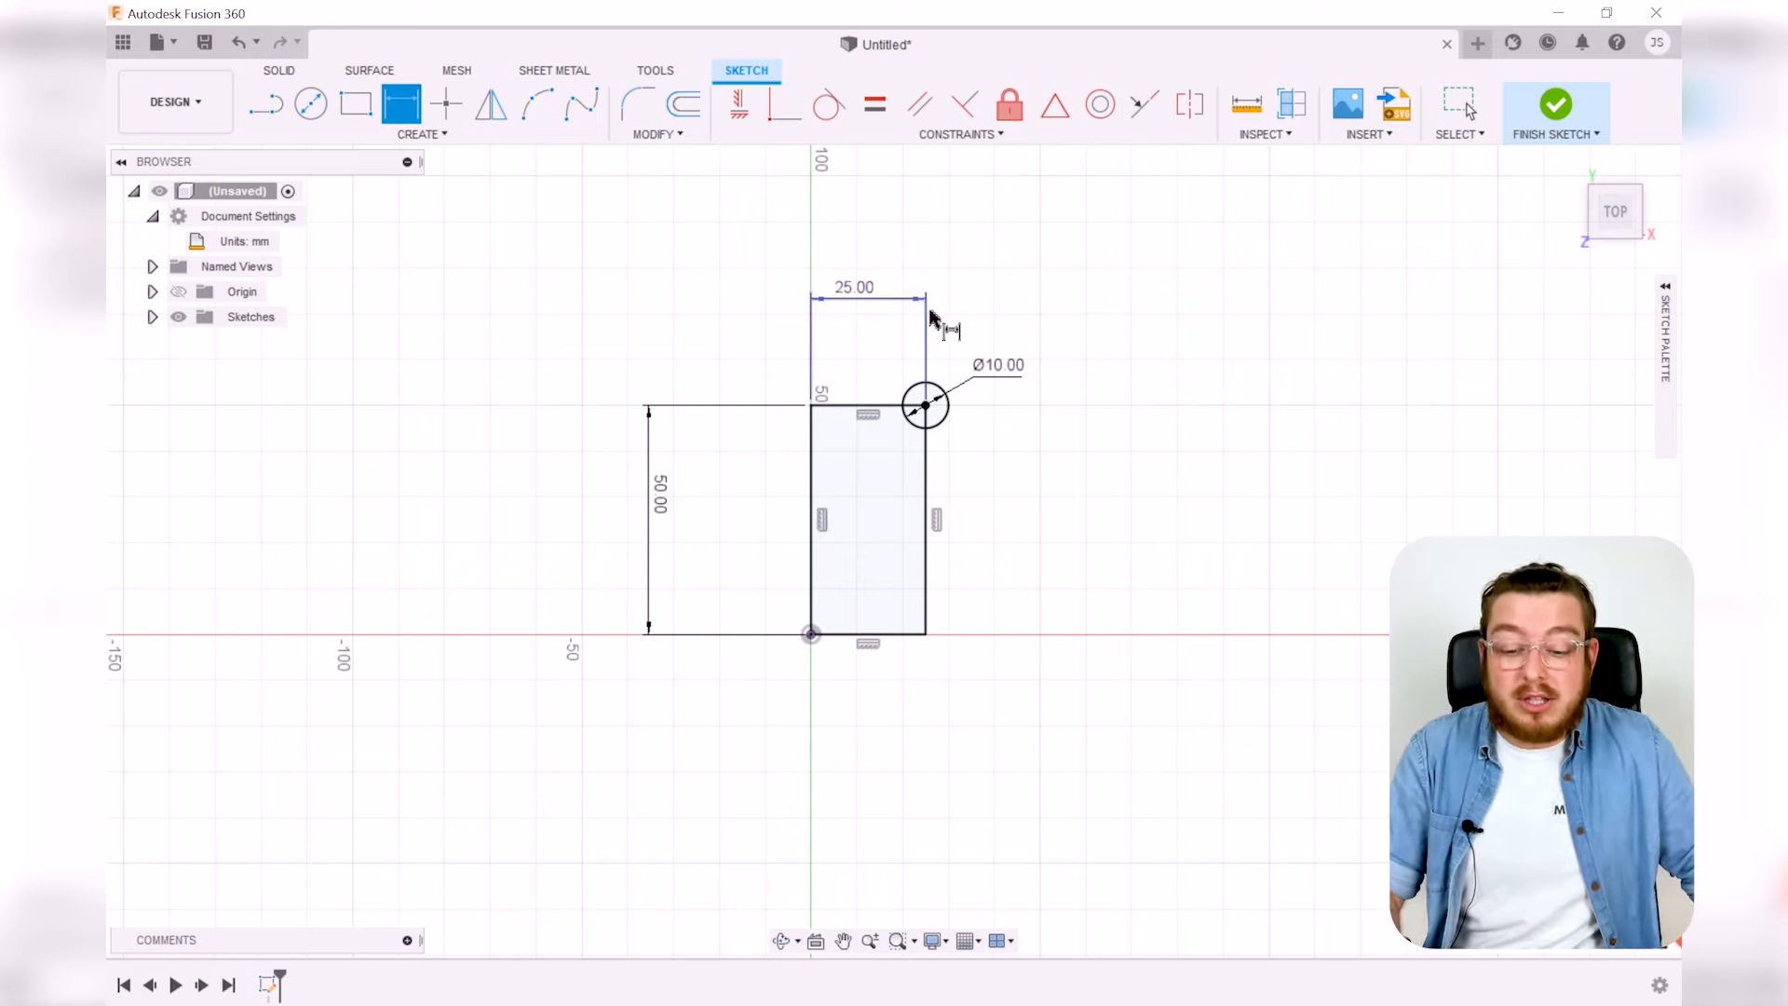
# Move the width and height dimensions close against the rectangle's top and left edges
pyautogui.press('Escape')
pyautogui.moveTo(862, 287); pyautogui.dragTo(858, 392)
pyautogui.moveTo(657, 515)
pyautogui.mouseDown()
pyautogui.moveTo(818, 510)
pyautogui.moveTo(802, 509)
pyautogui.mouseUp()
pyautogui.scroll(2, 818, 471)
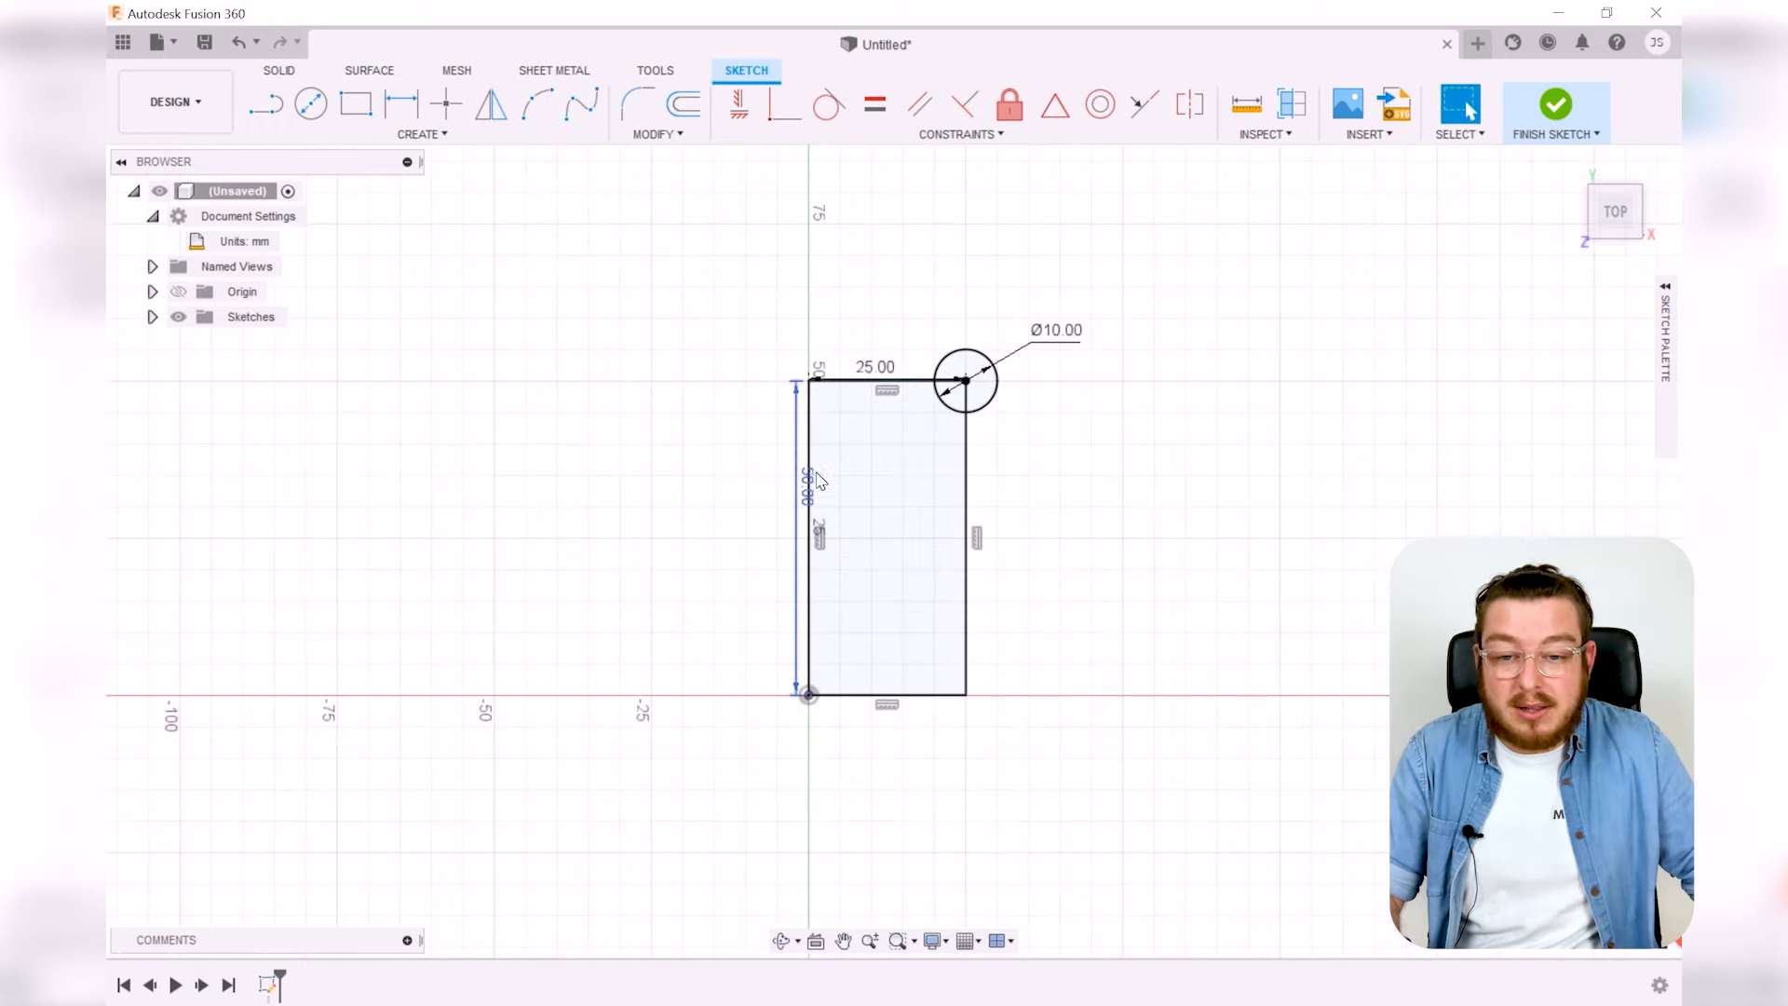
# Arrange the dimensions clear of the geometry: width above the rectangle, height to its left, and diameter up and to the right of the circle
pyautogui.moveTo(1055, 331); pyautogui.dragTo(901, 272)
pyautogui.moveTo(887, 376); pyautogui.dragTo(1067, 328)
pyautogui.moveTo(799, 508); pyautogui.dragTo(758, 498)
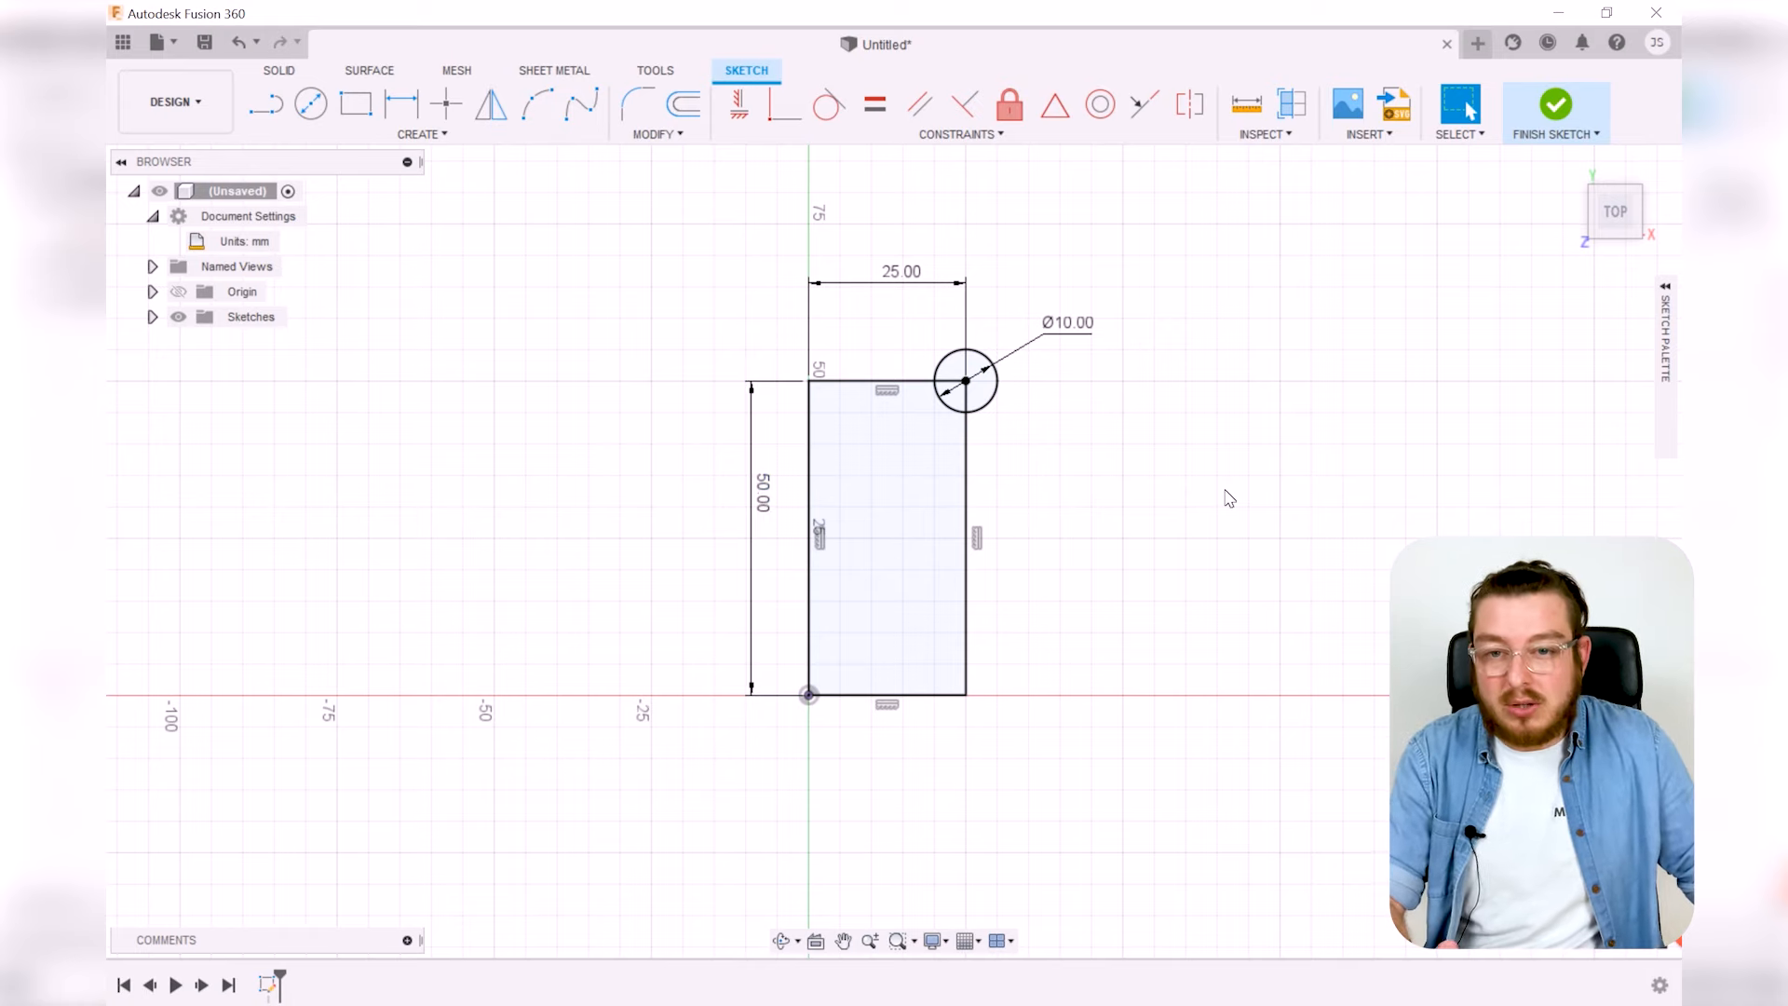
# Fillet the rectangle's top-left and bottom-right corners with a 5 mm radius
pyautogui.click(896, 535)
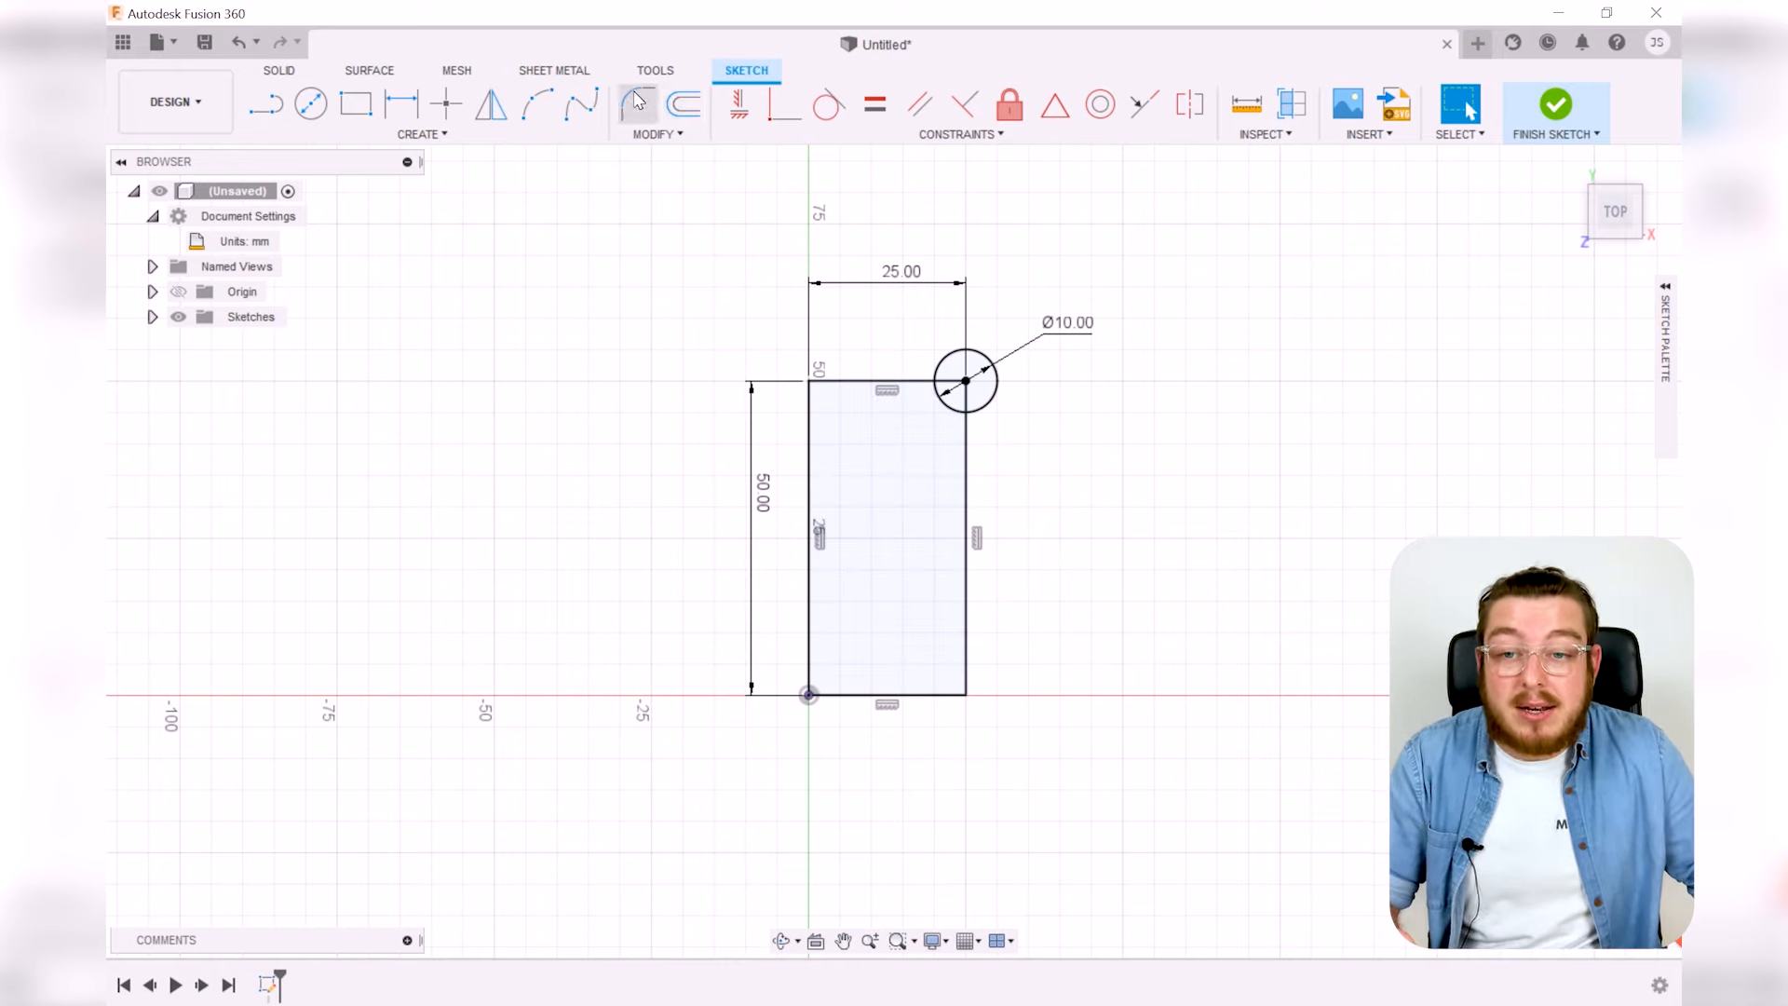
pyautogui.click(677, 136)
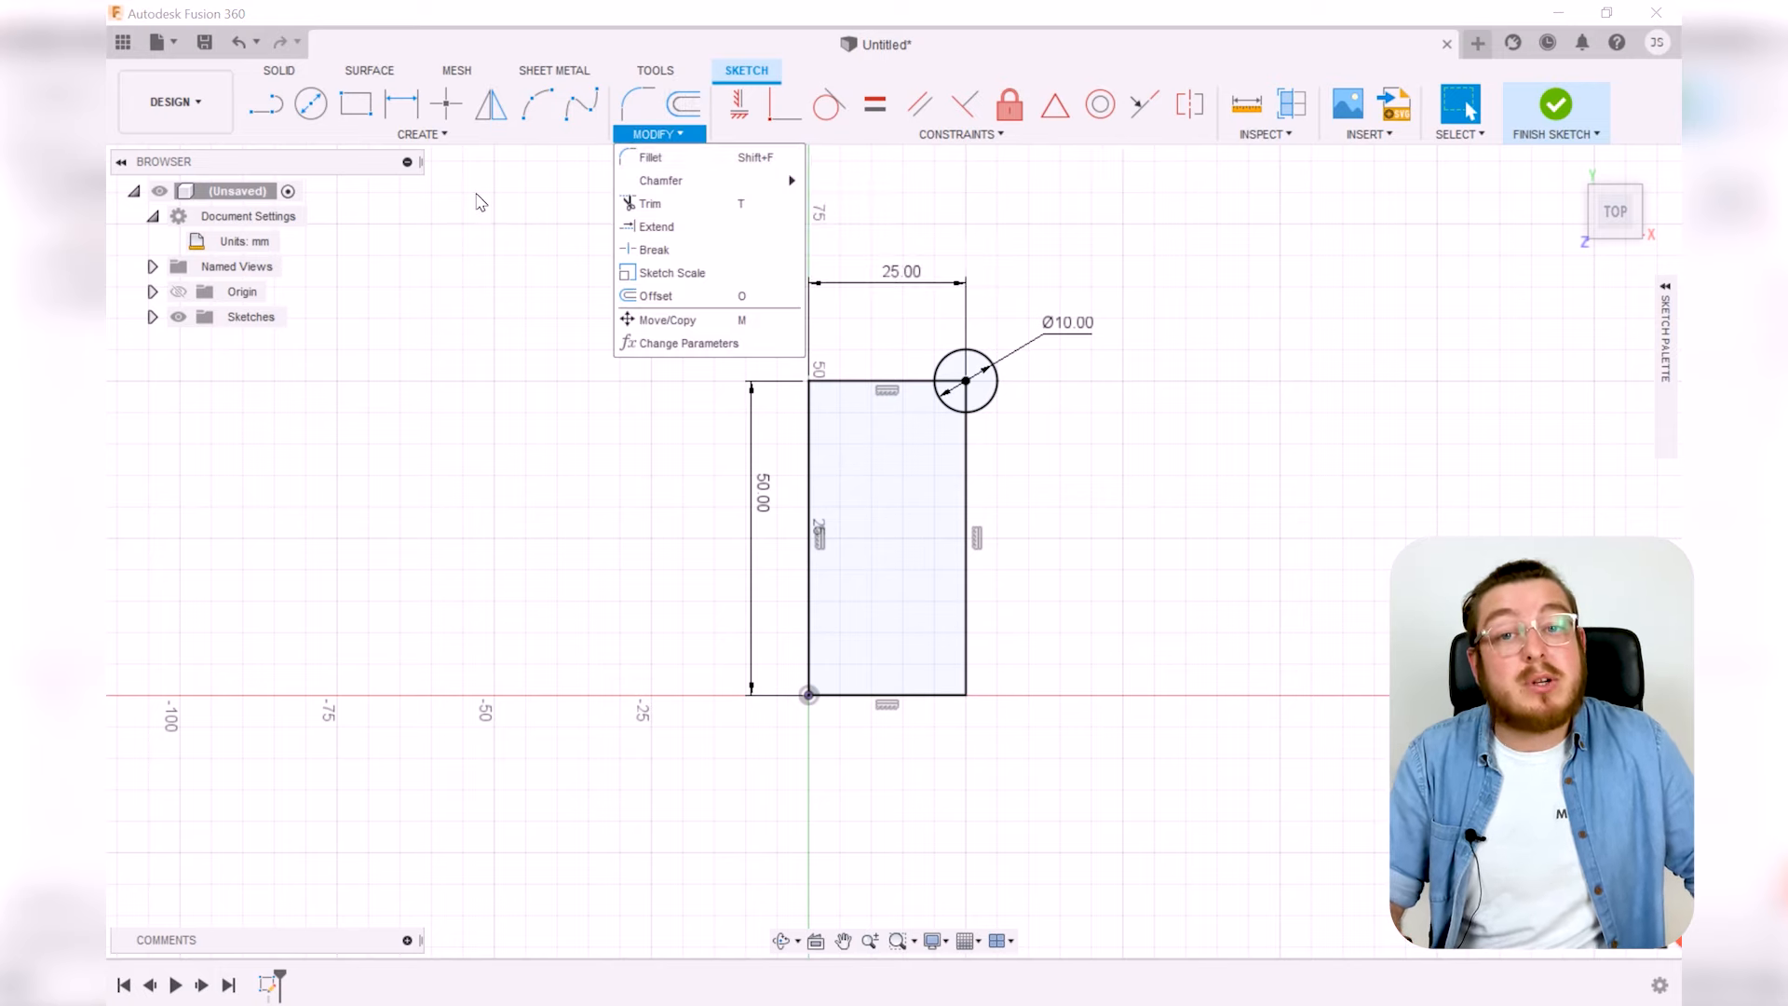
pyautogui.click(478, 199)
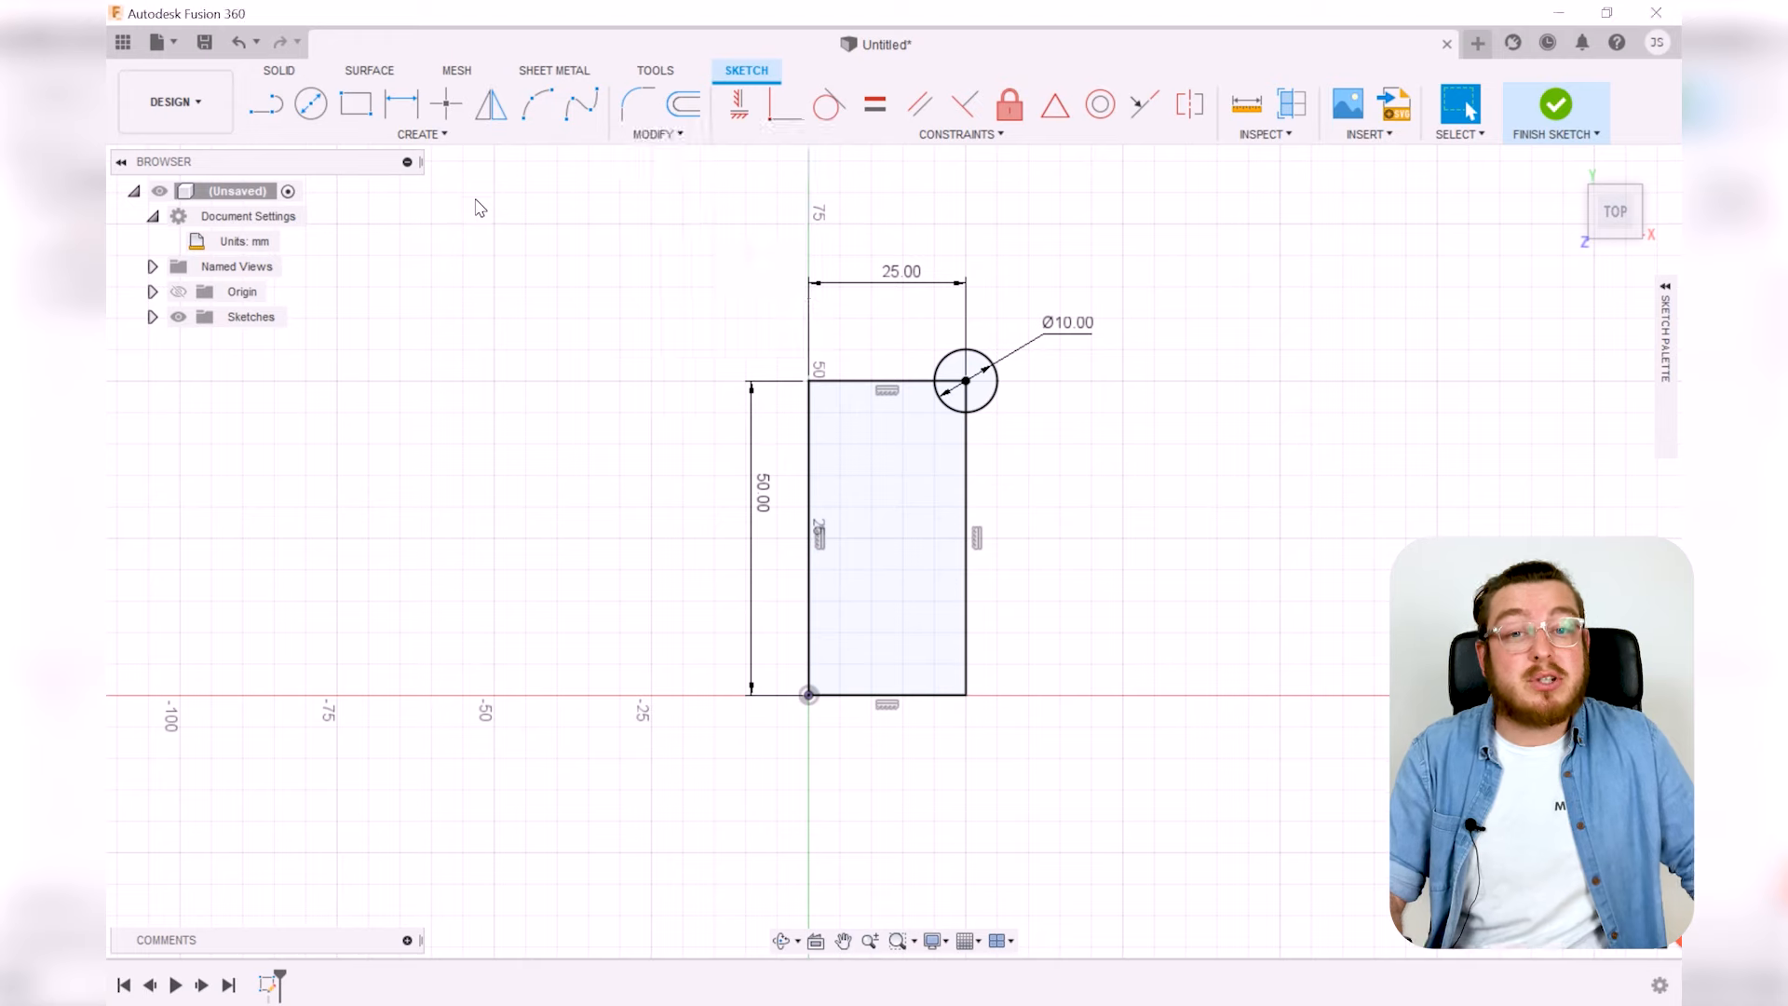
pyautogui.click(639, 110)
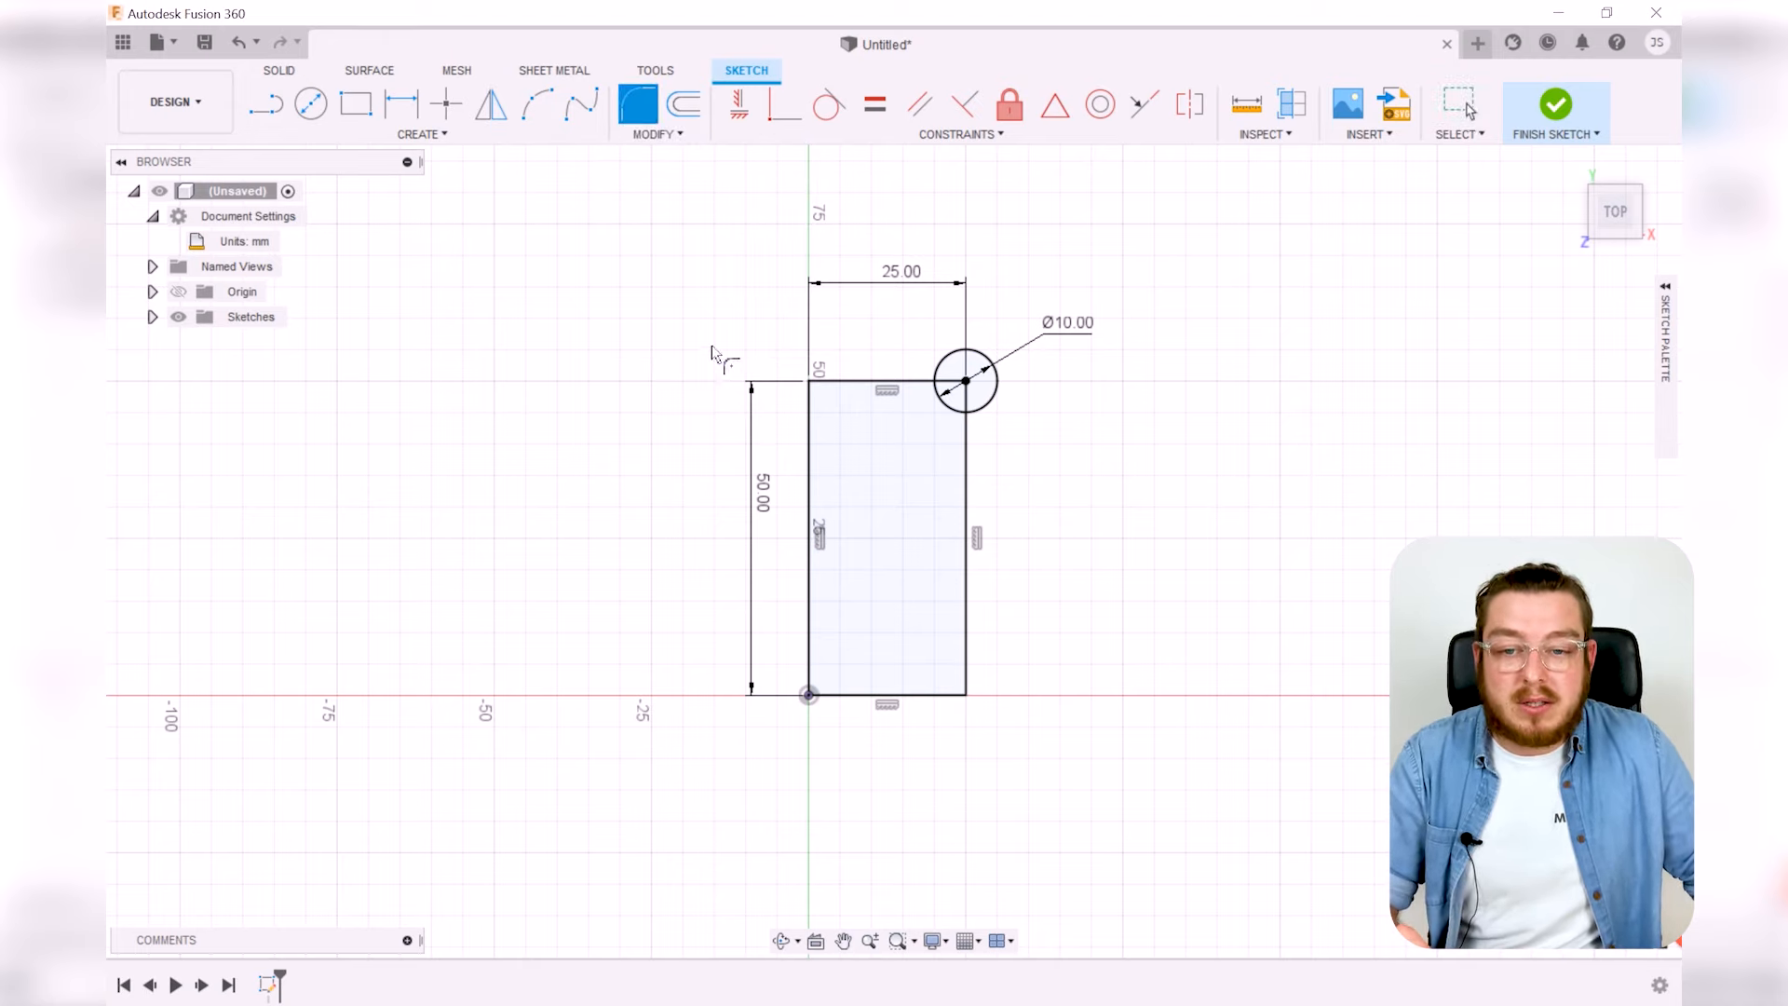
pyautogui.click(810, 383)
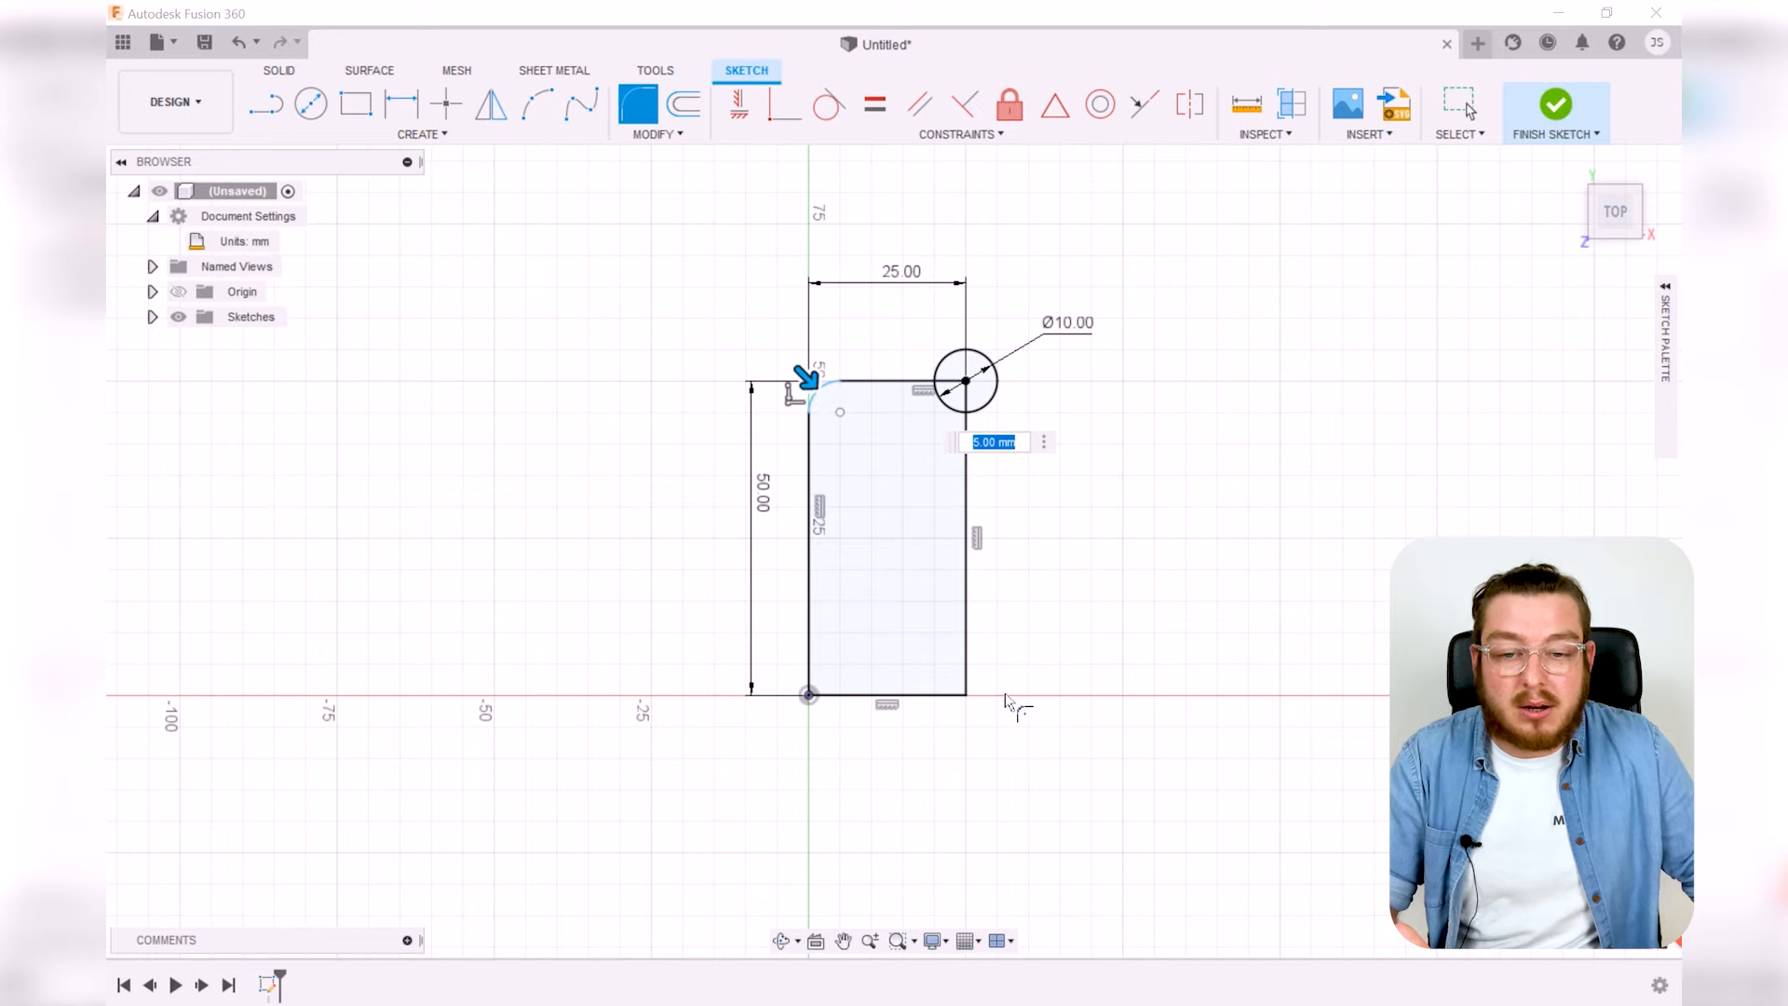
pyautogui.click(969, 695)
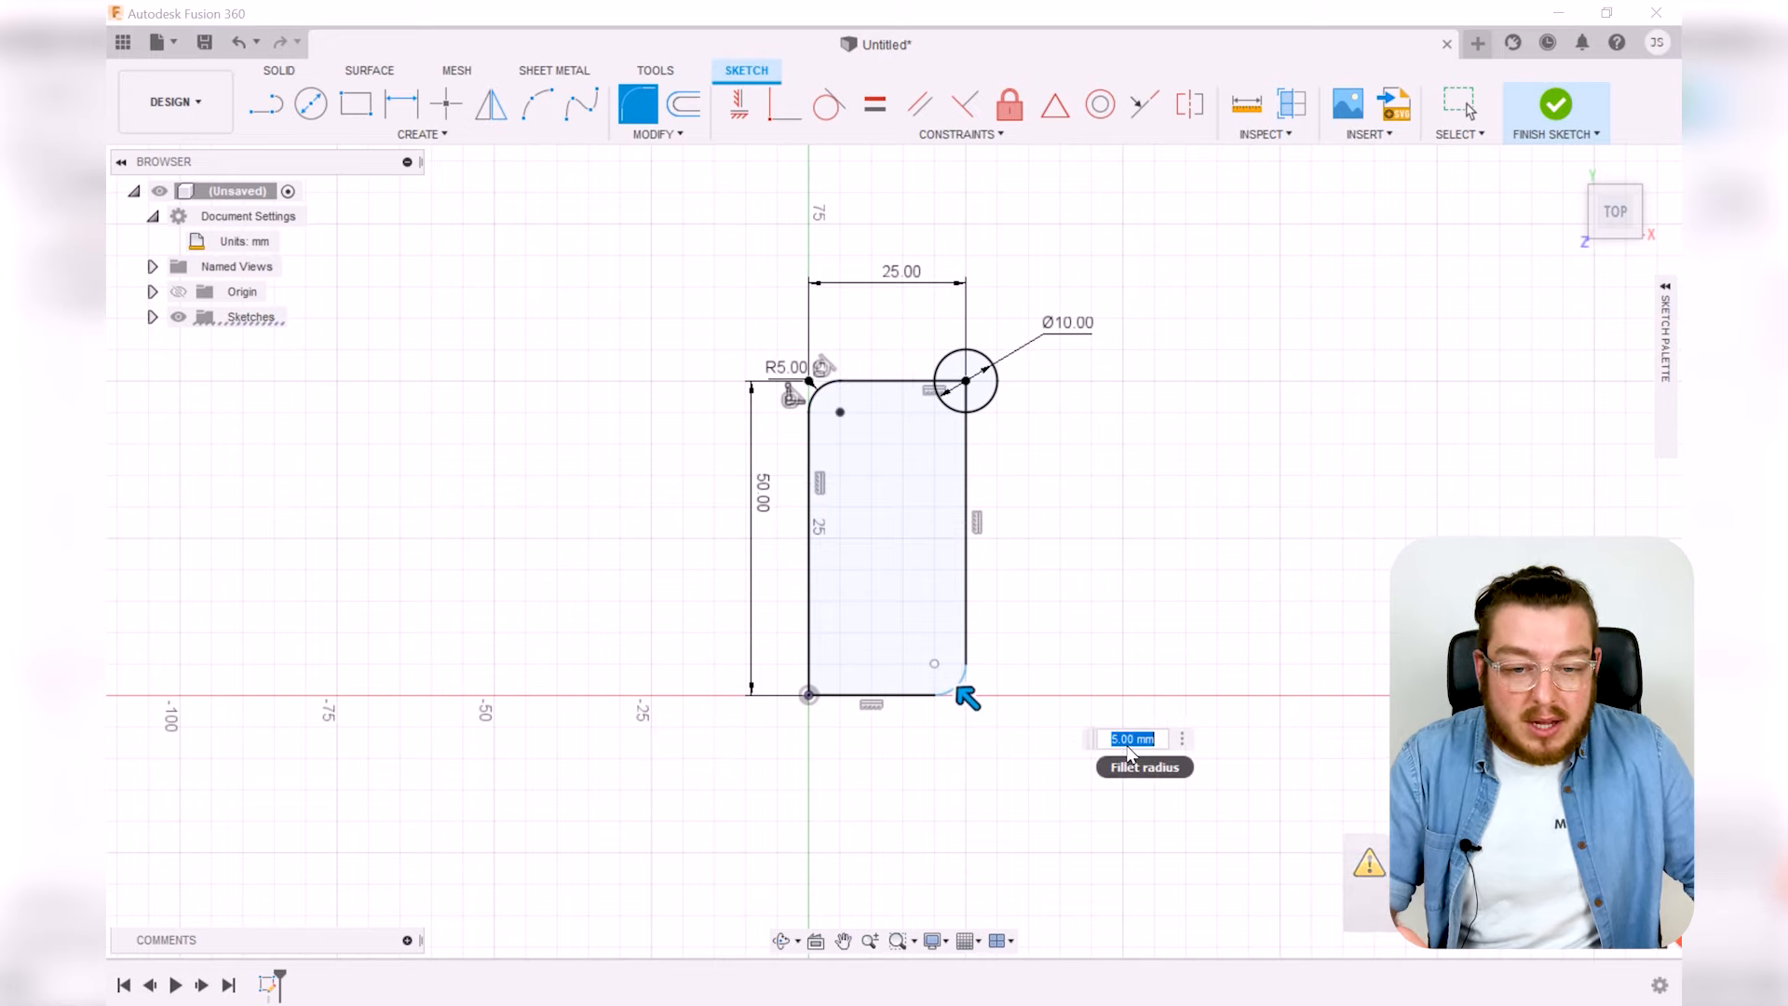
pyautogui.press('Return')
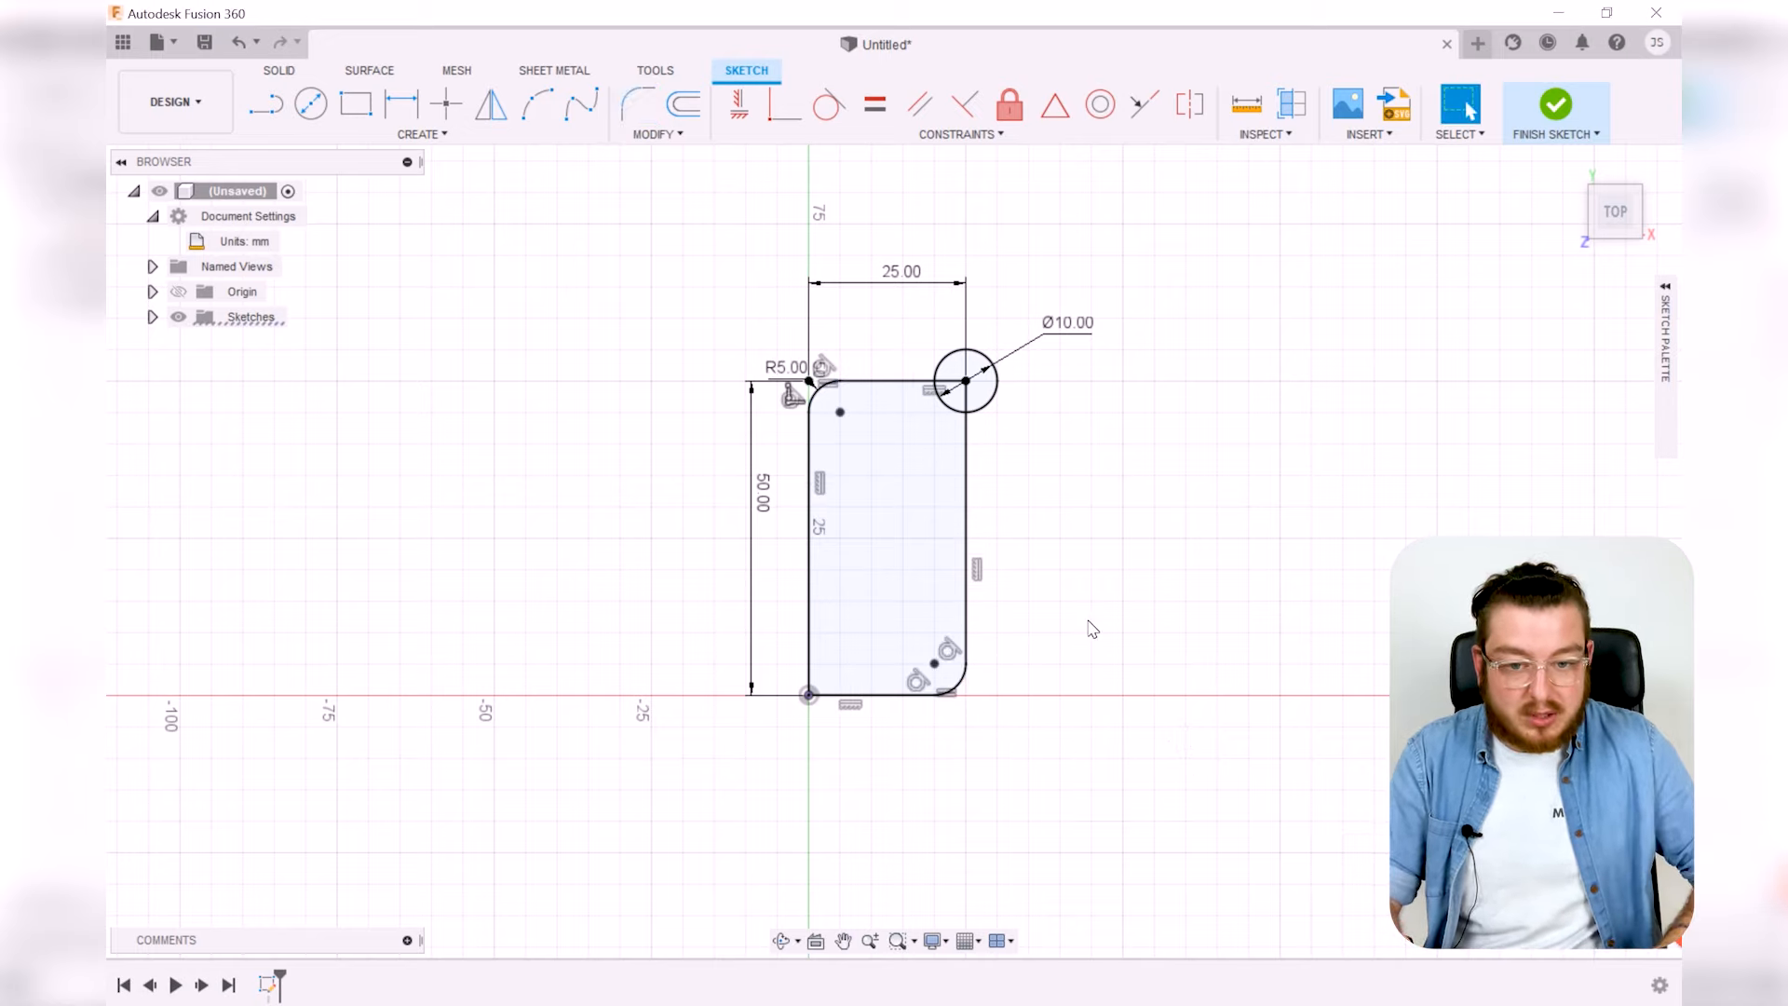
# Move the width dimension closer to the rectangle's top edge and shift the height dimension's text lower beside the left edge
pyautogui.scroll(3, 1016, 582)
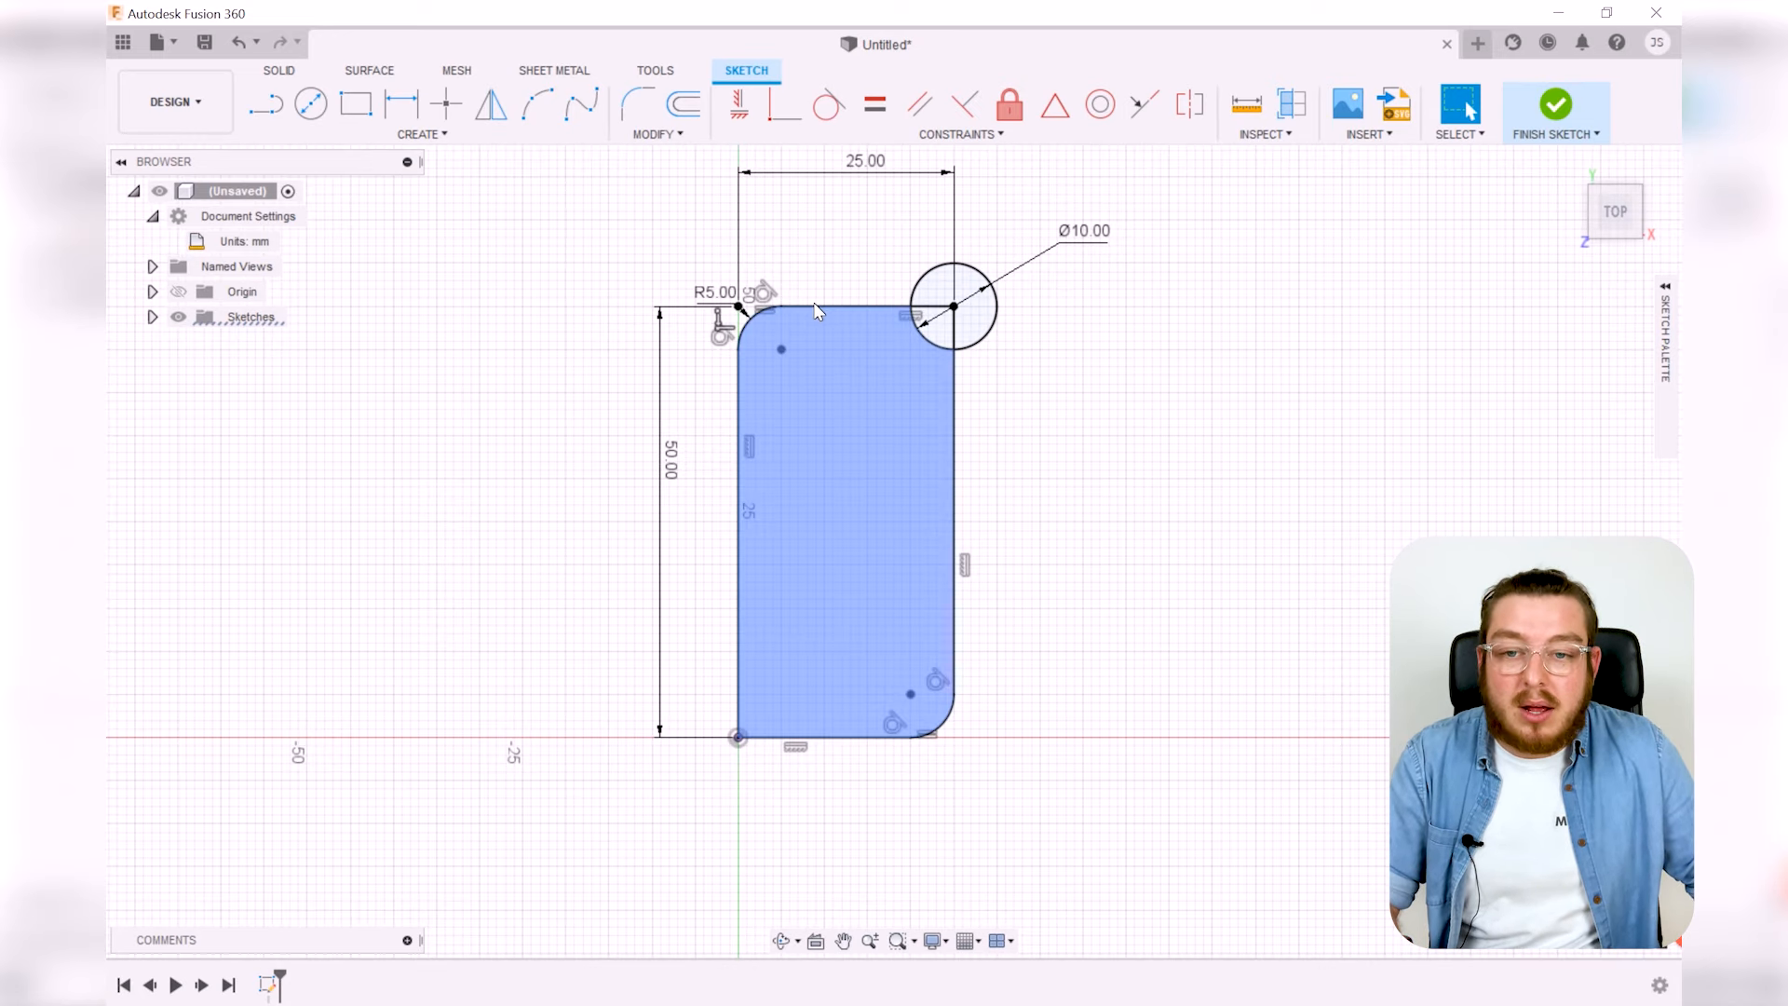
pyautogui.scroll(-1, 1055, 570)
pyautogui.moveTo(1058, 570)
pyautogui.mouseDown(button='middle')
pyautogui.moveTo(1101, 598)
pyautogui.moveTo(1083, 638)
pyautogui.mouseUp(button='middle')
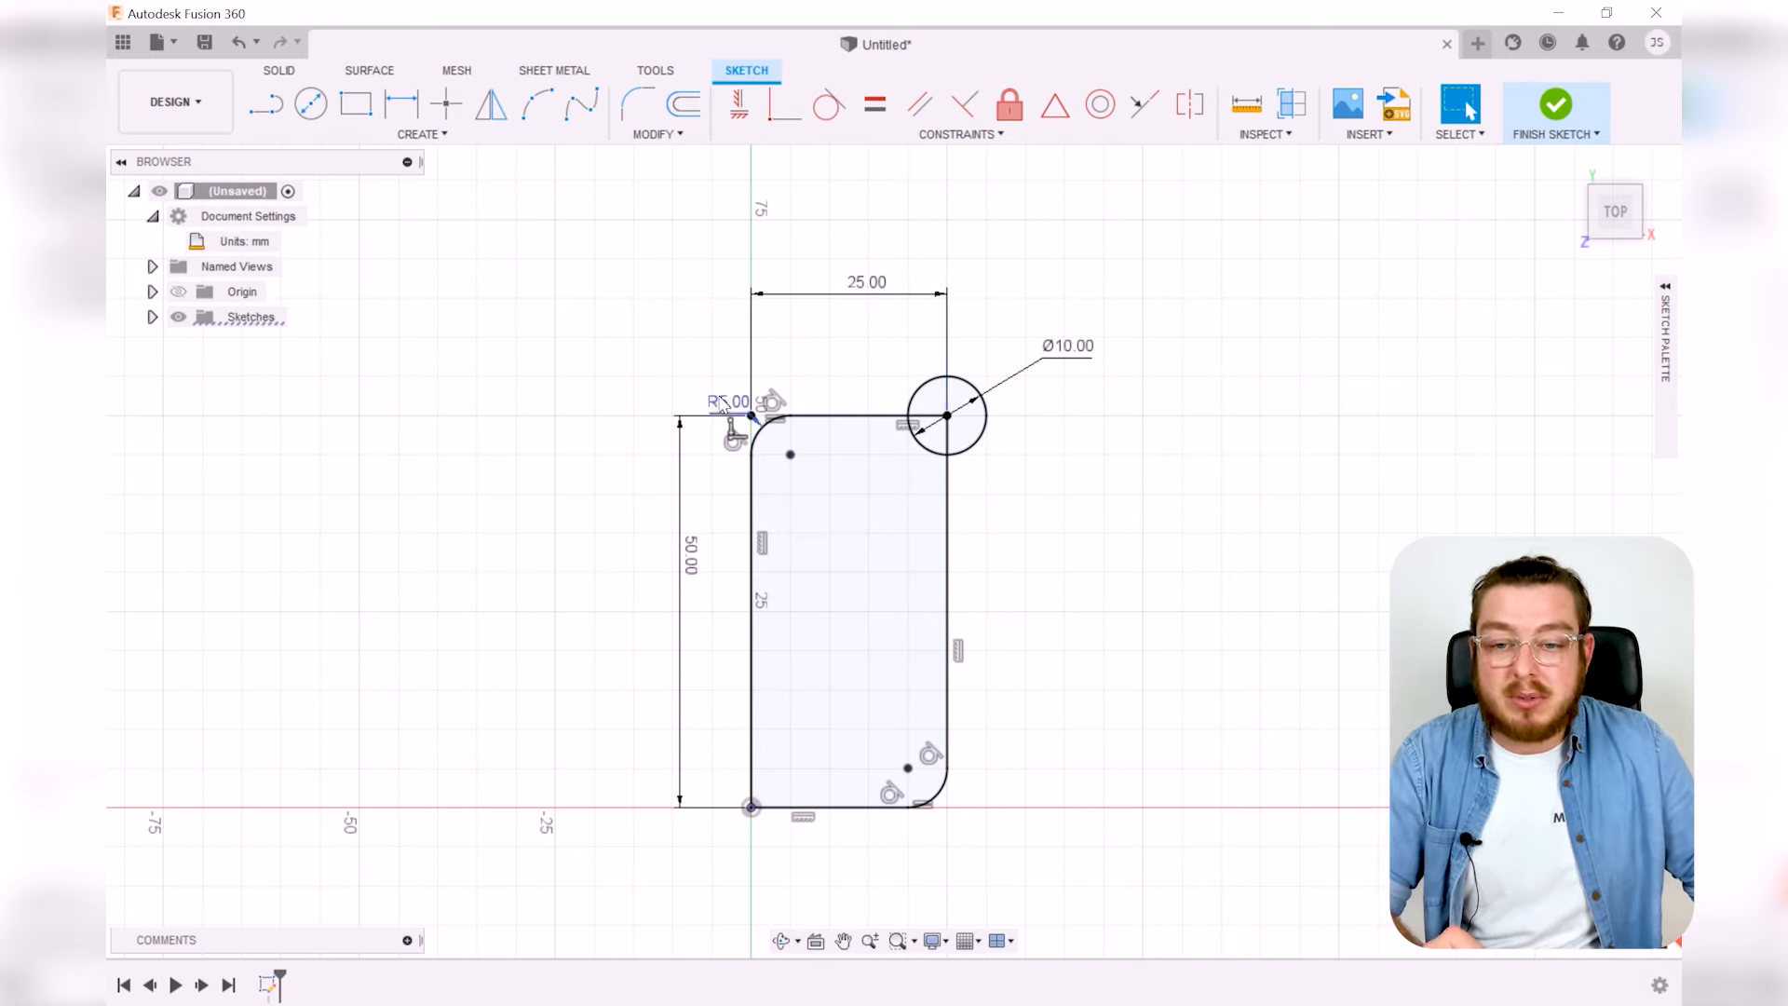
pyautogui.moveTo(858, 307); pyautogui.dragTo(859, 317)
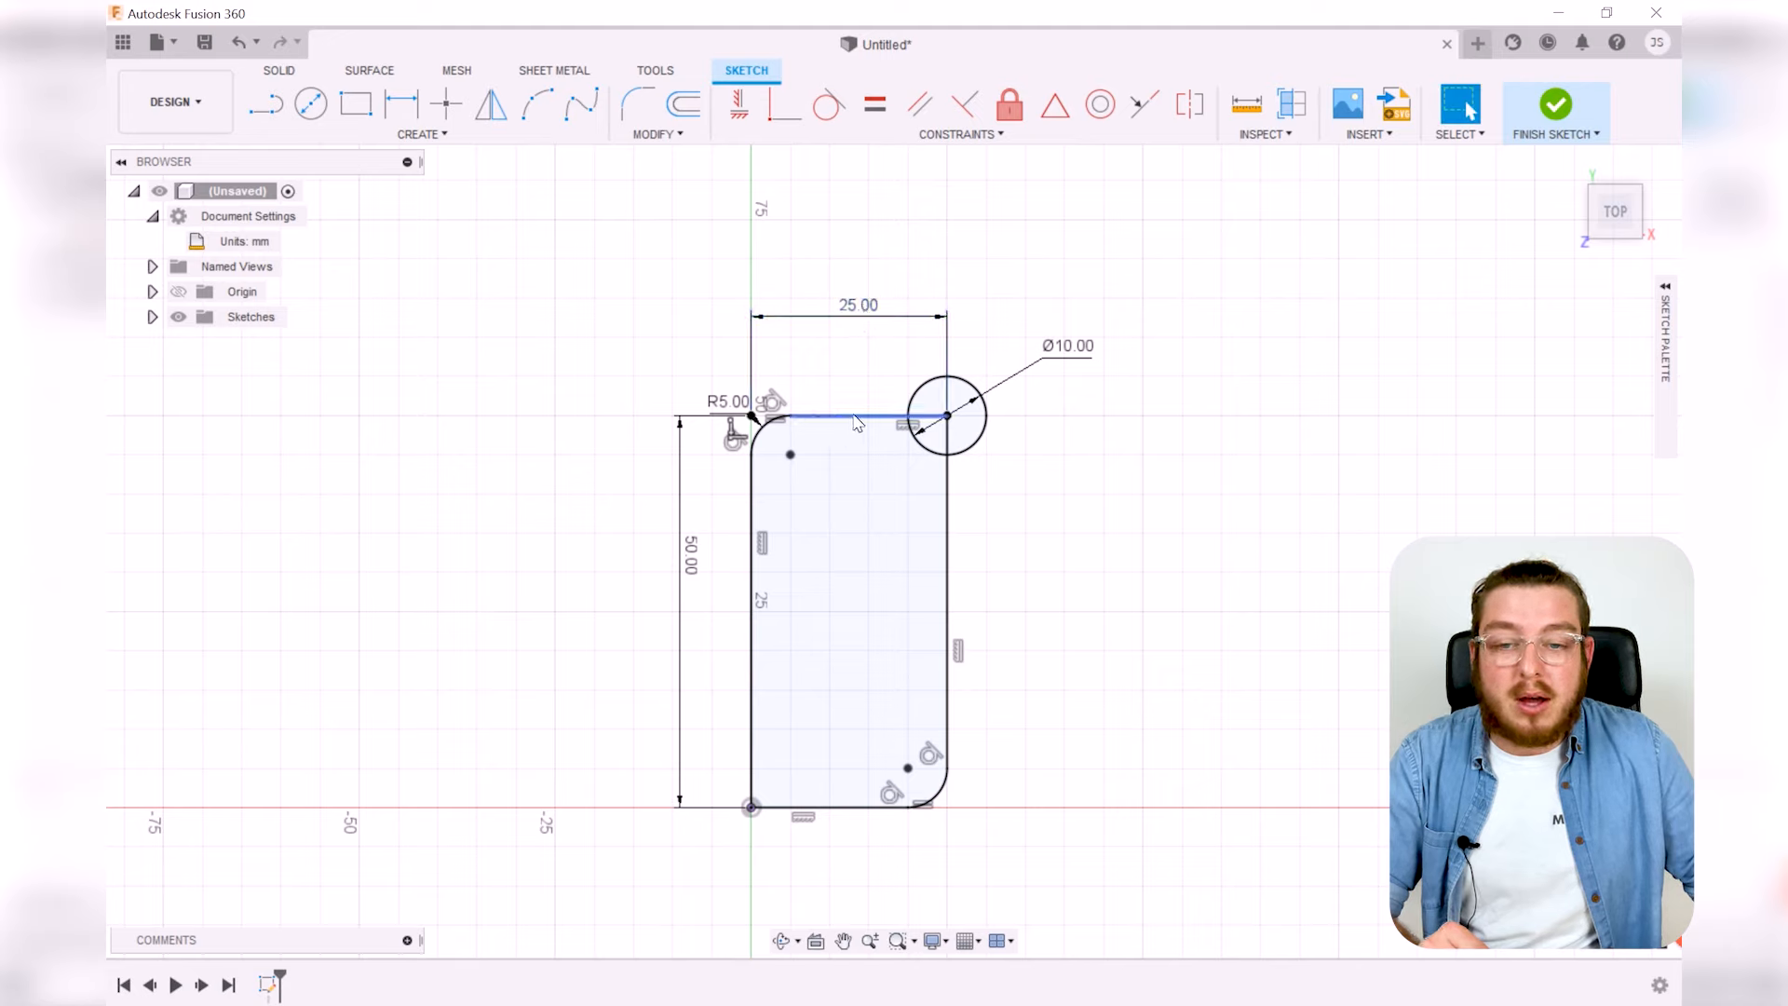
pyautogui.moveTo(690, 572); pyautogui.dragTo(646, 619)
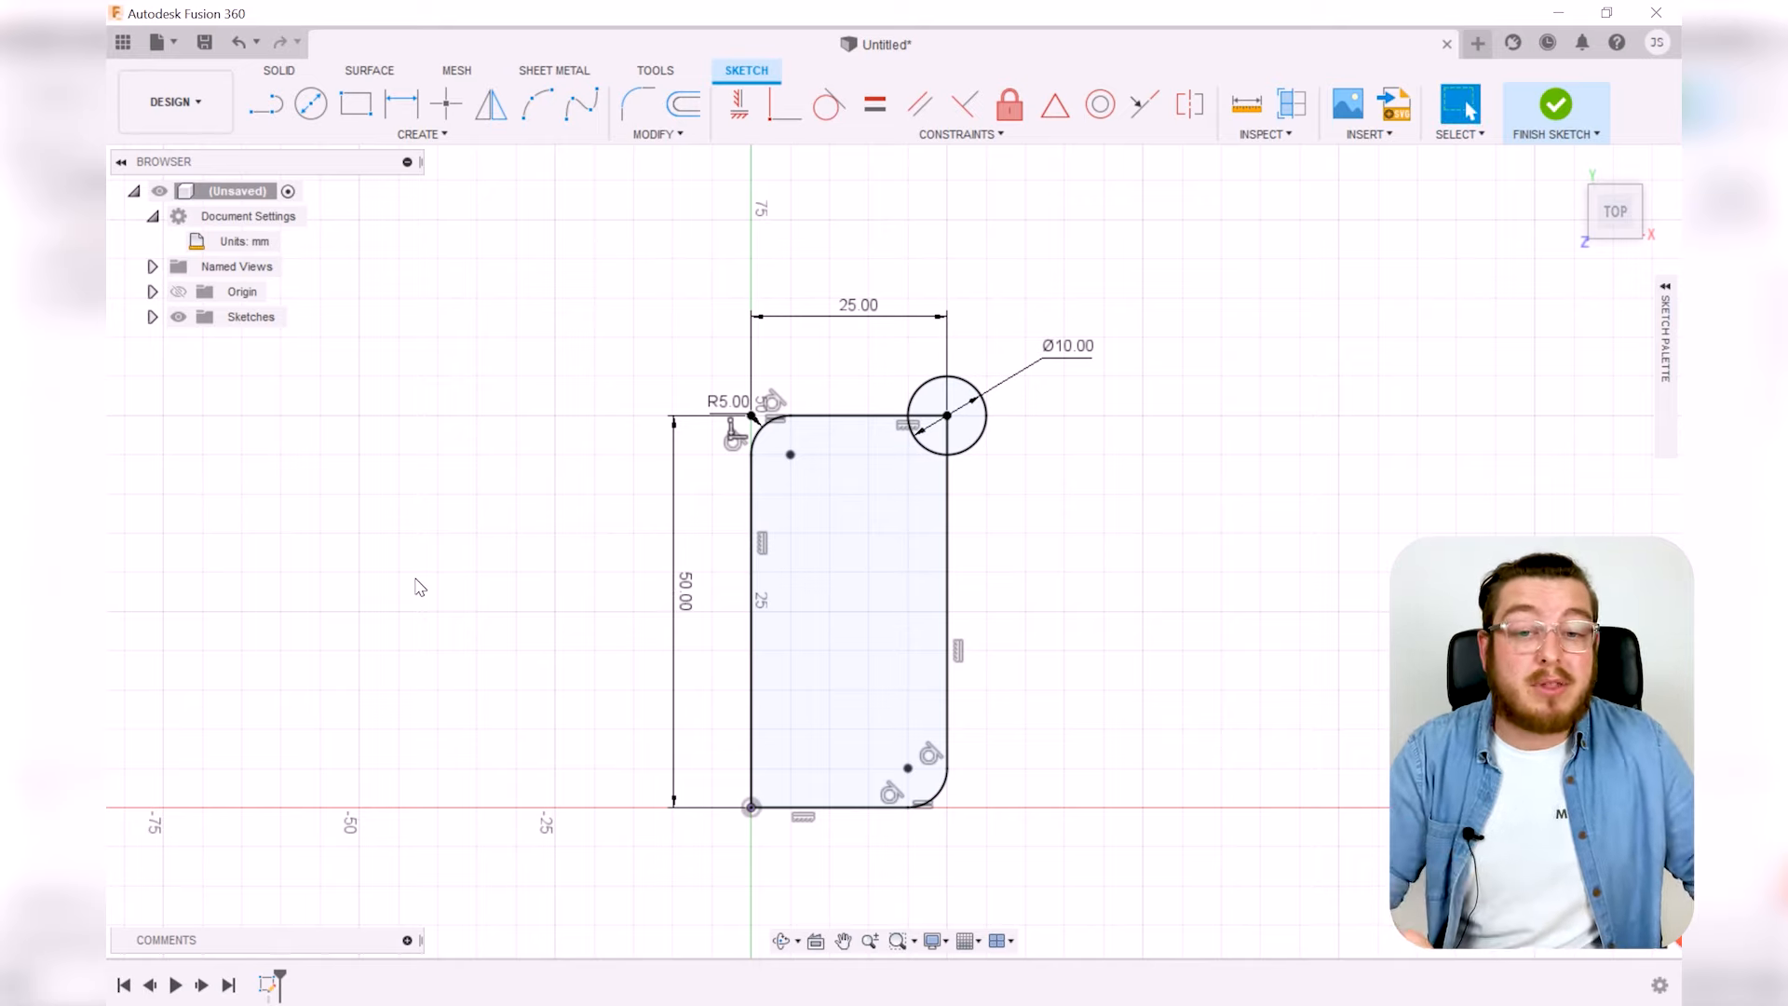
# Delete the rectangle's width and height dimensions
pyautogui.click(850, 325)
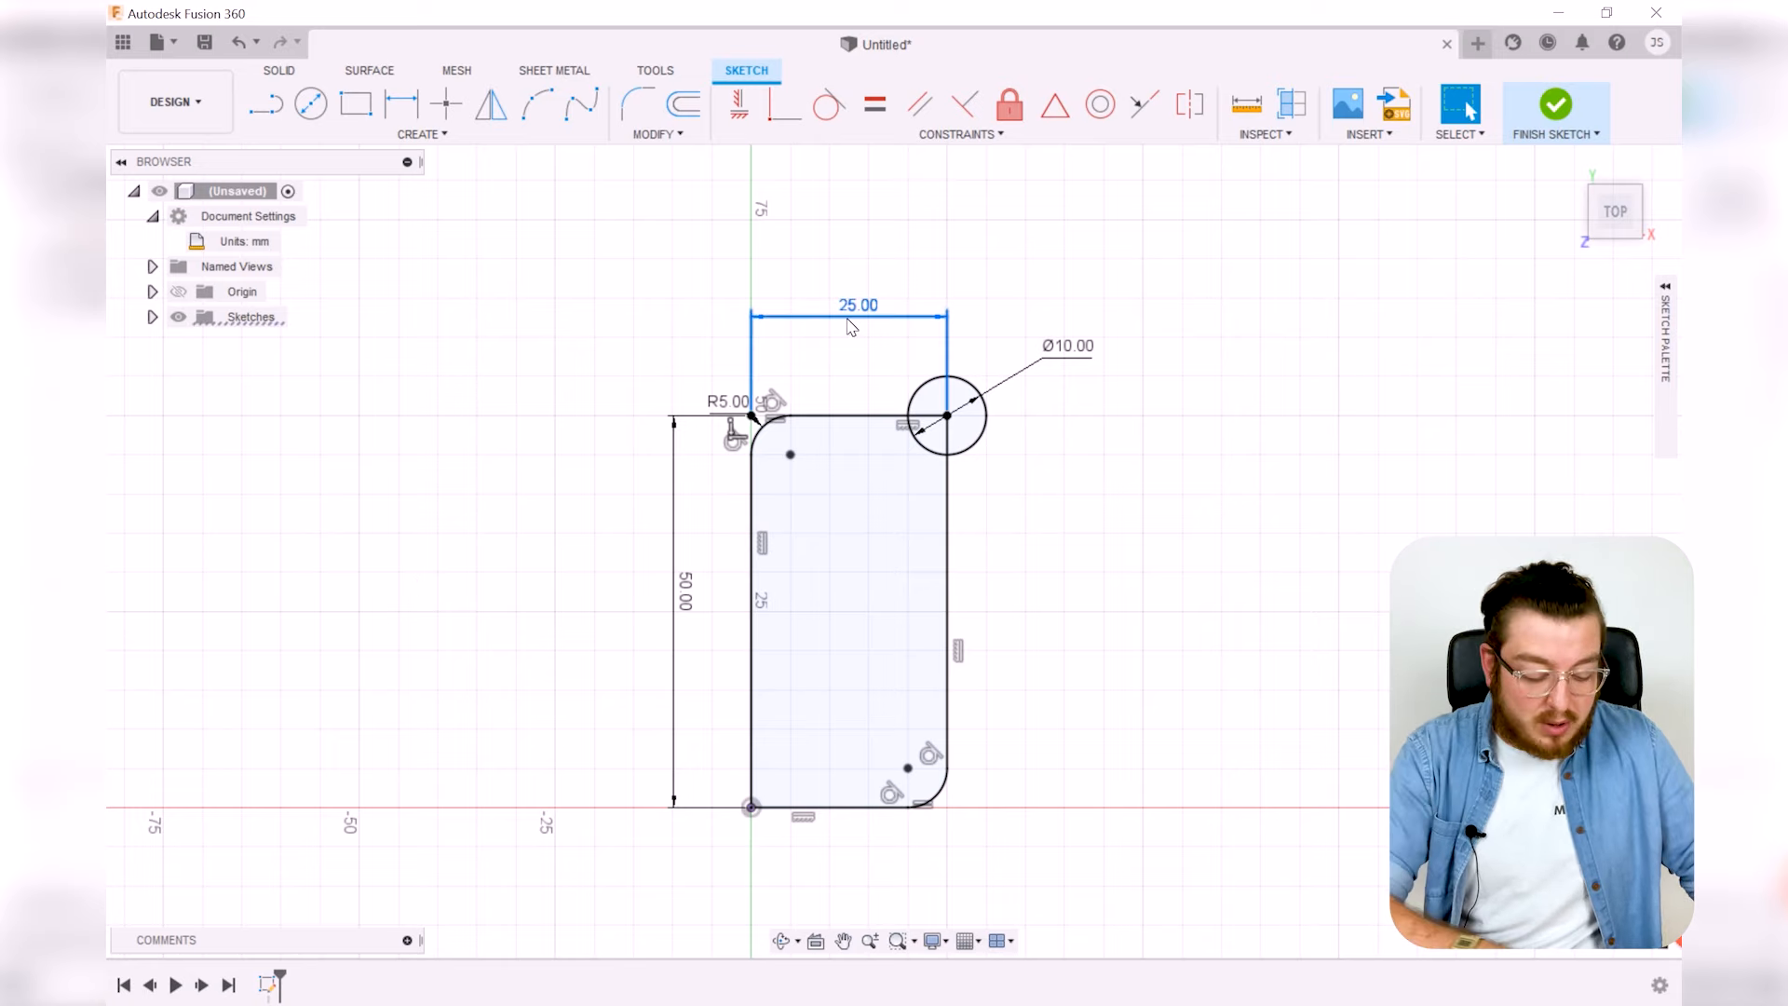
pyautogui.press('Delete')
pyautogui.click(685, 614)
pyautogui.press('Delete')
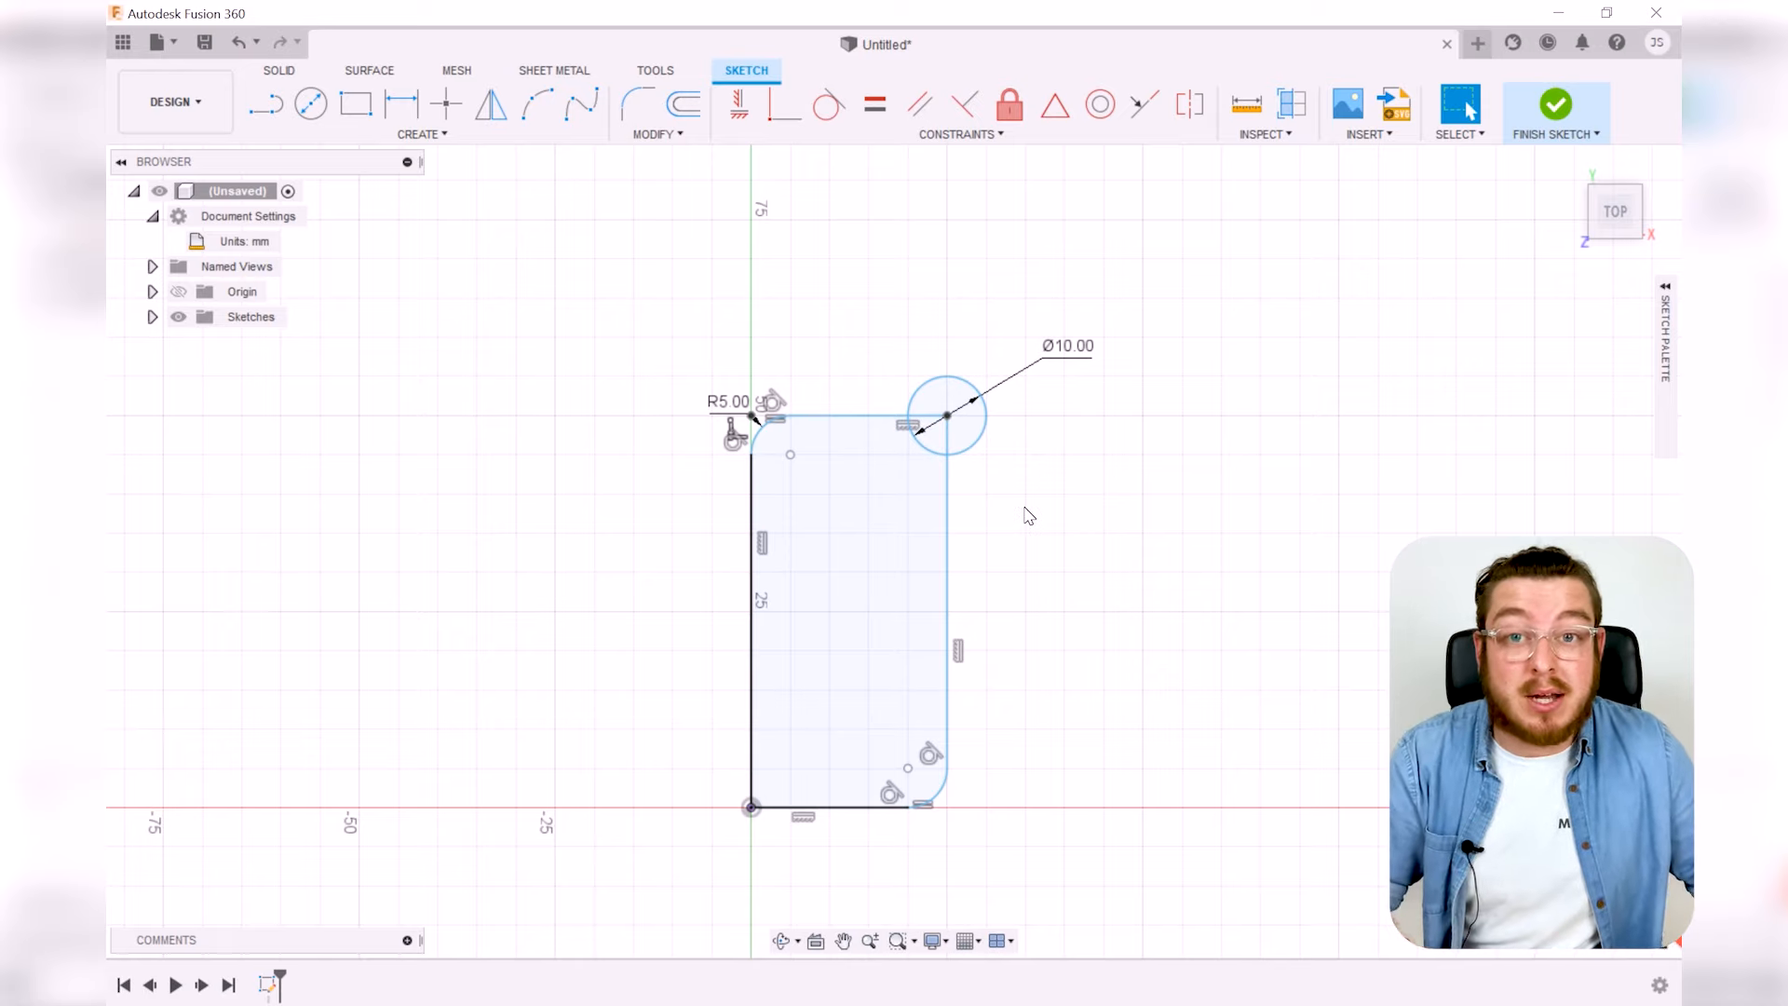
# Dimension the distance between the rectangle's top and bottom edges as 35 mm, placed to the left of the shape
pyautogui.press('d')
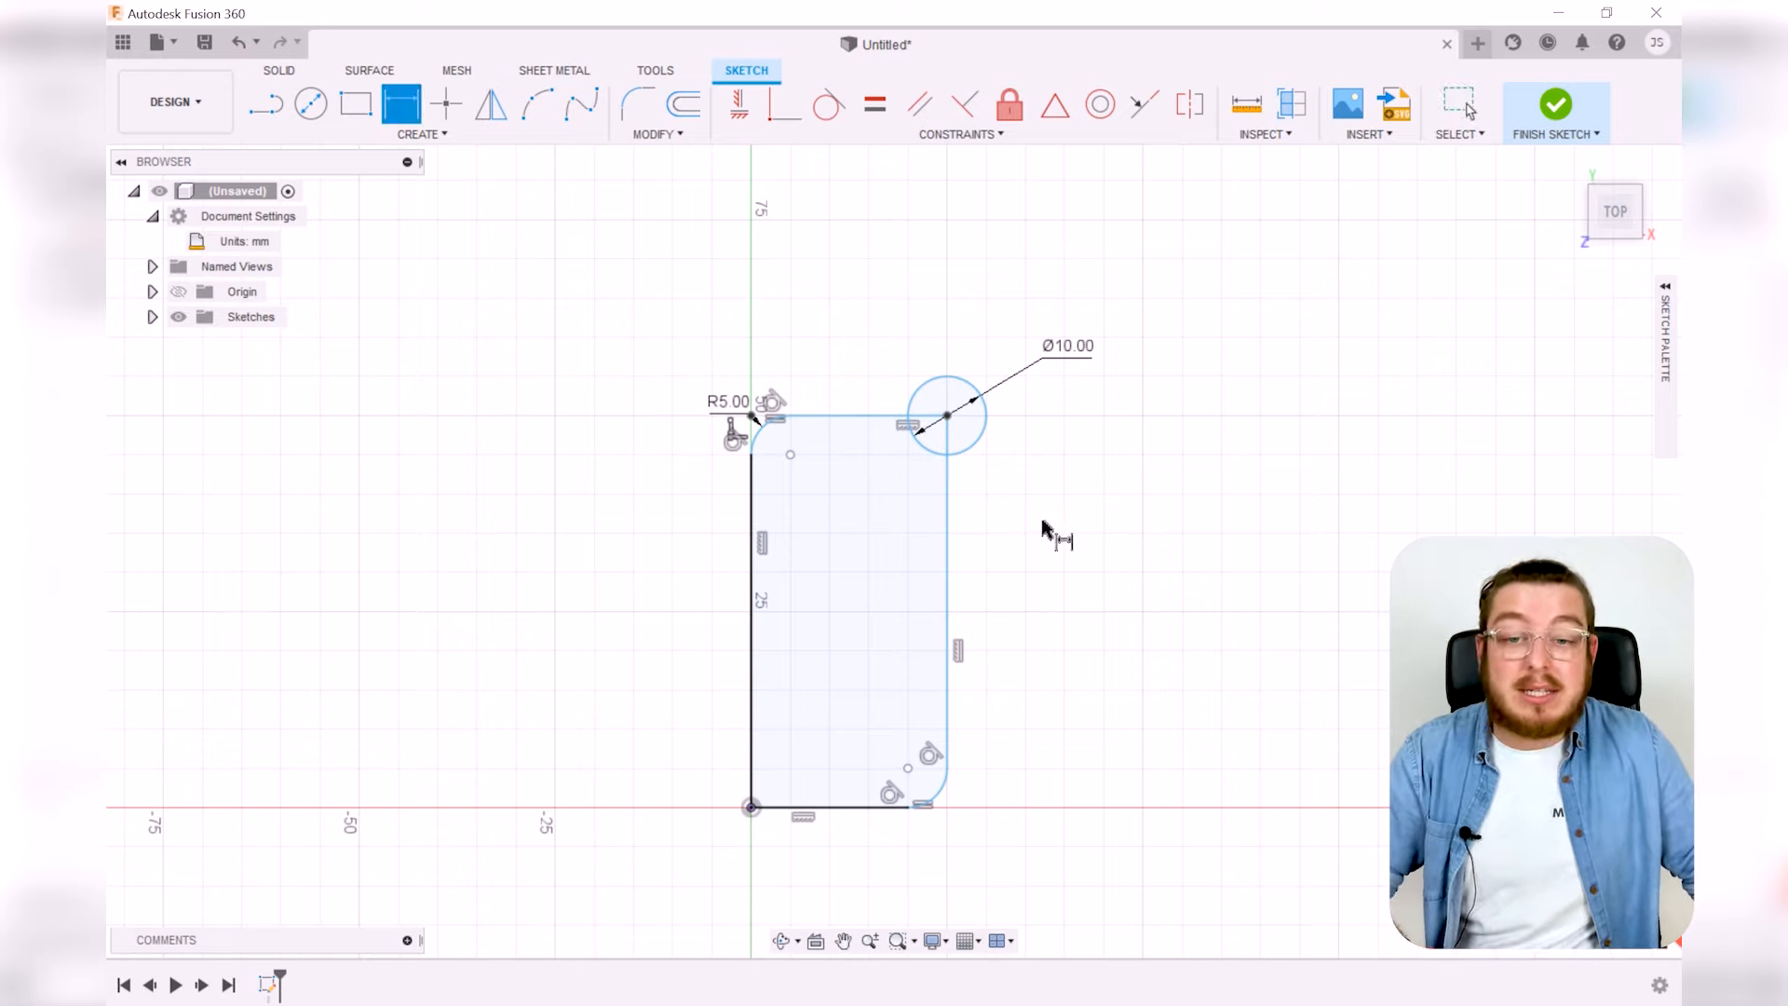
pyautogui.click(852, 417)
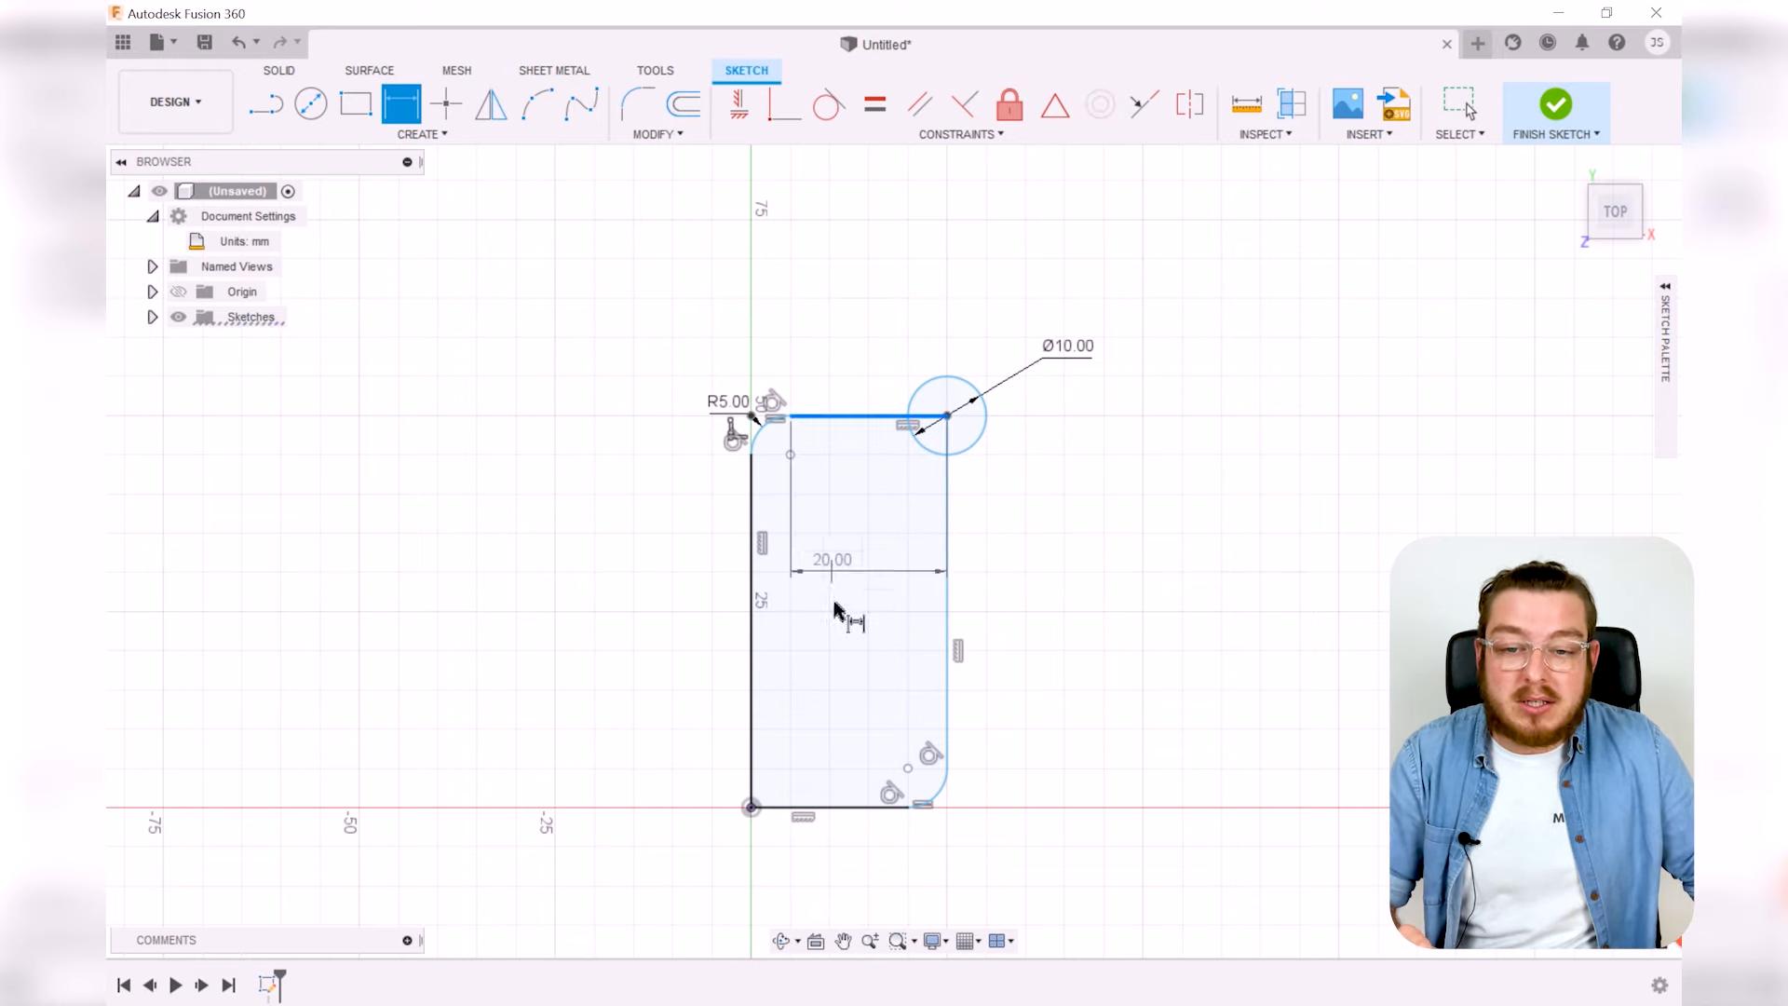
pyautogui.click(834, 810)
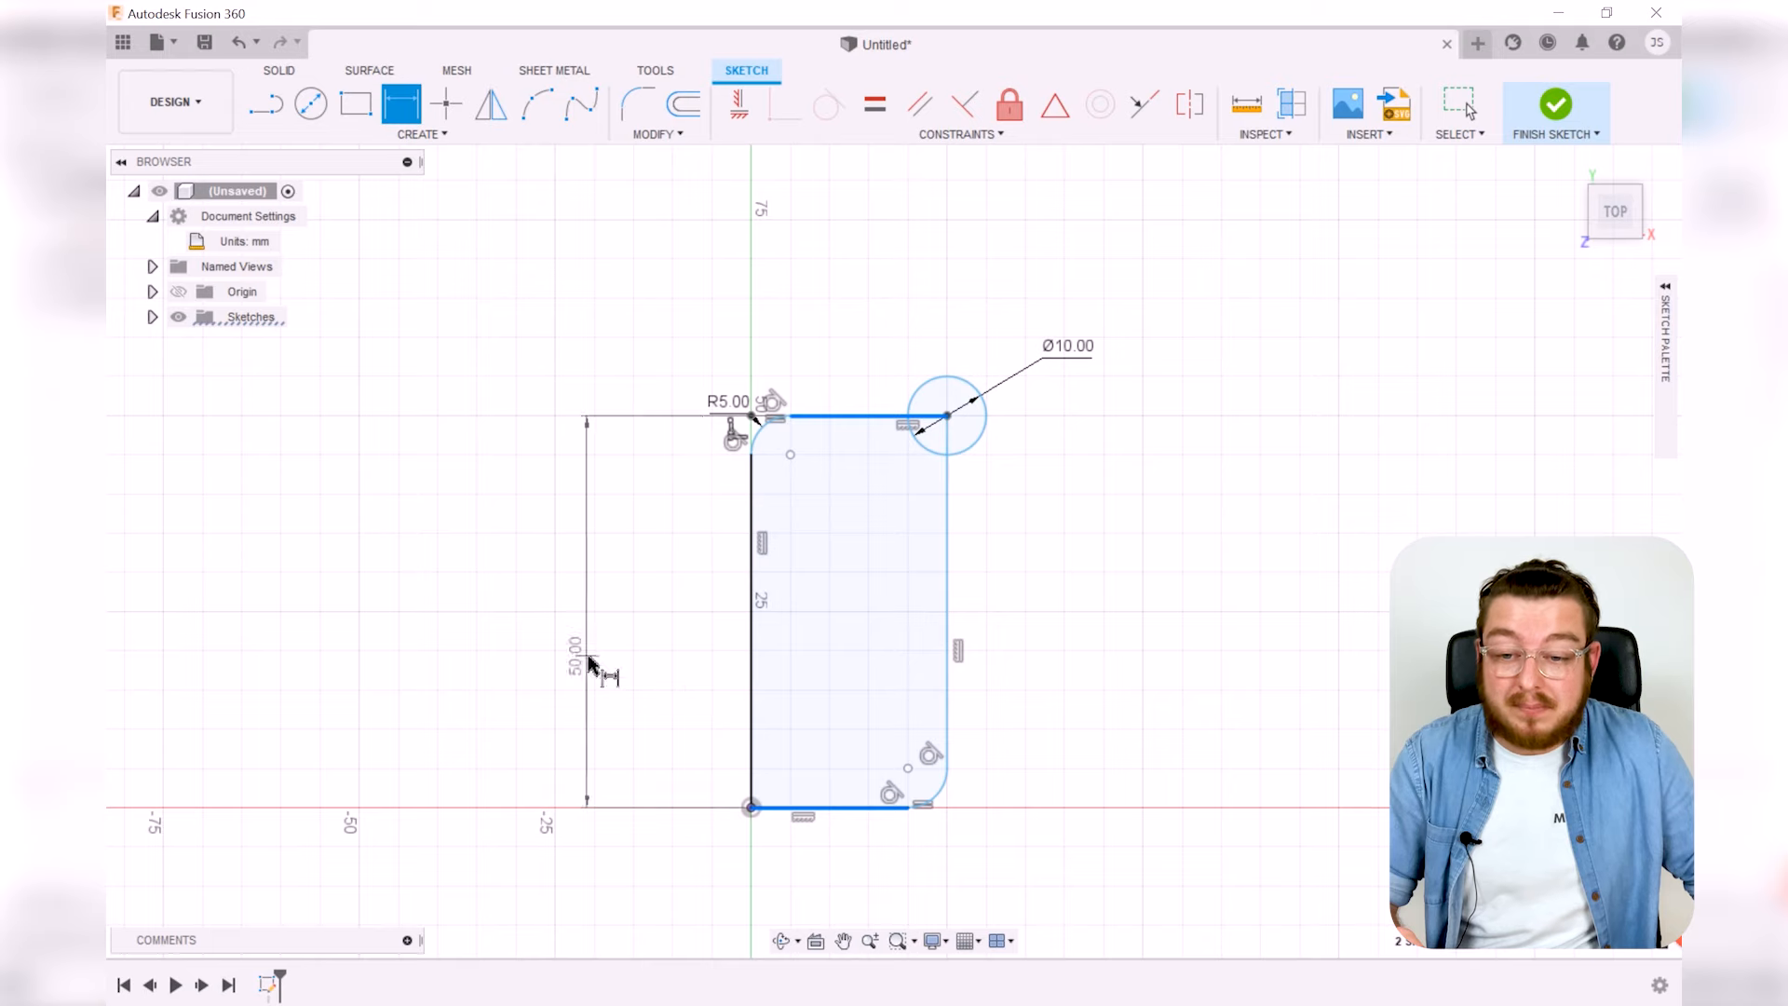
pyautogui.click(589, 660)
pyautogui.write('25')
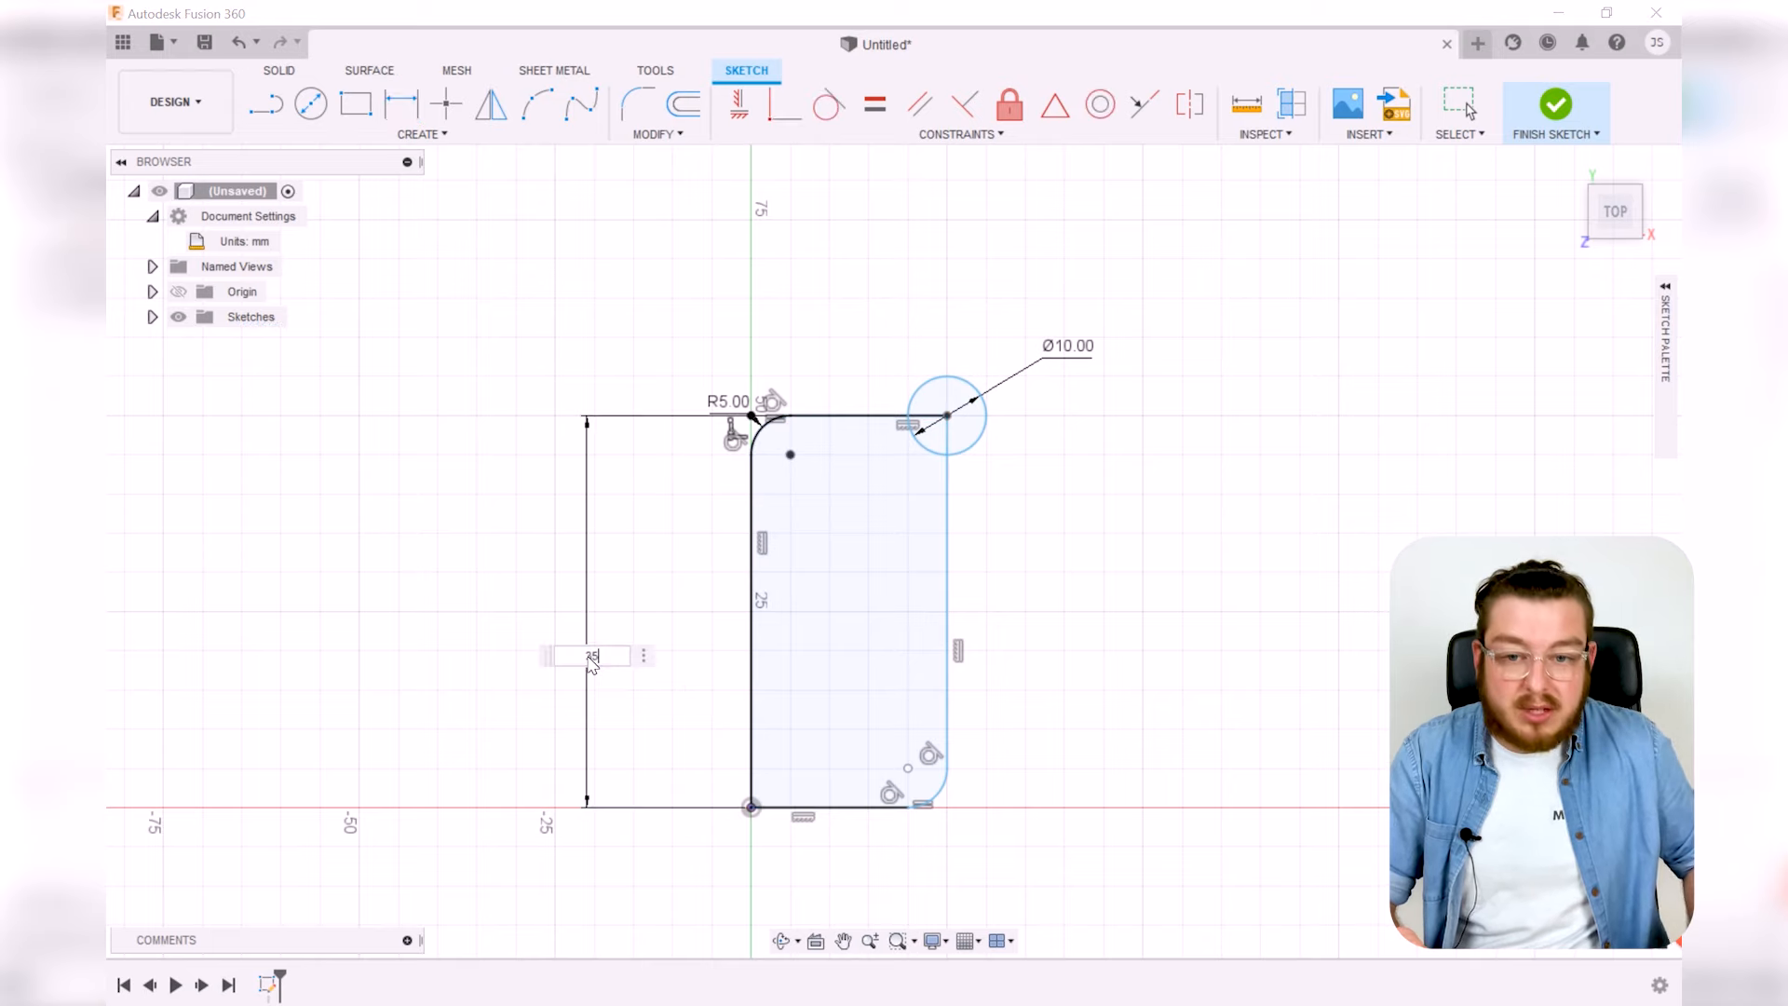
pyautogui.press('Return')
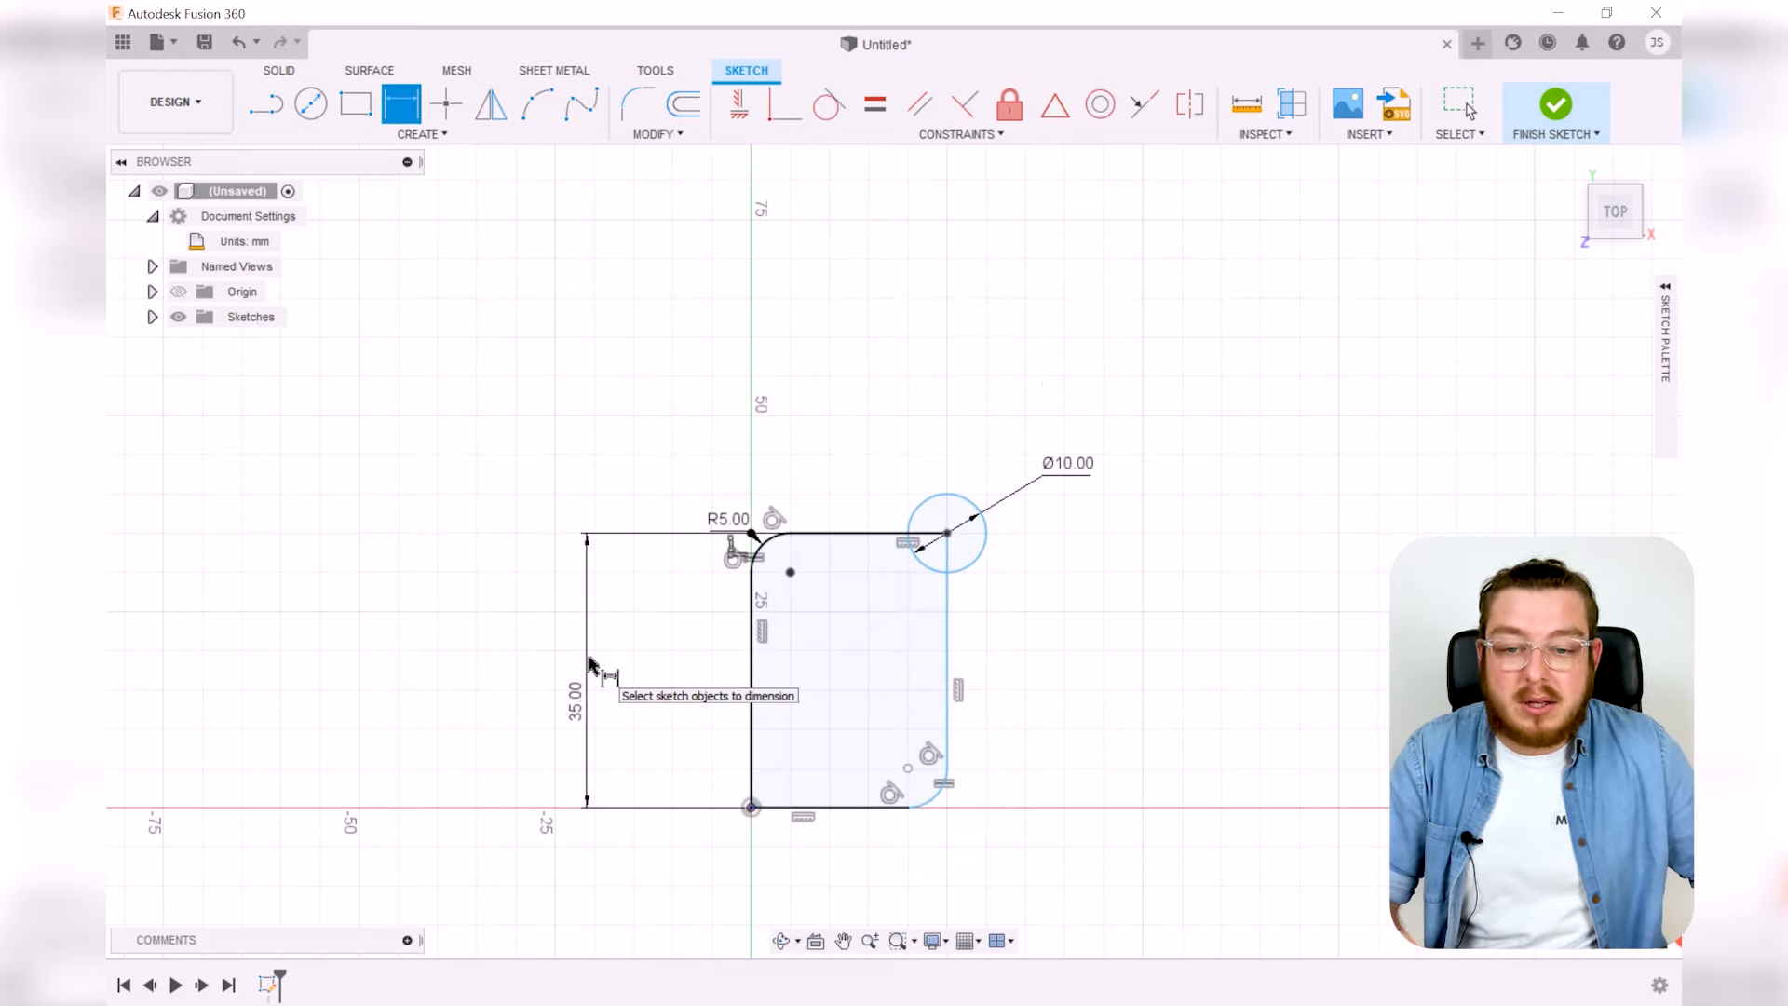
# Dimension the distance between the rectangle's left and right edges above the shape, defining it by formula as twice the height dimension d5
pyautogui.click(751, 694)
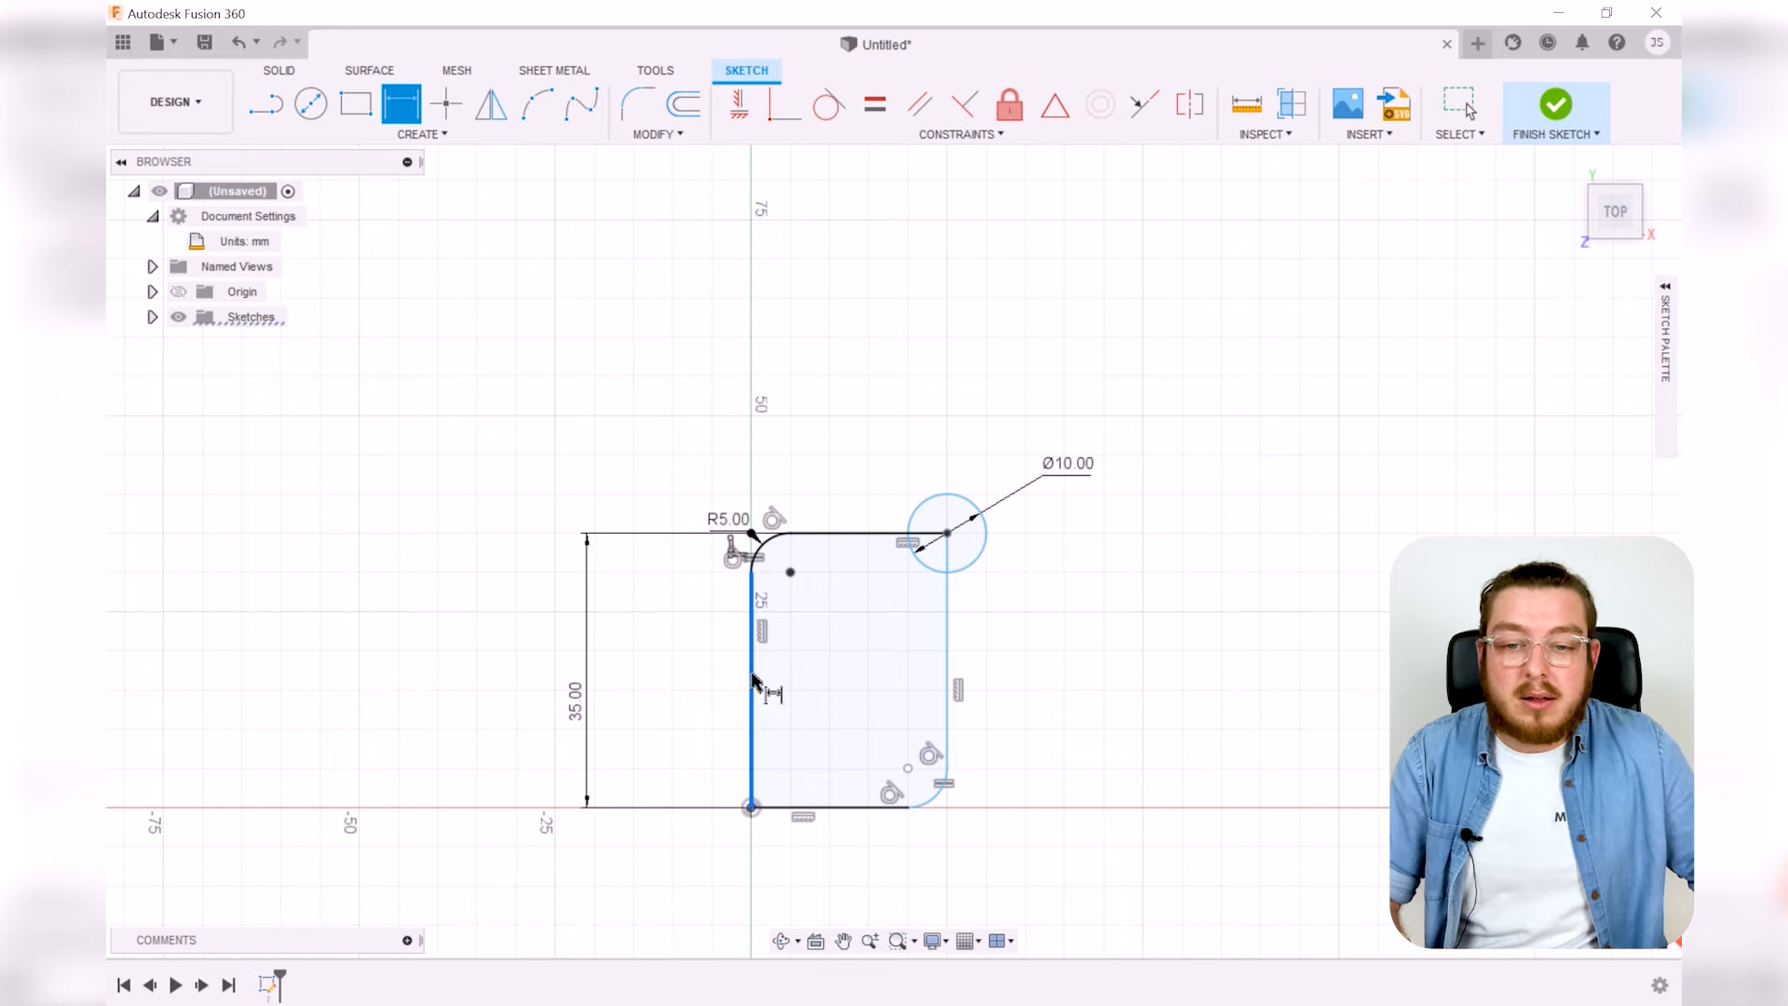
pyautogui.click(949, 663)
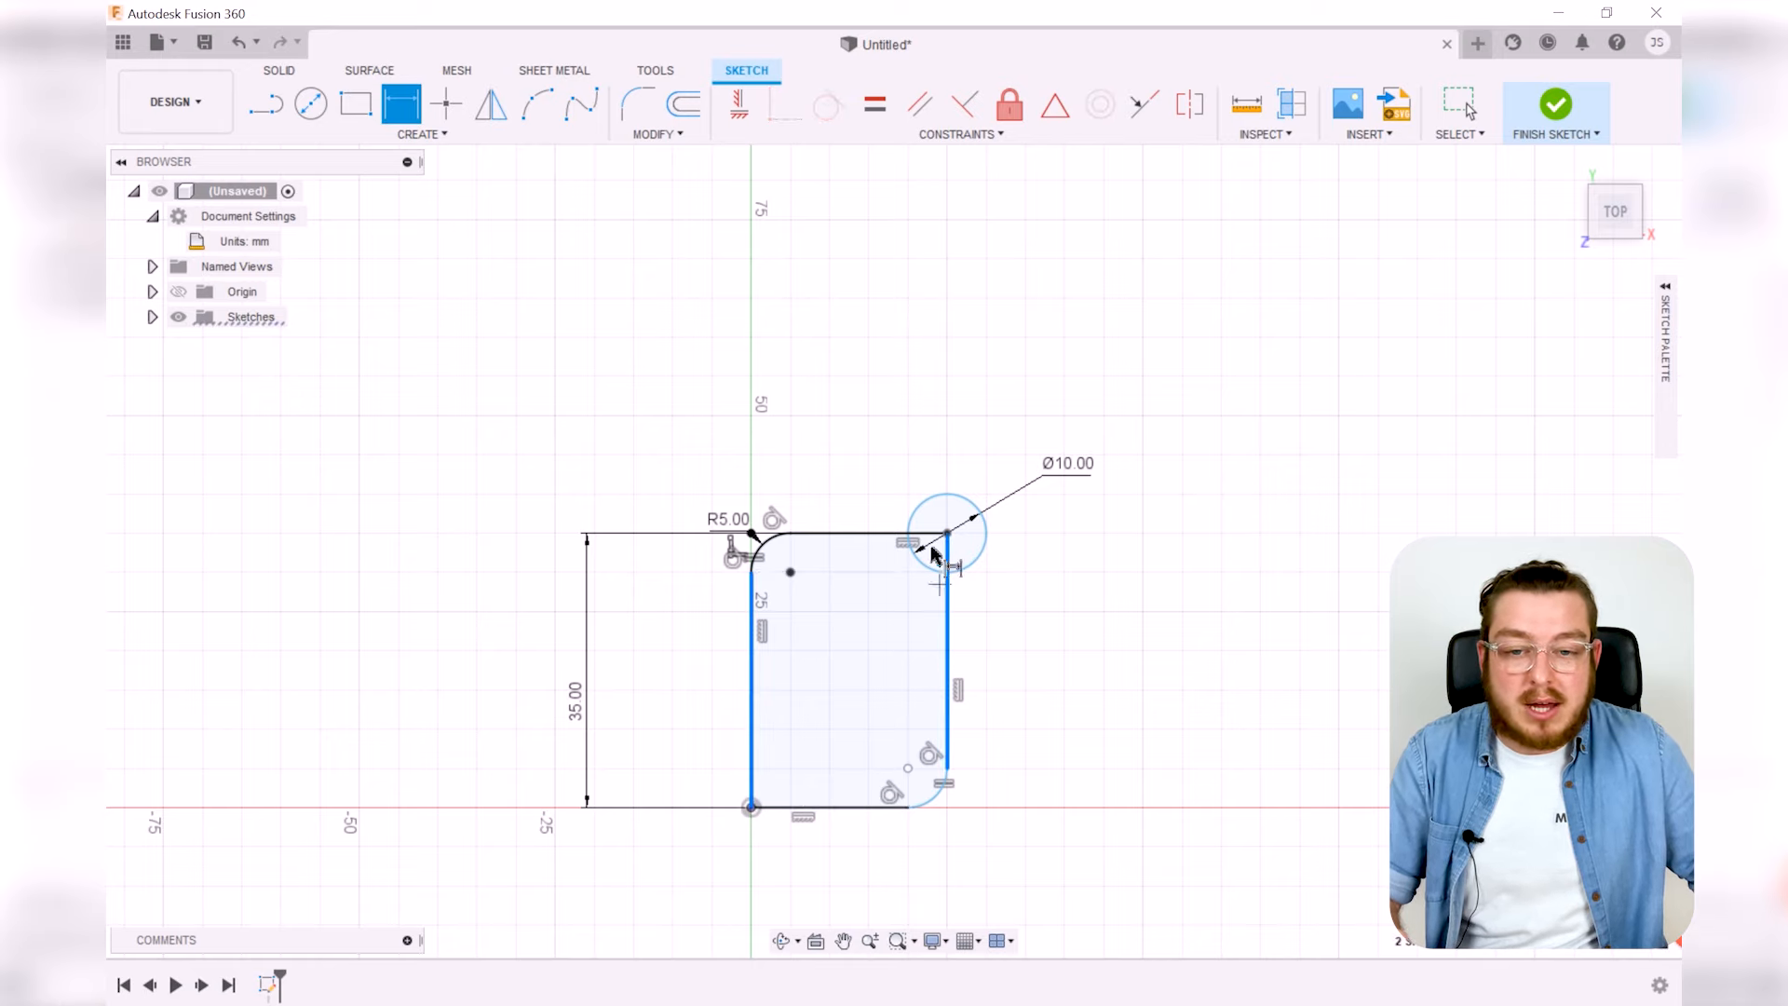
pyautogui.click(862, 384)
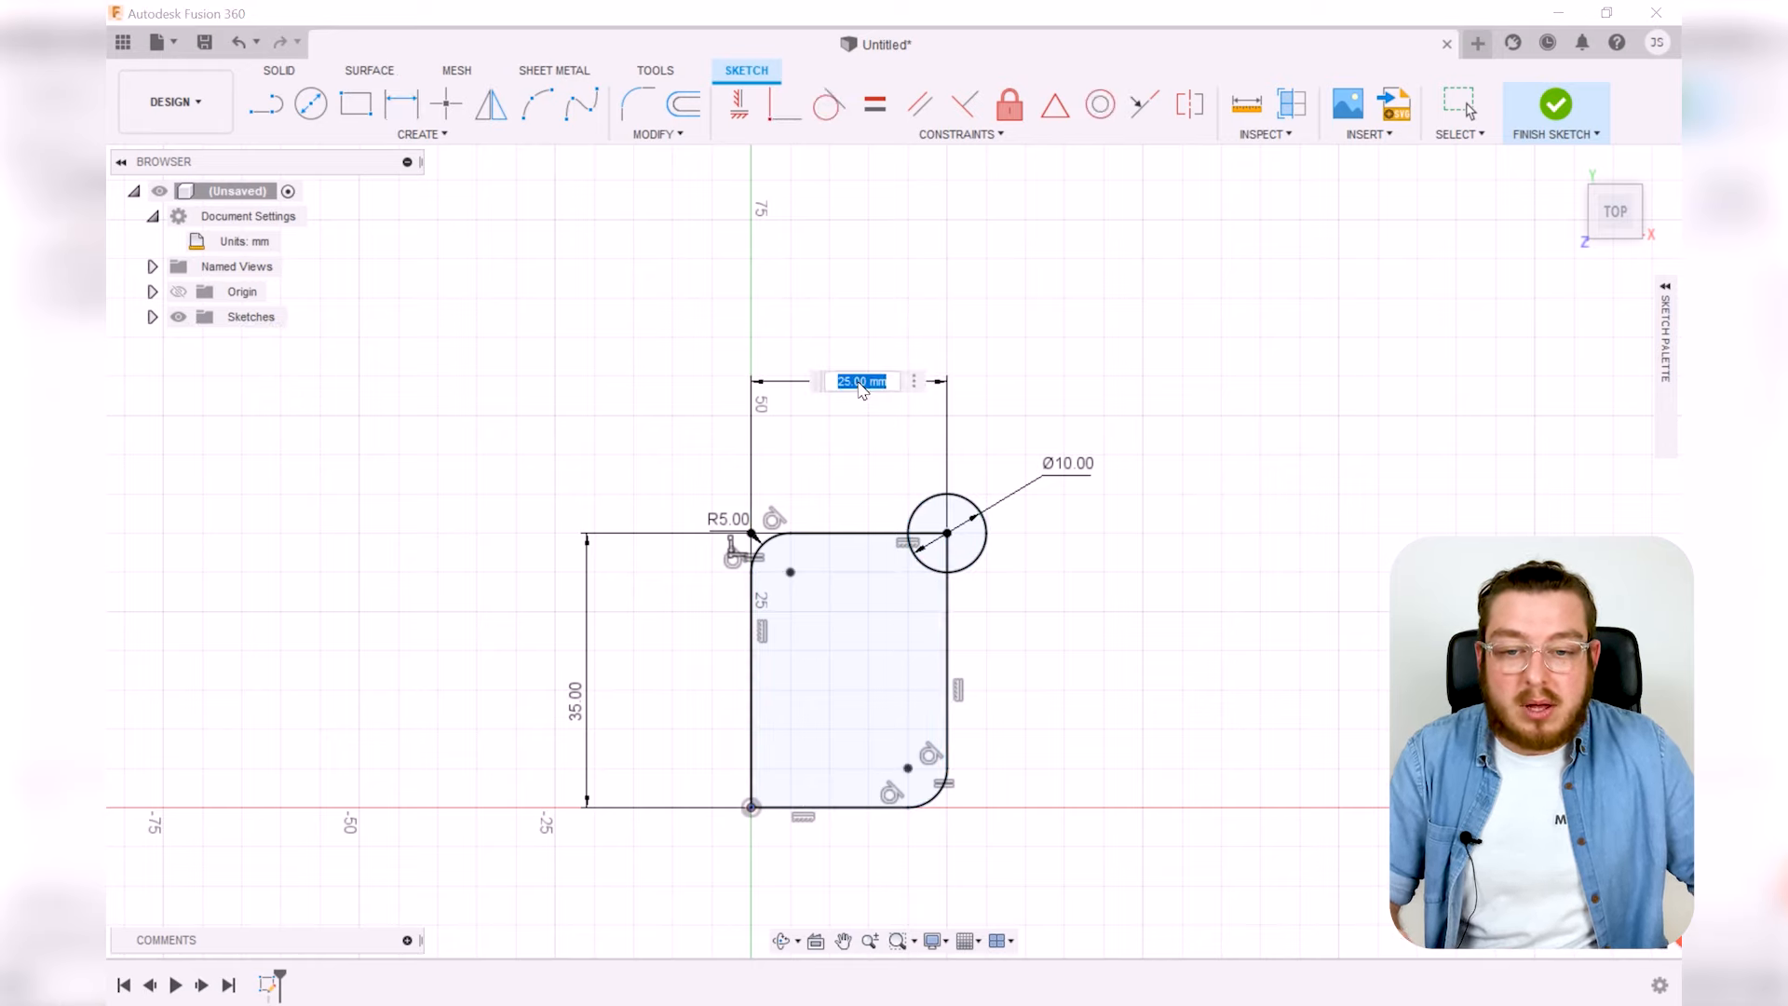
pyautogui.click(579, 713)
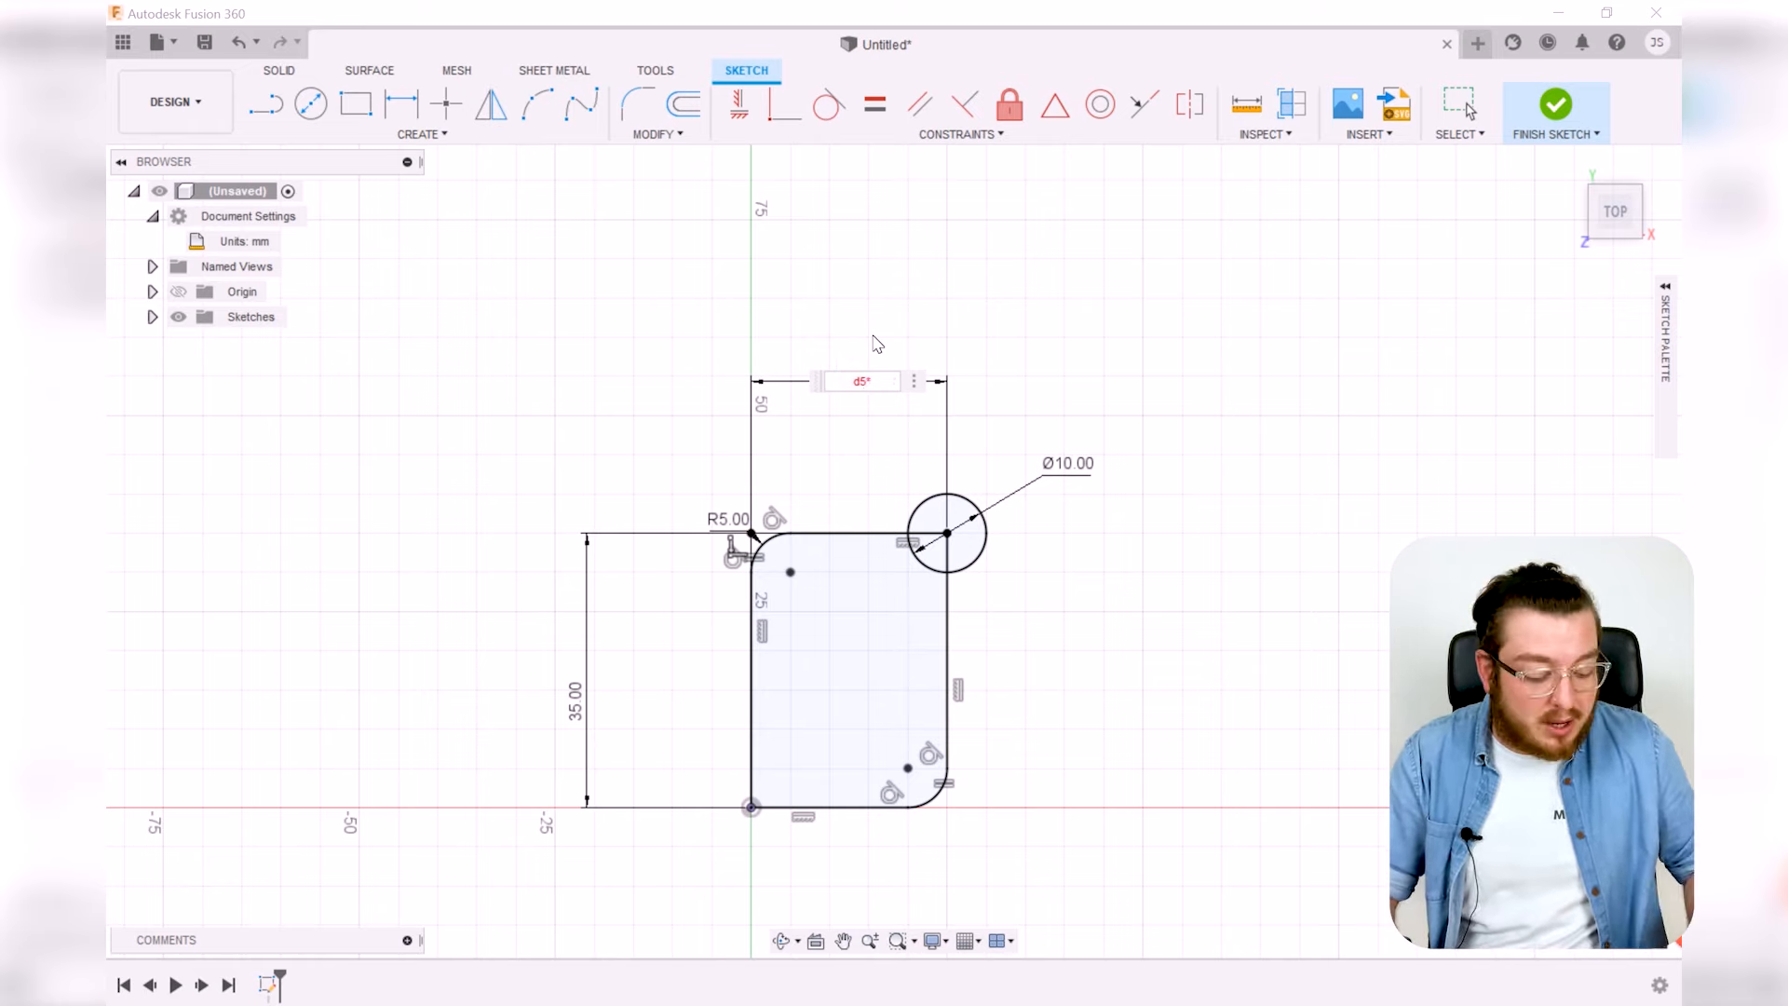
pyautogui.press('Return')
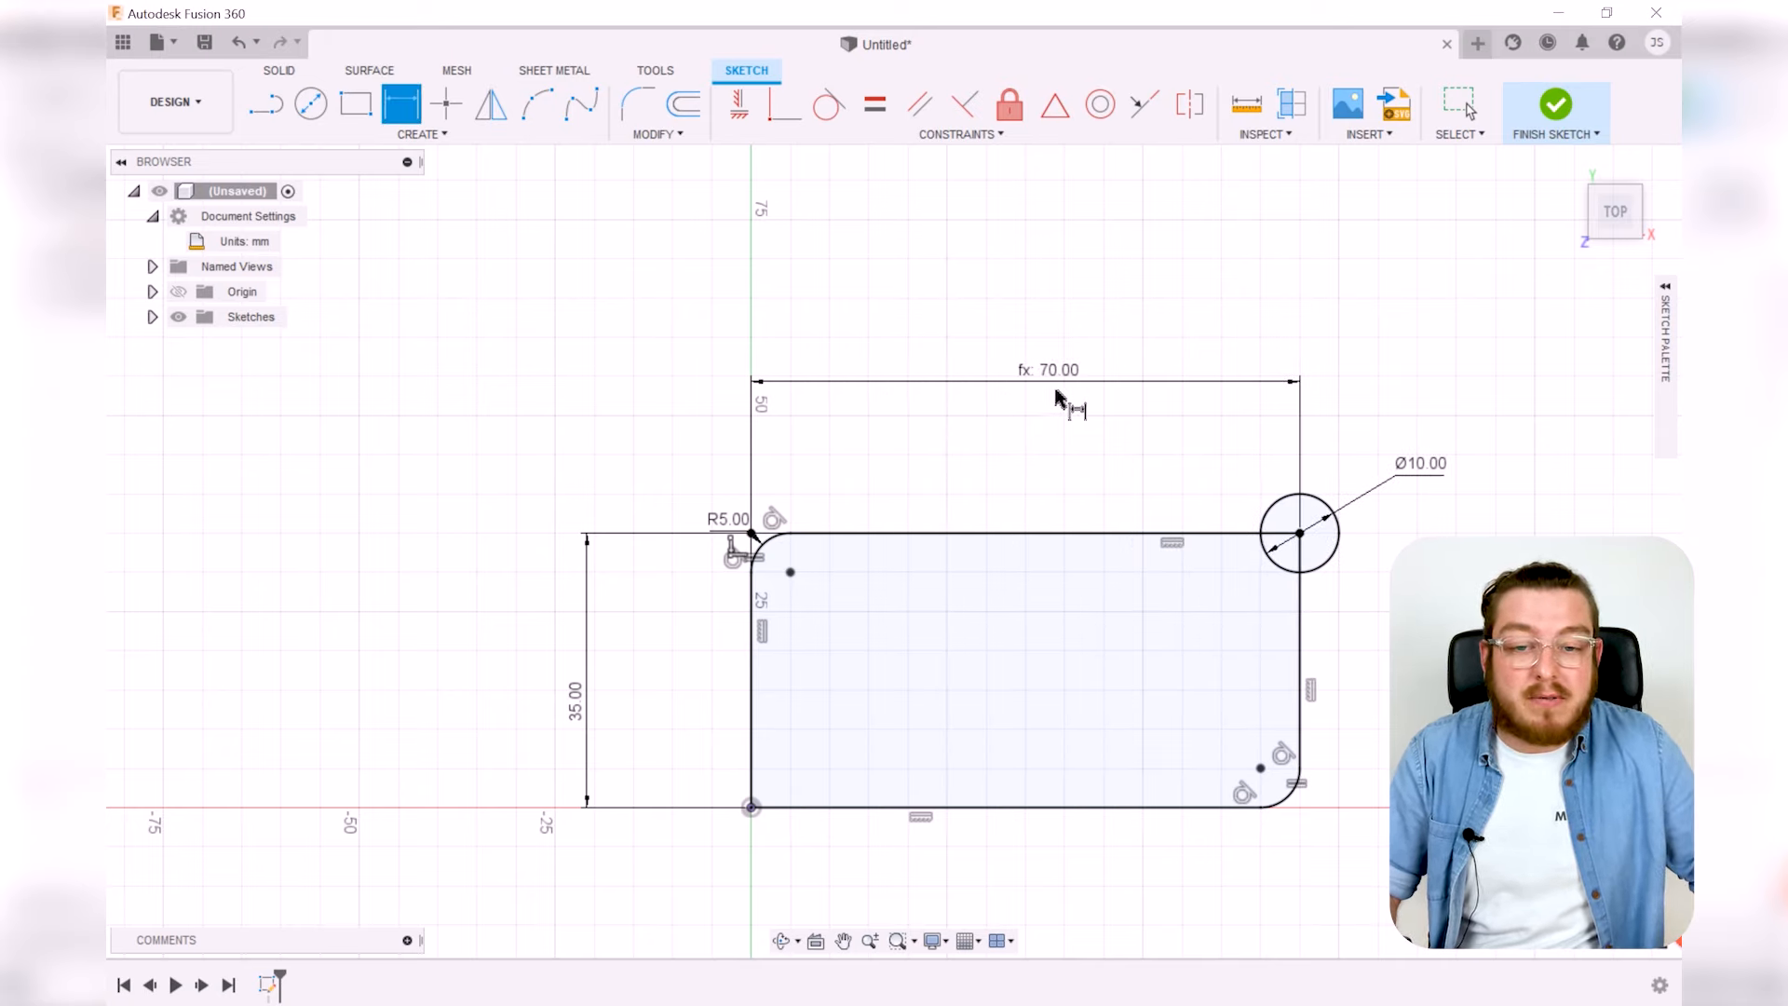
# Set the rectangle's height dimension to 25 mm
pyautogui.moveTo(1058, 419); pyautogui.dragTo(1053, 351, button='middle')
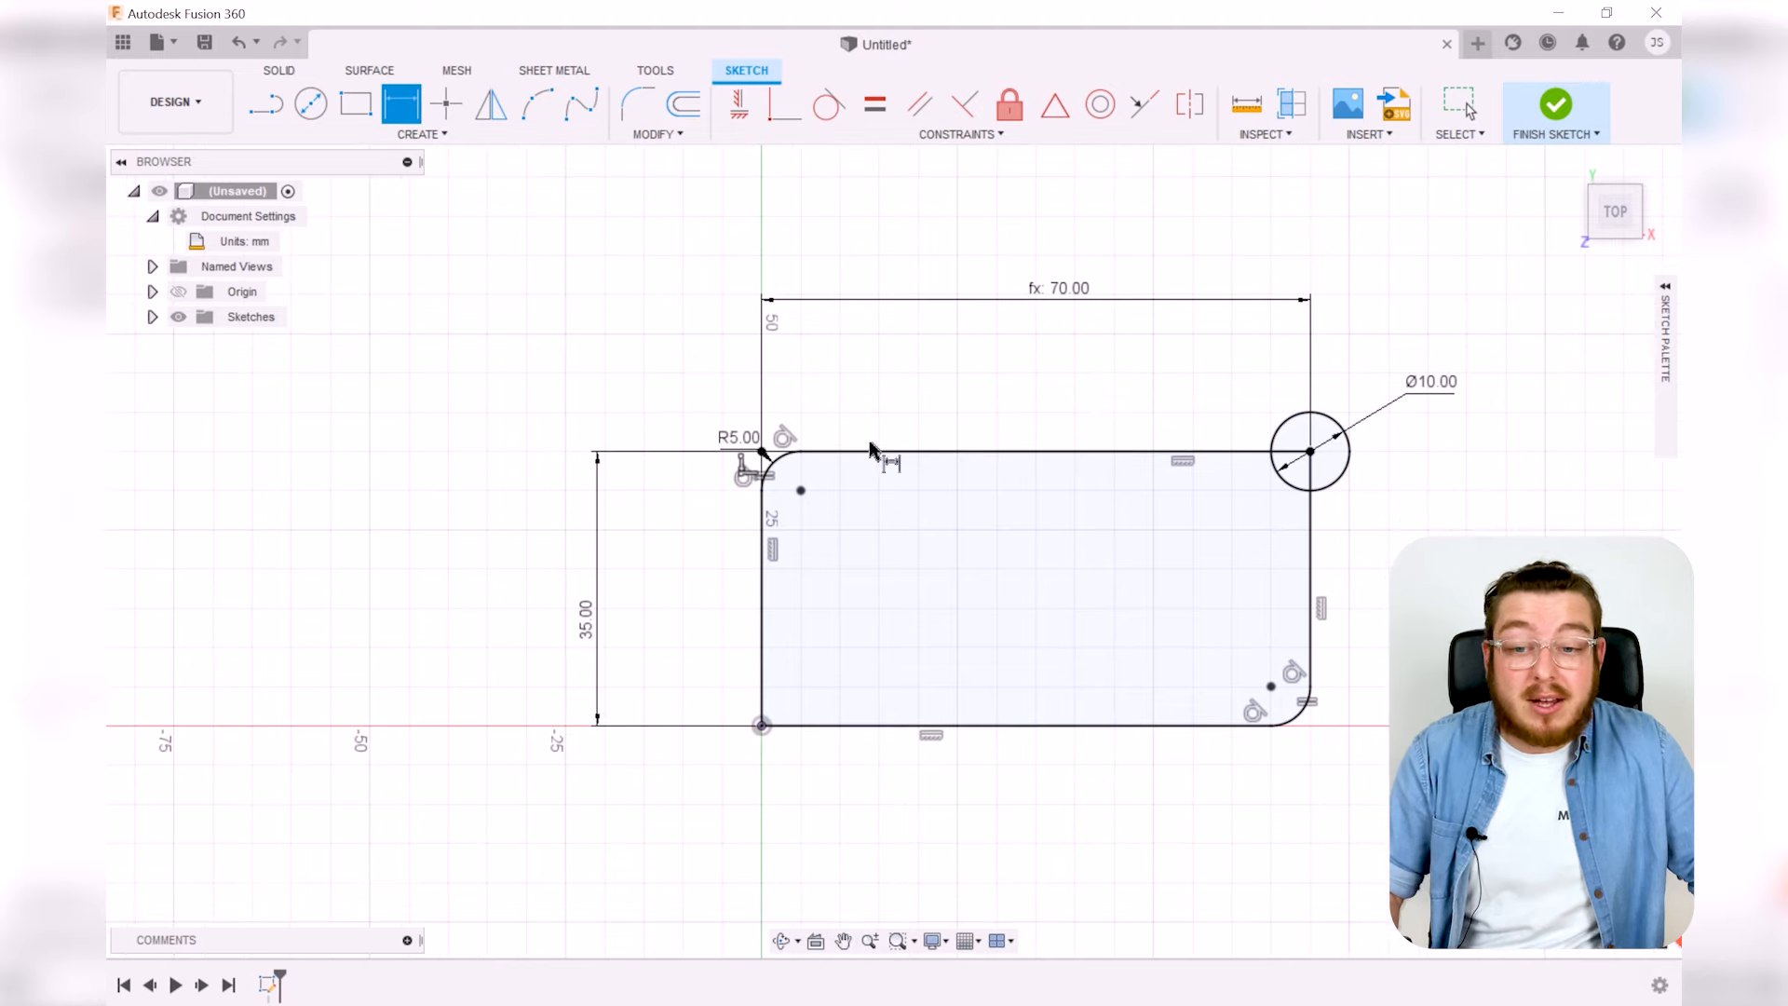
pyautogui.doubleClick(597, 624)
pyautogui.write('25')
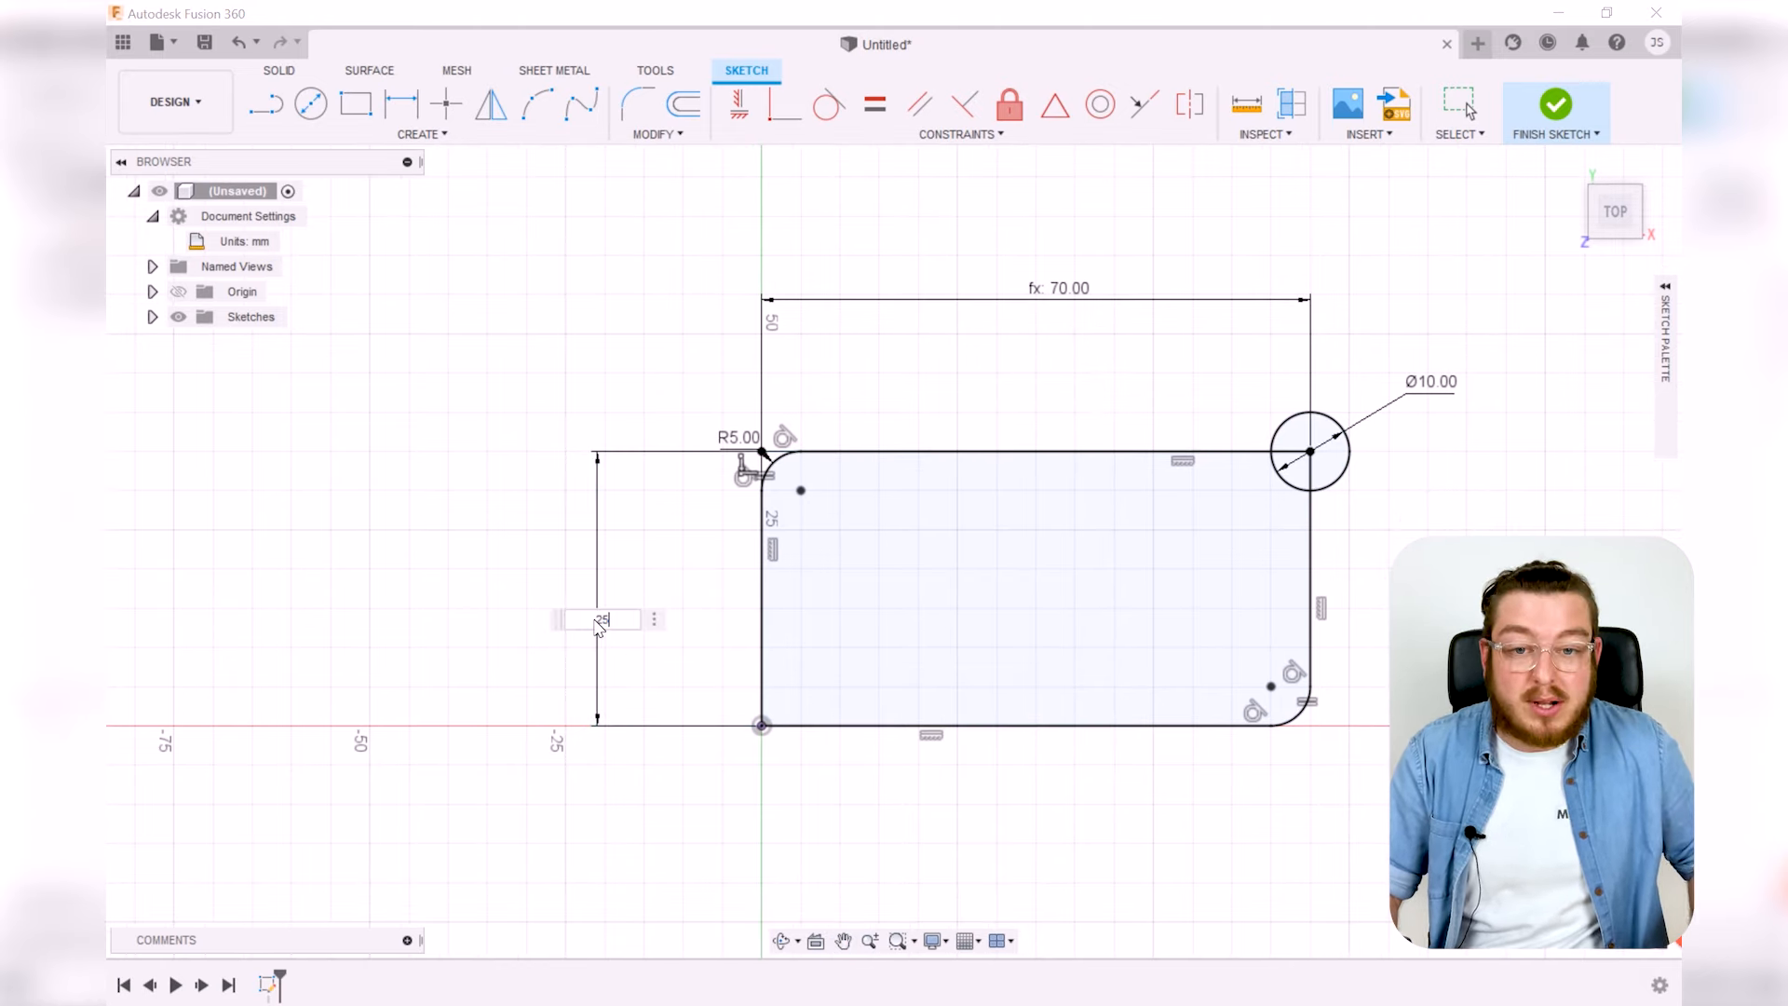
pyautogui.press('Return')
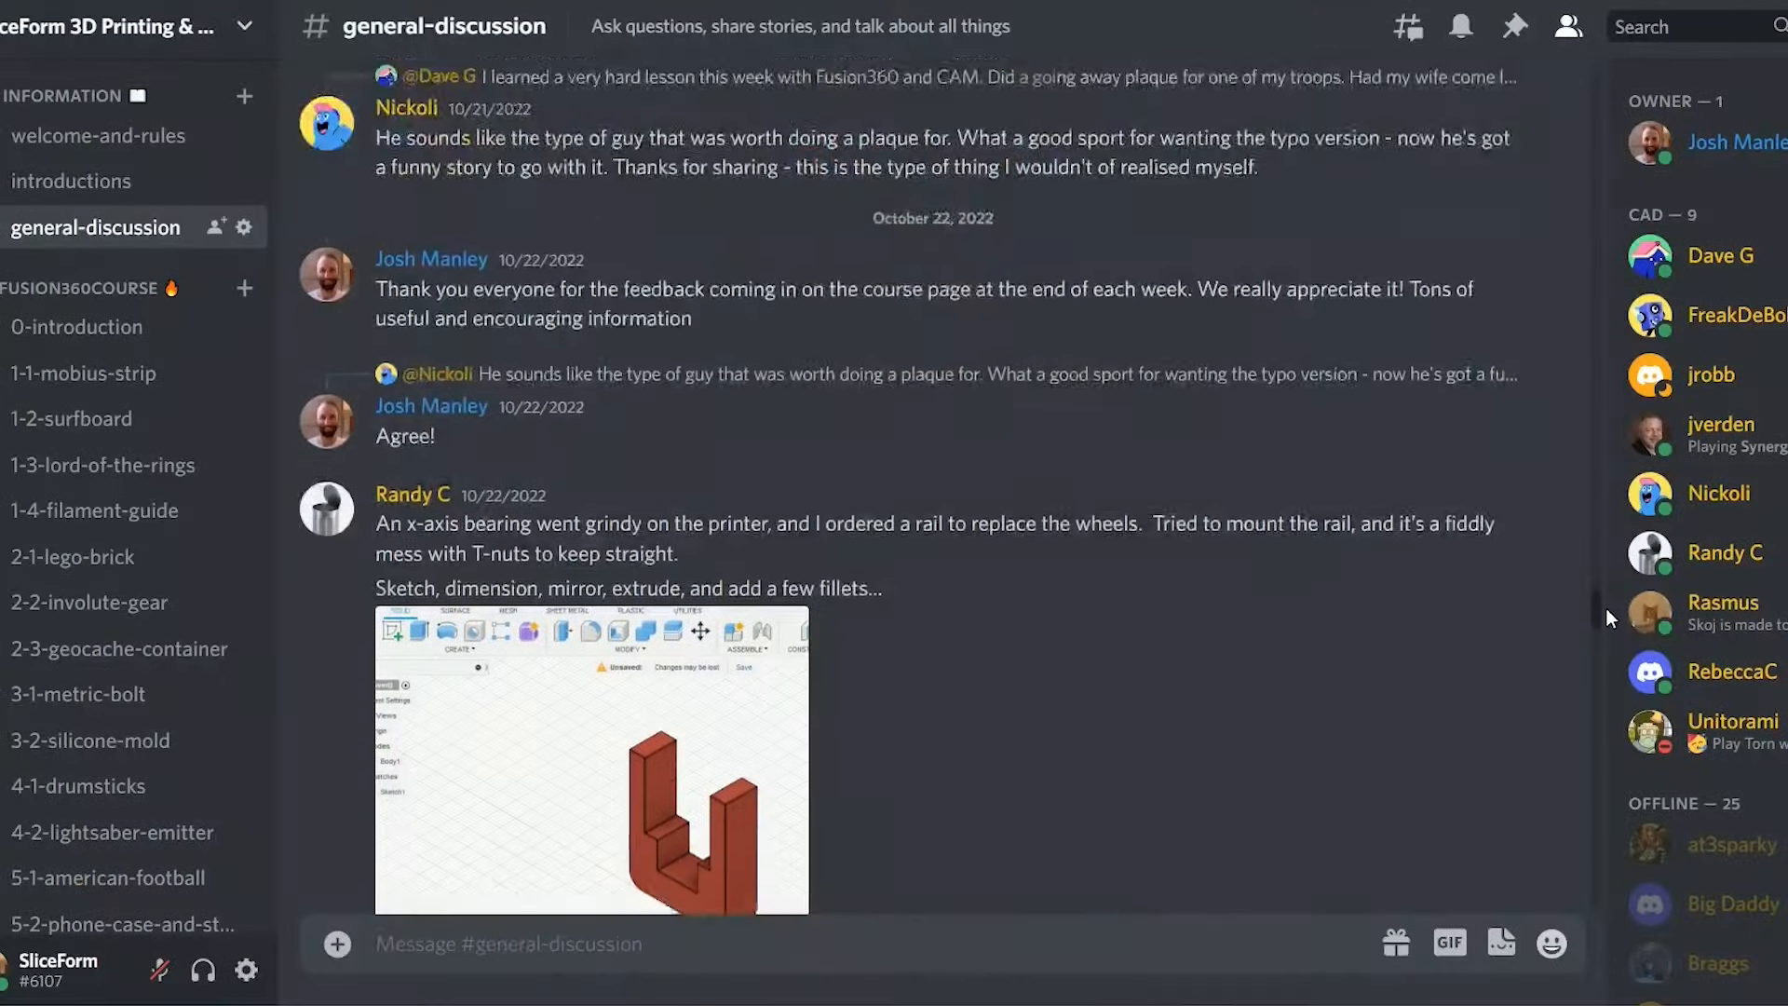
pyautogui.scroll(-5, 1605, 607)
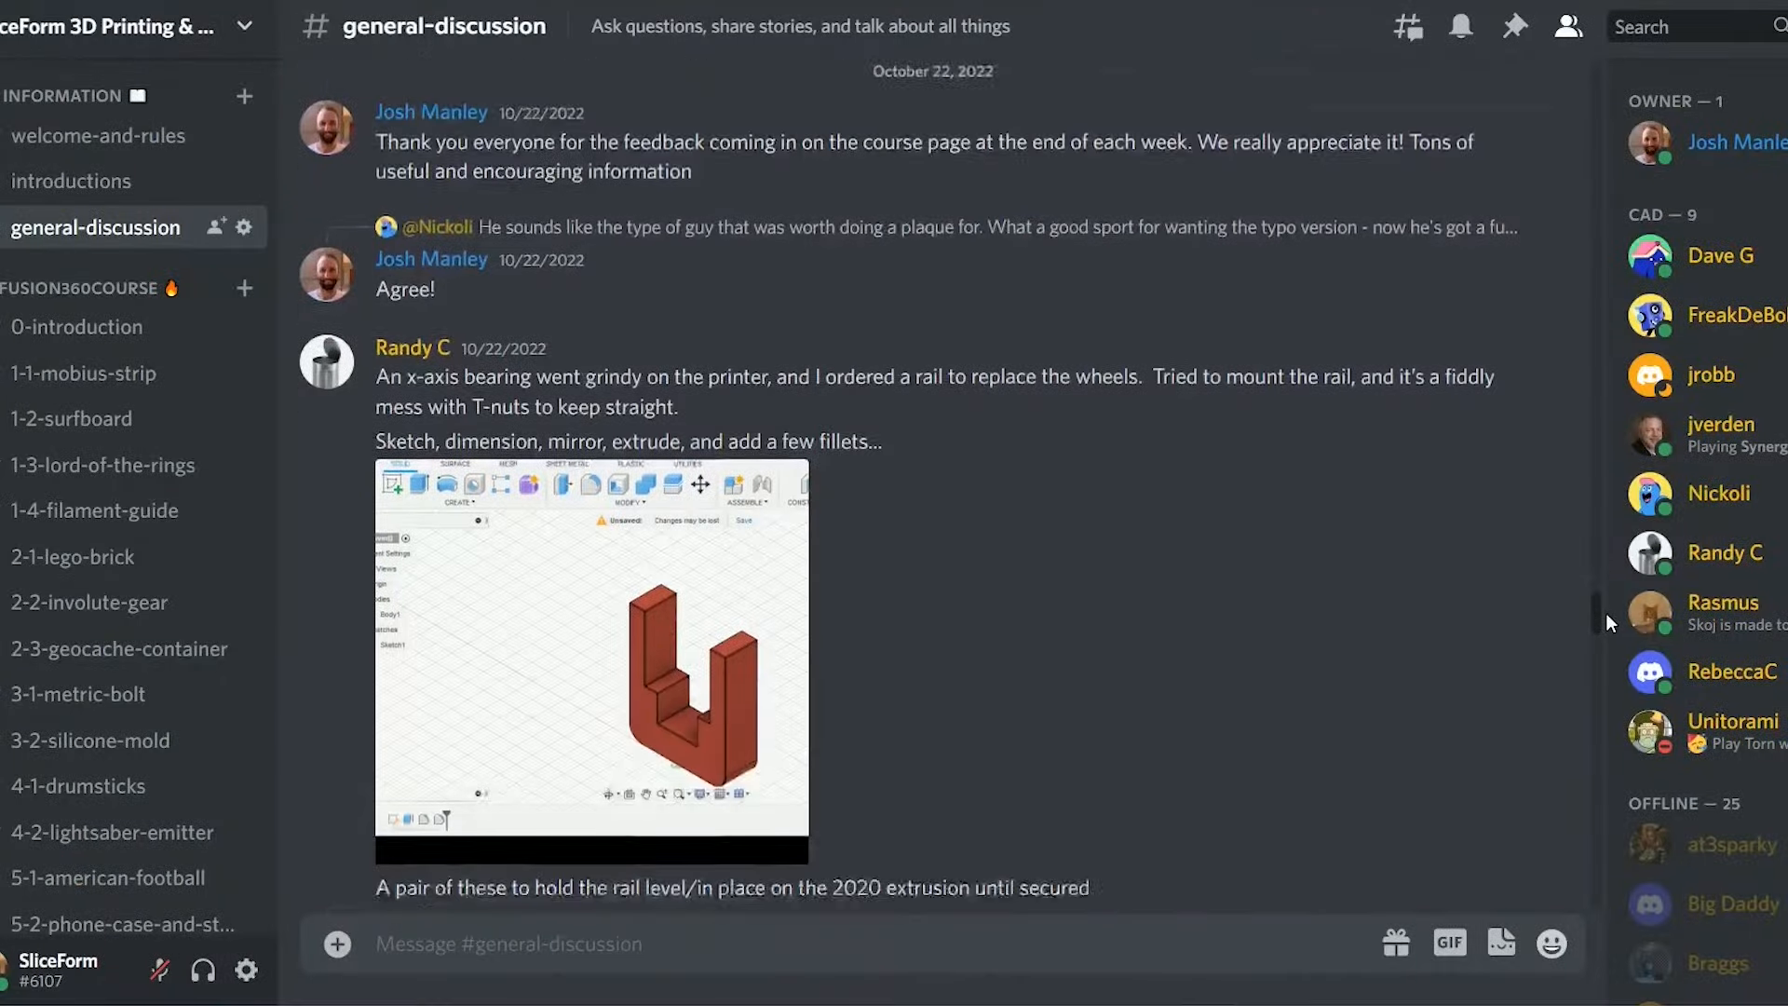